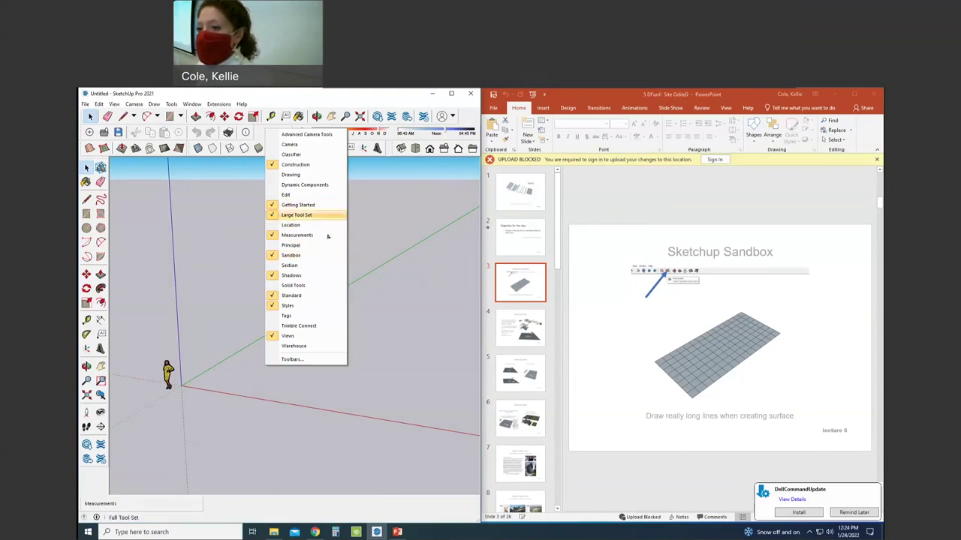
Step: Close the toolbar list and drag the Sandbox toolbar onto the viewport as a floating palette
key("Escape")
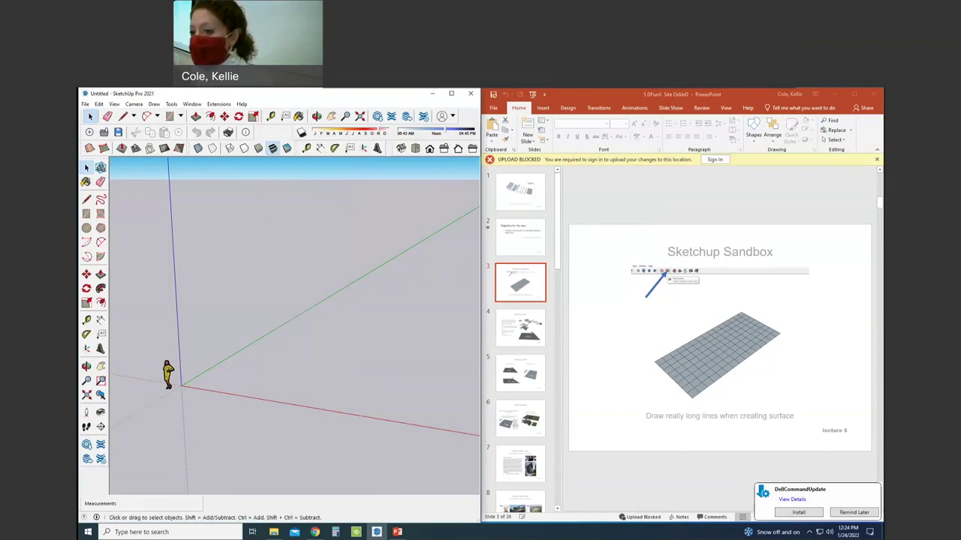
left_click_drag(112, 150, 197, 198)
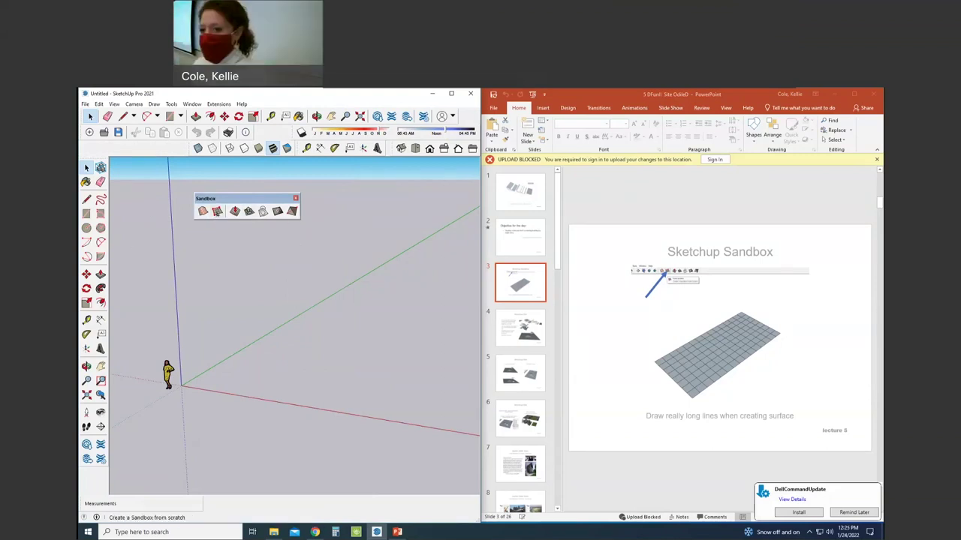
Step: Draw a From Scratch sandbox grid with 10' spacing, starting at the origin along the green and red axes
left_click(217, 211)
scroll(239, 412, "down", 3)
scroll(155, 334, "down", 3)
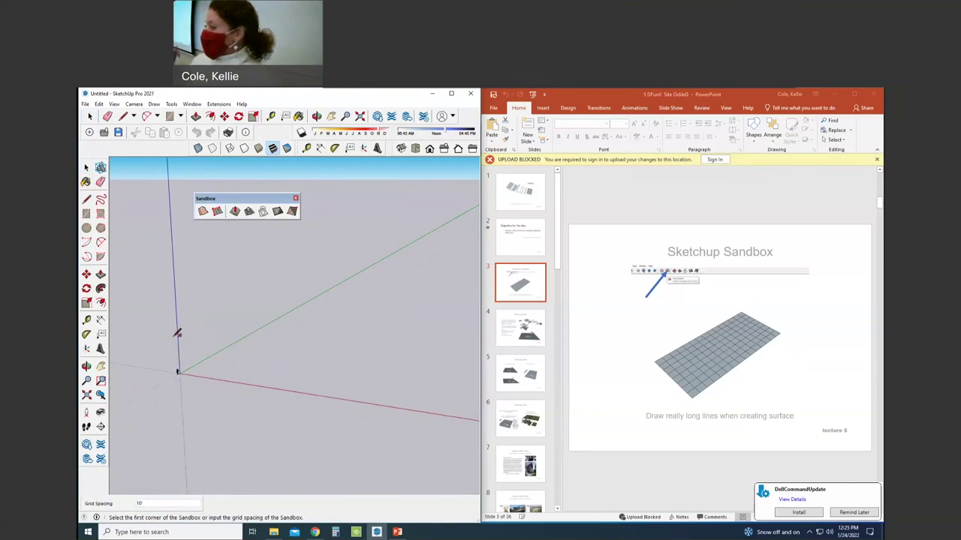
left_click(212, 362)
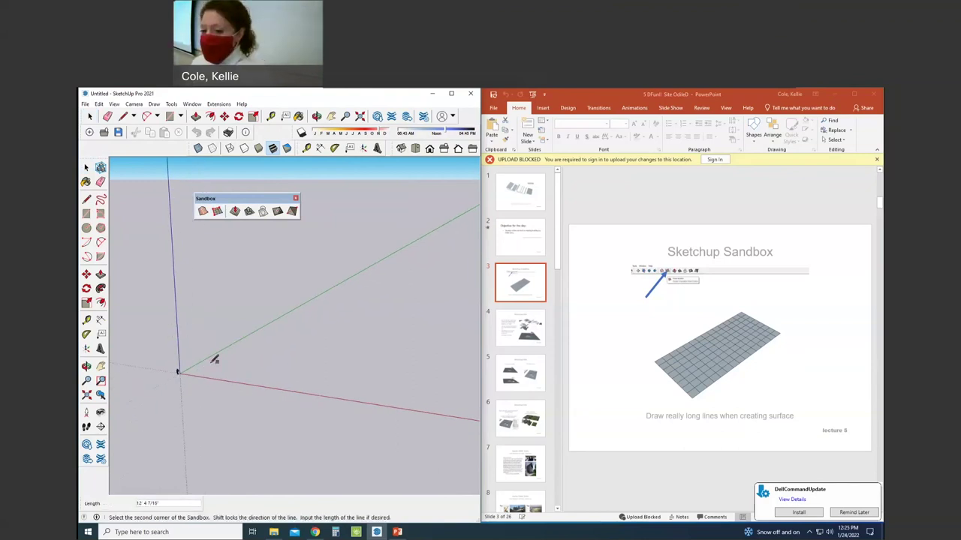
left_click(323, 301)
scroll(336, 301, "down", 3)
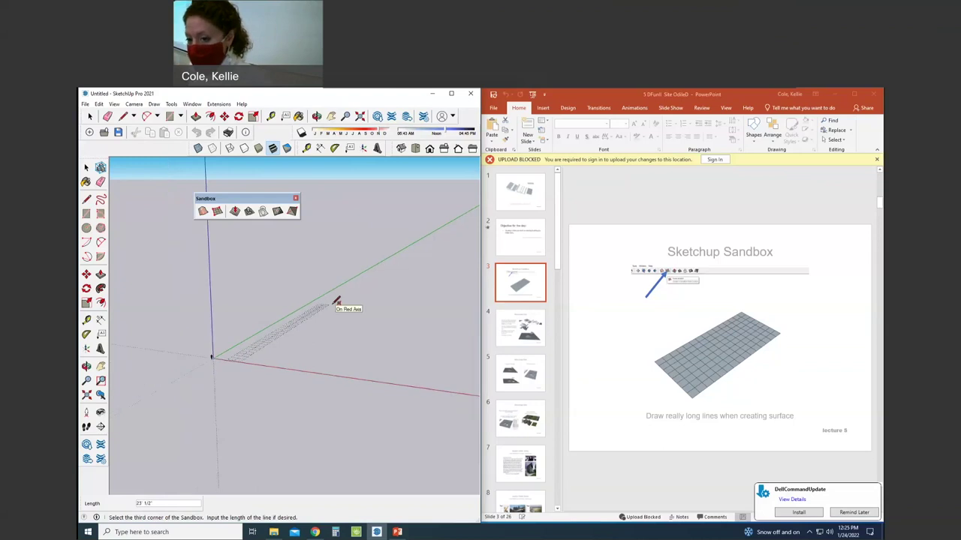
left_click(434, 309)
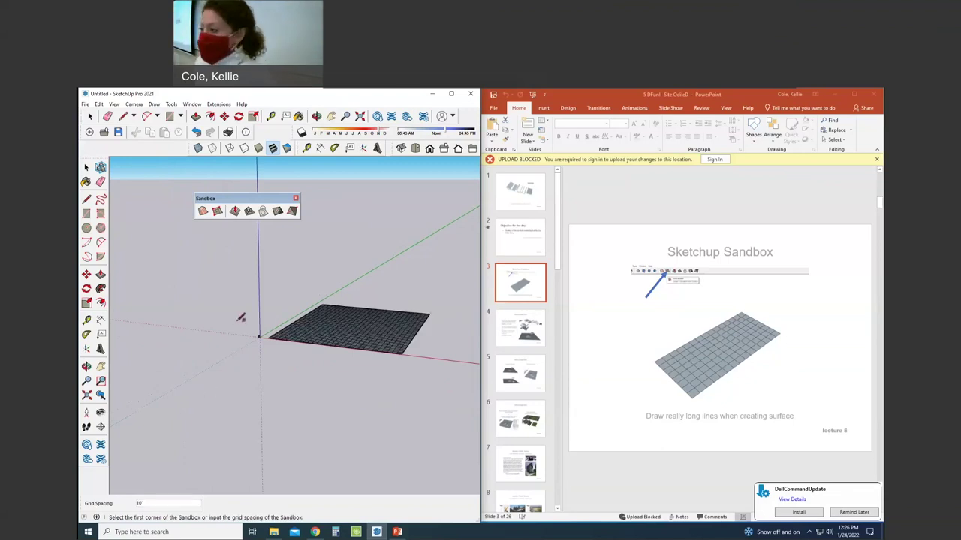
scroll(255, 331, "up", 3)
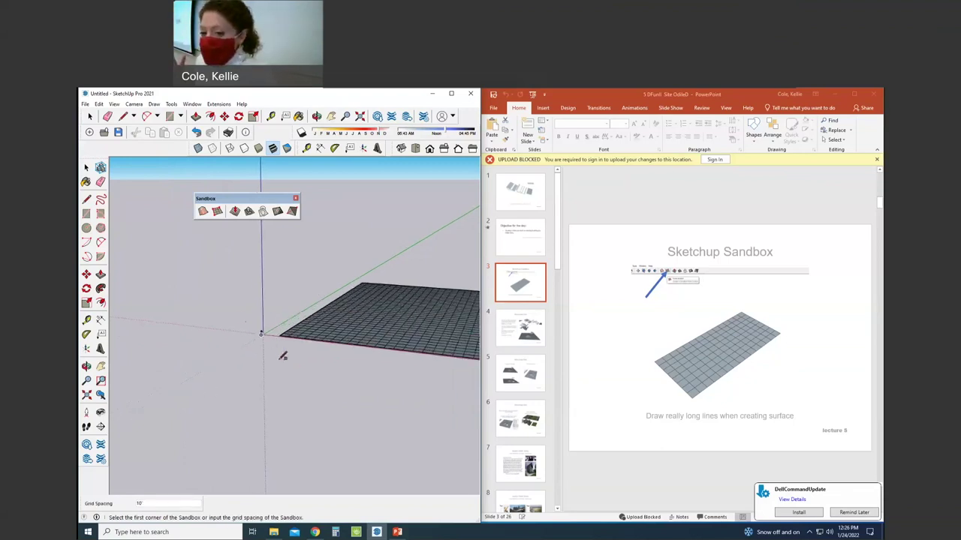
Step: From a lower viewpoint, draw a second sandbox grid by placing its three corners
mouse_move(264, 337)
middle_mouse_down()
mouse_move(253, 307)
mouse_move(287, 241)
middle_mouse_up()
left_click(271, 269)
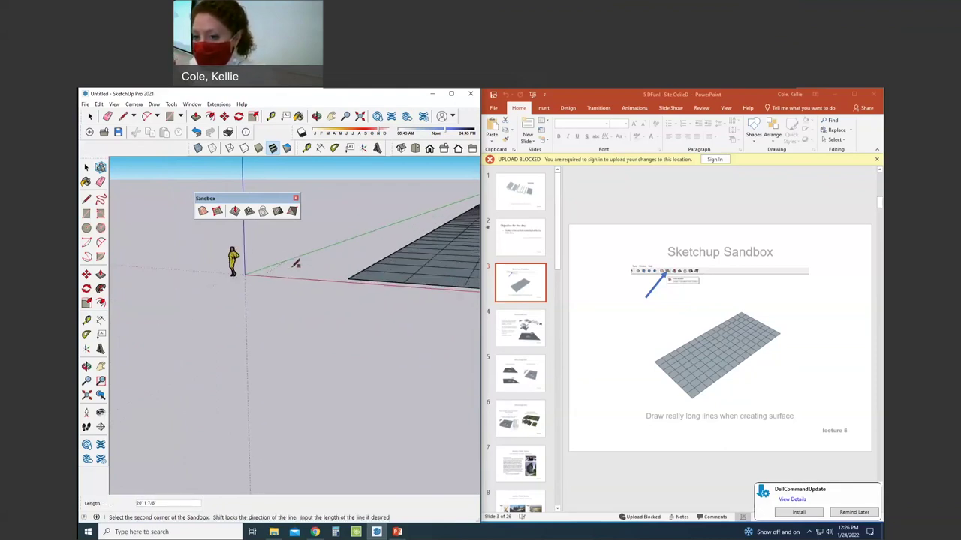
left_click(314, 258)
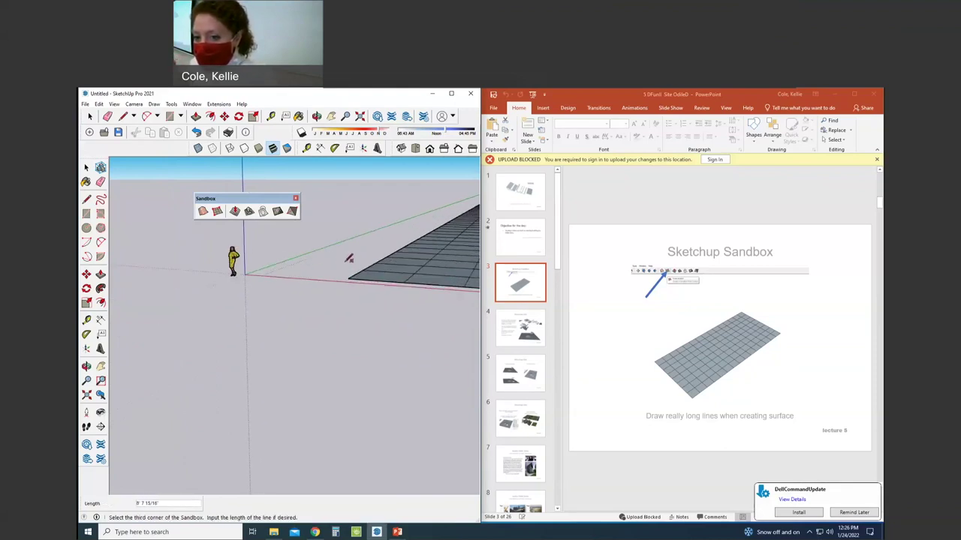
left_click(348, 258)
middle_click_drag(349, 258, 328, 263)
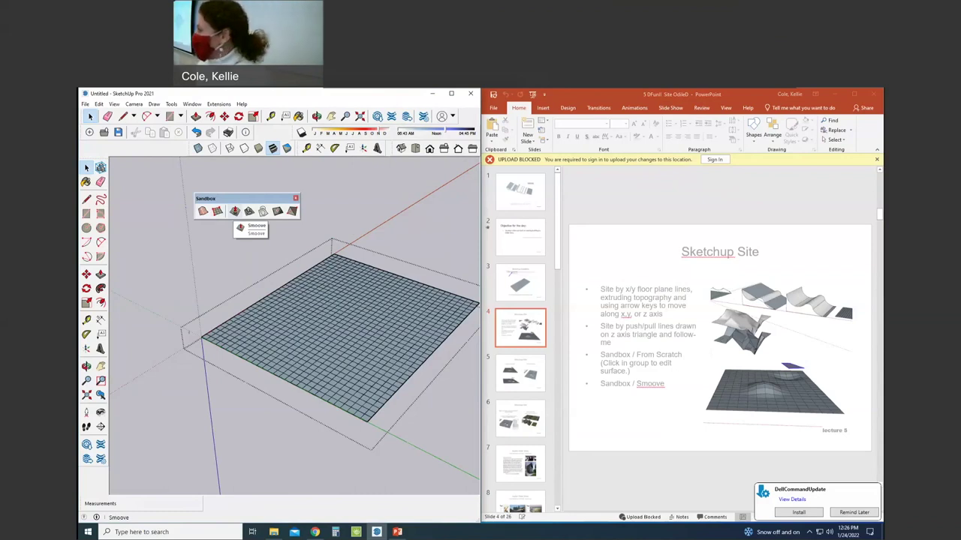
Step: Raise Smoove bumps with radius 30 near the grid centre and toward the lower left
left_click(235, 210)
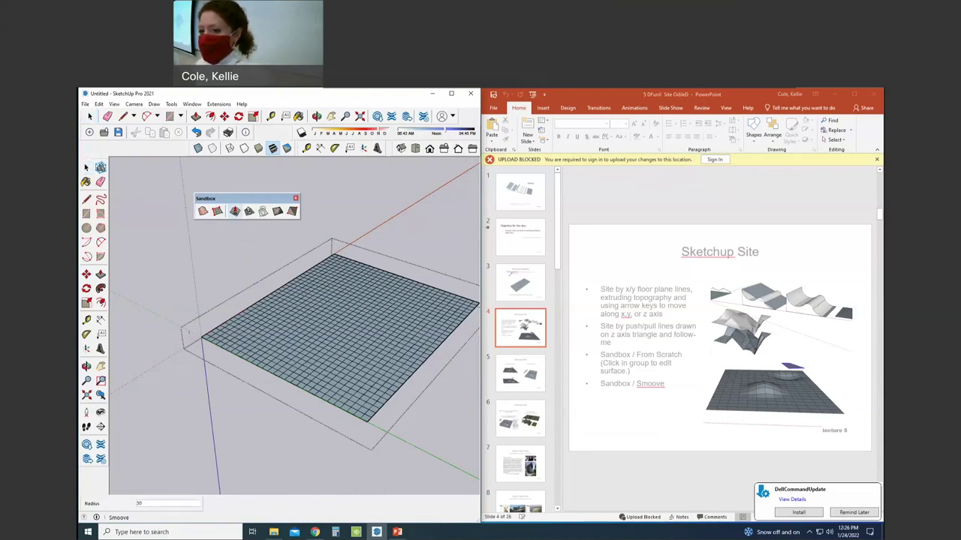
left_click(347, 286)
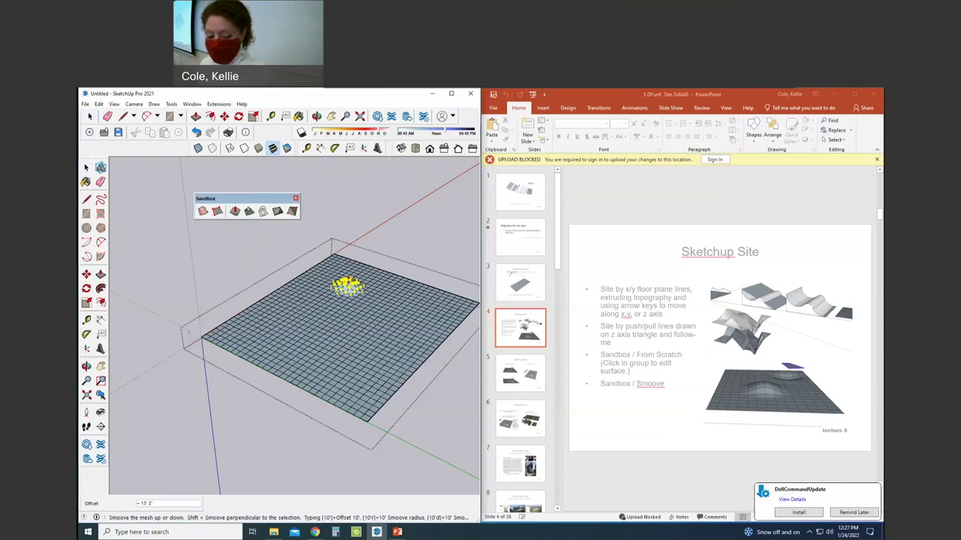
left_click(313, 323)
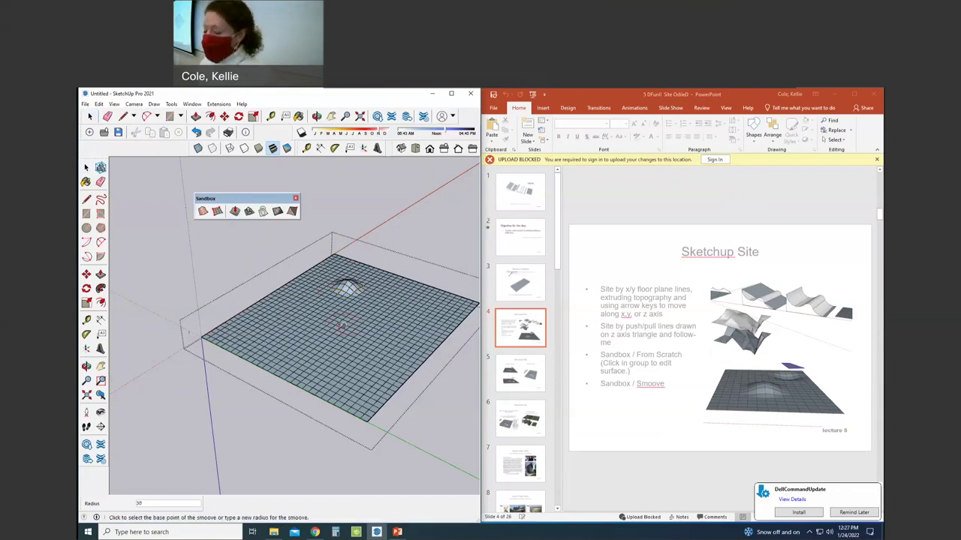
scroll(297, 323, "up", 3)
scroll(298, 322, "up", 2)
left_click(297, 324)
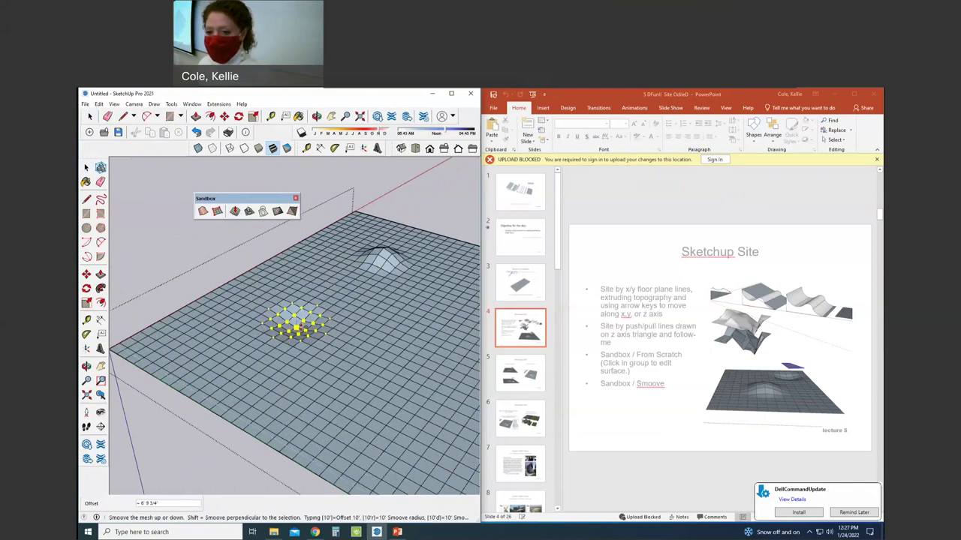
left_click(303, 327)
left_click(216, 379)
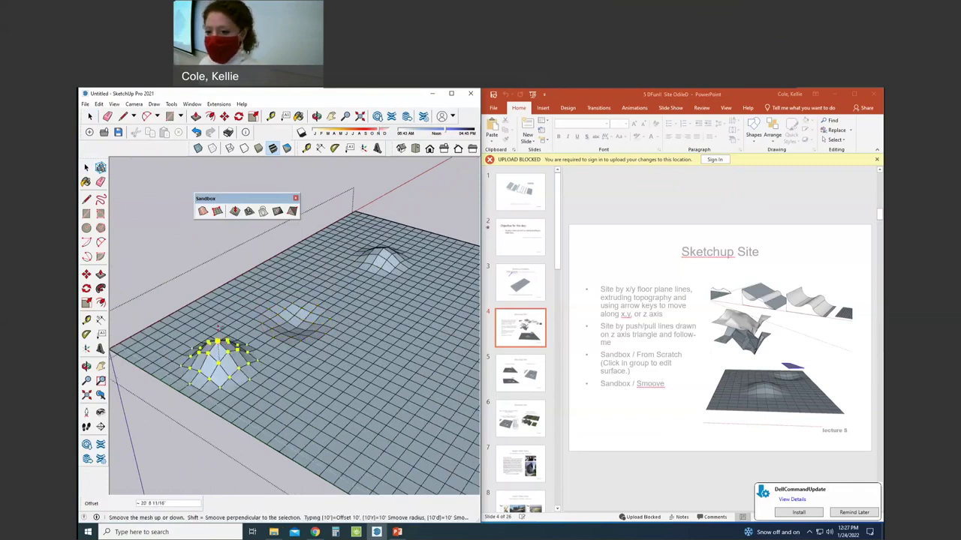
left_click(217, 327)
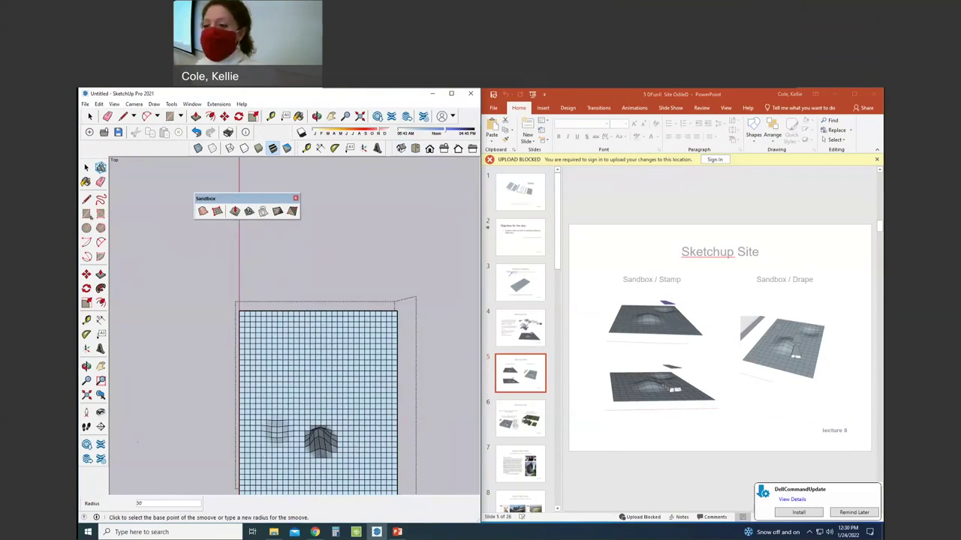
Step: Draw a small rectangle face above the sandbox grid in Top view
left_click(86, 214)
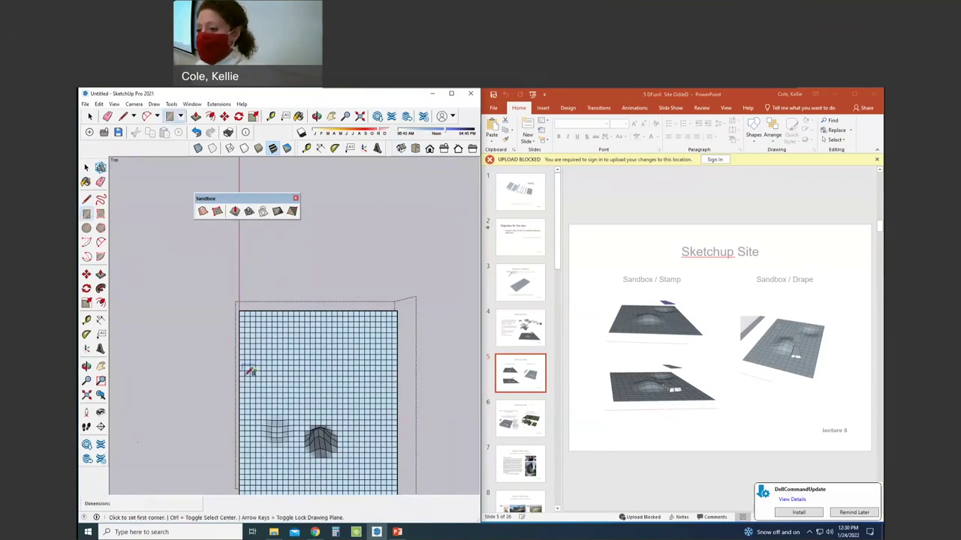
left_click(261, 252)
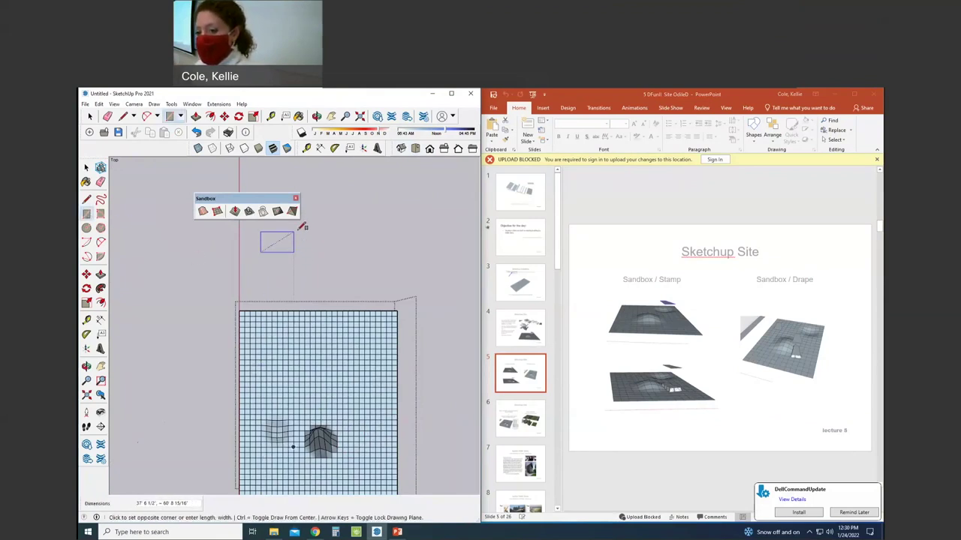
left_click(294, 232)
key("space")
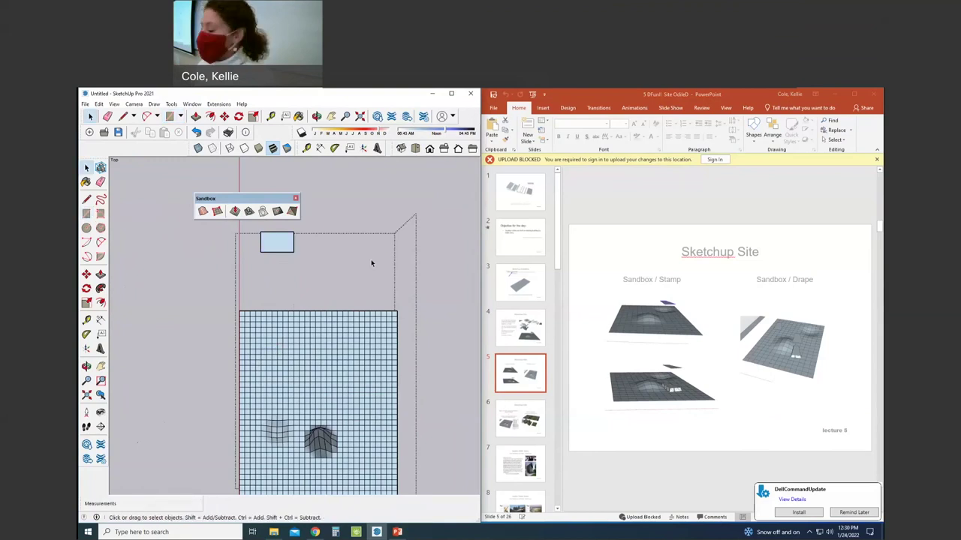
Step: Push/Pull the rectangle up into a box
middle_click_drag(371, 263, 220, 340)
key("p")
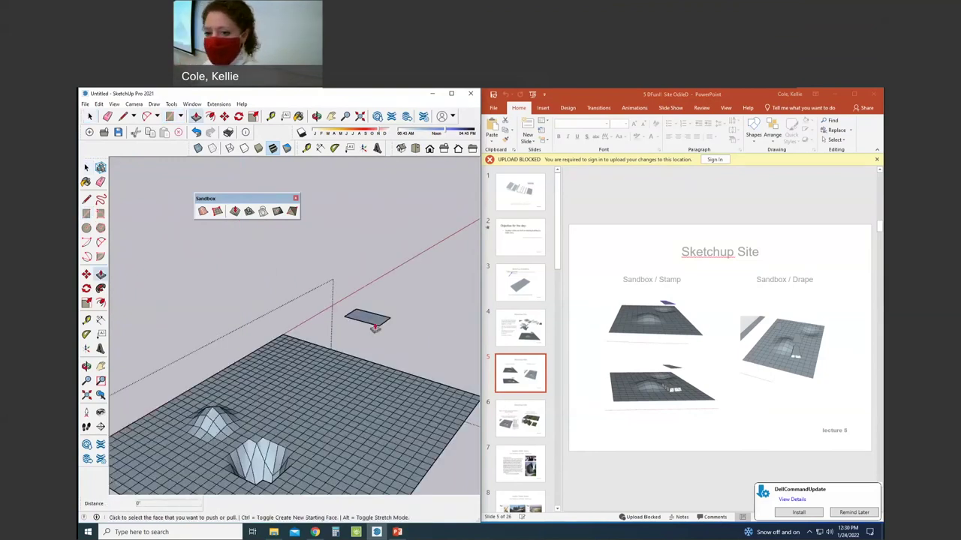
left_click(378, 325)
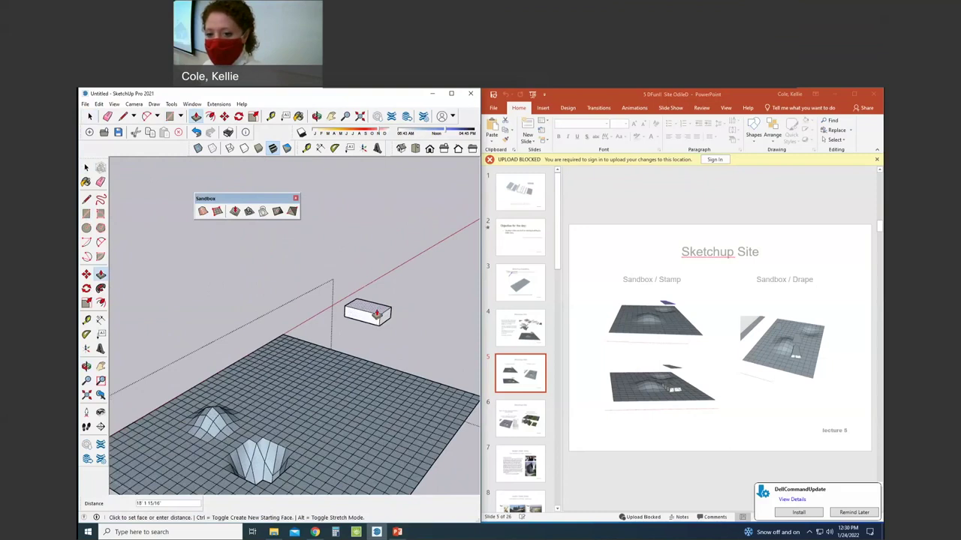
left_click(376, 314)
Step: Push the box's bottom face upward so the block floats, then select it
mouse_move(403, 370)
middle_mouse_down()
mouse_move(348, 248)
mouse_move(221, 240)
mouse_move(210, 230)
middle_mouse_up()
key("p")
left_click(307, 278)
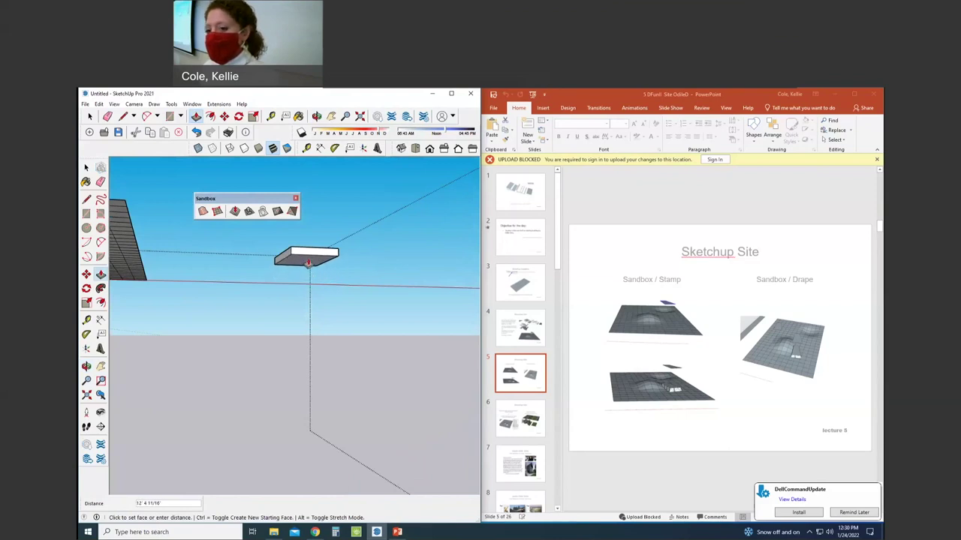
middle_click_drag(356, 291, 338, 290)
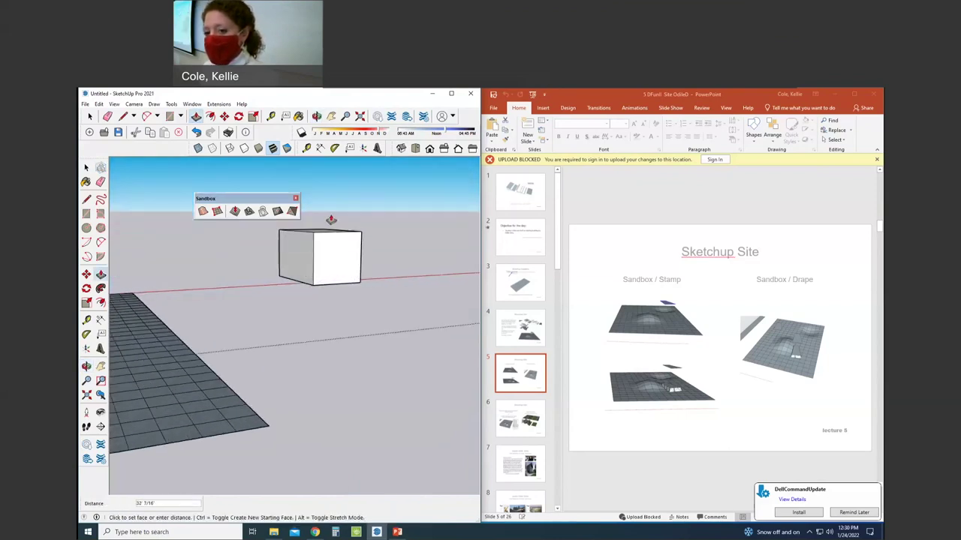
left_click(330, 212)
middle_click_drag(410, 322, 386, 291)
key("space")
left_click(387, 291)
Step: Make the block a group and switch to Top view
right_click(384, 283)
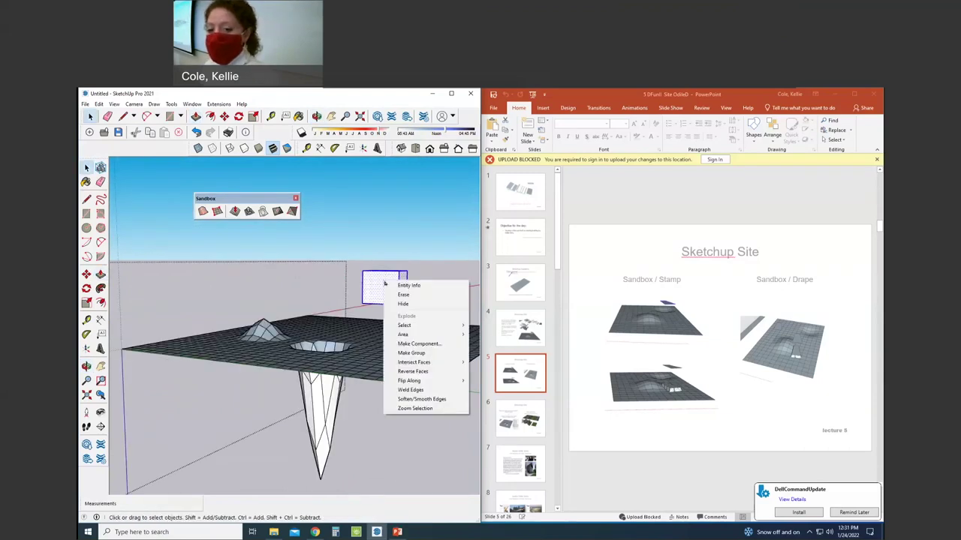
left_click(400, 352)
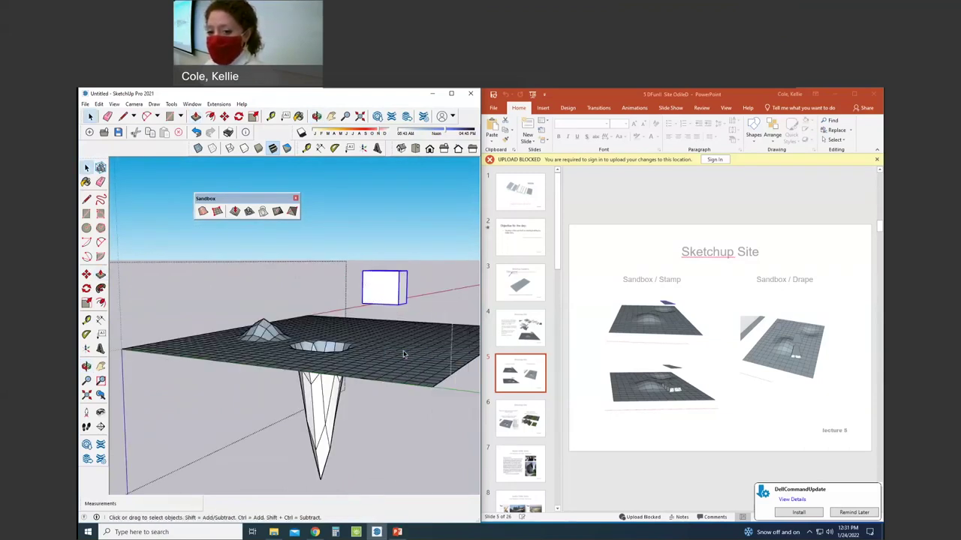
left_click(400, 147)
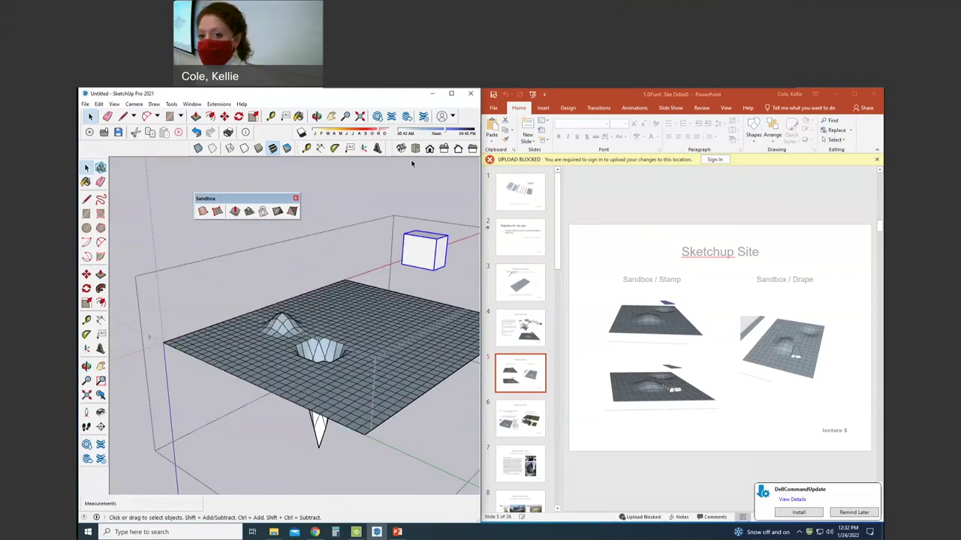
left_click(415, 148)
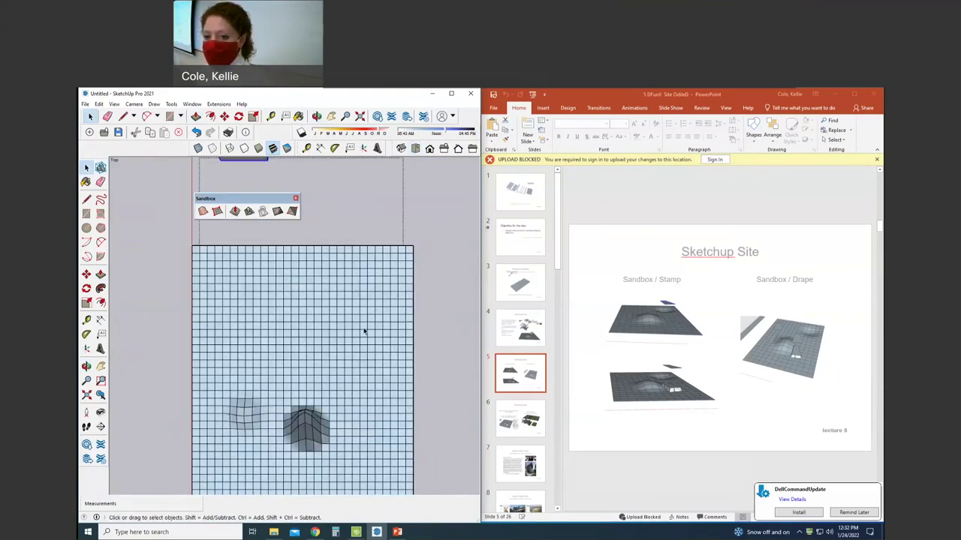
scroll(358, 331, "down", 5)
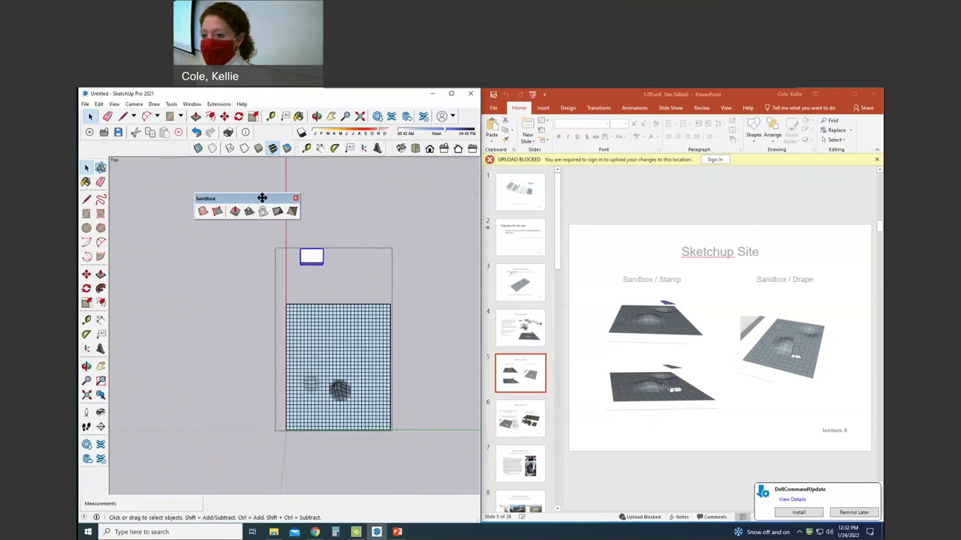
left_click_drag(262, 197, 199, 171)
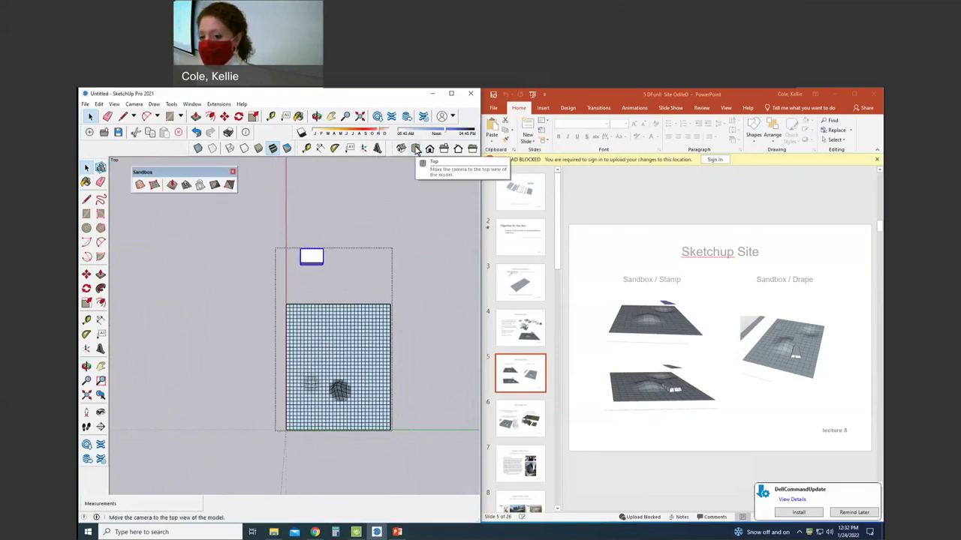
Step: Inside the sandbox group, move the rectangle lower on the grid
left_click(328, 272)
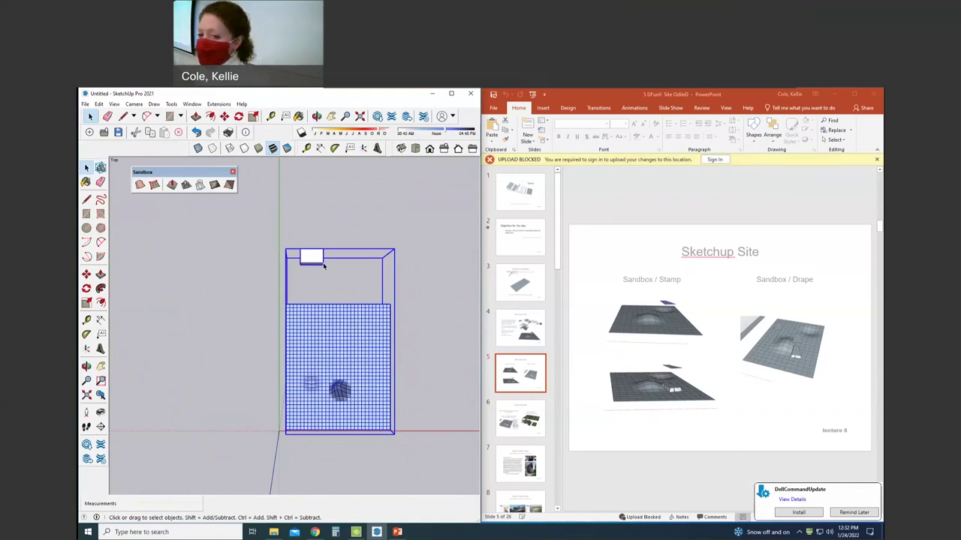
double_click(324, 264)
left_click(321, 257)
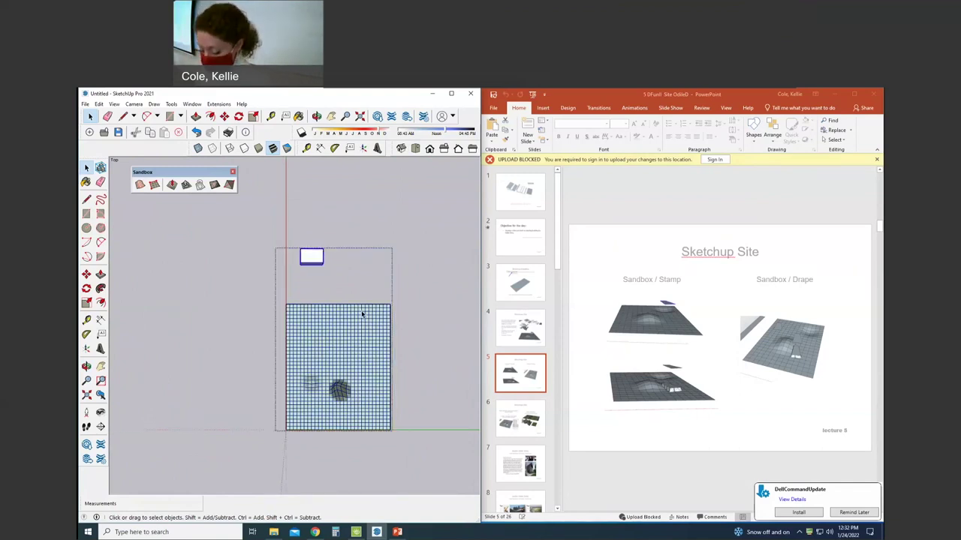
key("m")
left_click(337, 260)
left_click(337, 342)
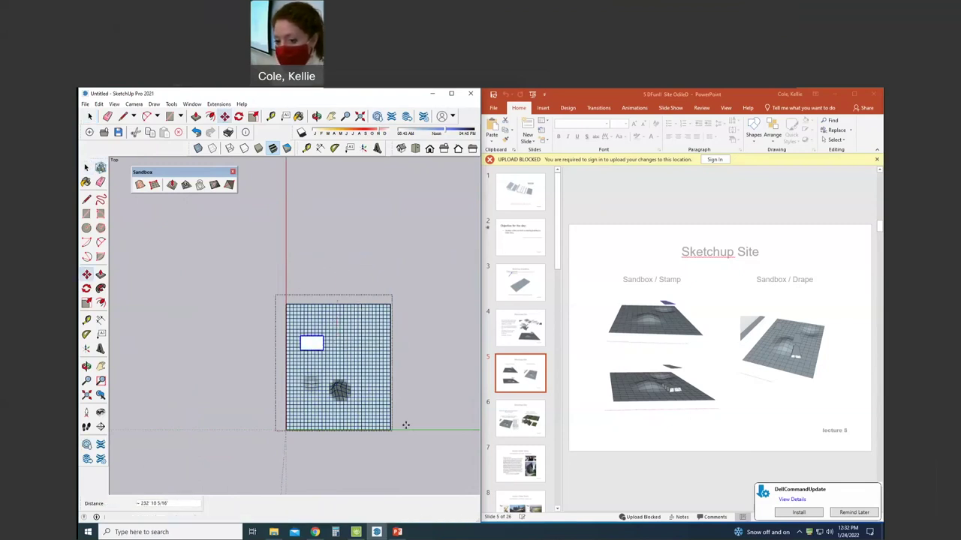
mouse_move(337, 342)
middle_mouse_down()
mouse_move(259, 241)
mouse_move(254, 264)
mouse_move(304, 390)
mouse_move(456, 468)
mouse_move(412, 173)
middle_mouse_up()
Step: In Top view, nudge the rectangle slightly lower so it sits over the smaller mound
left_click(415, 149)
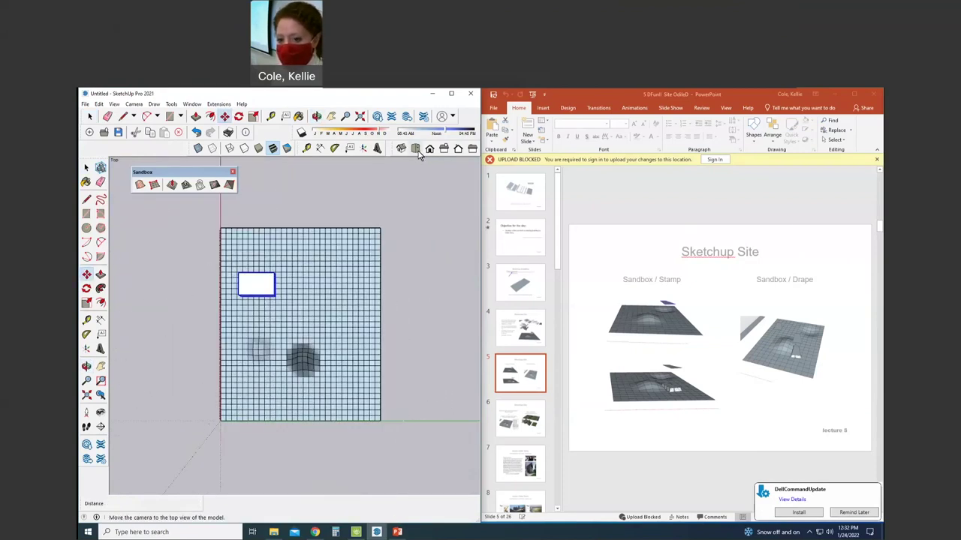
left_click(275, 294)
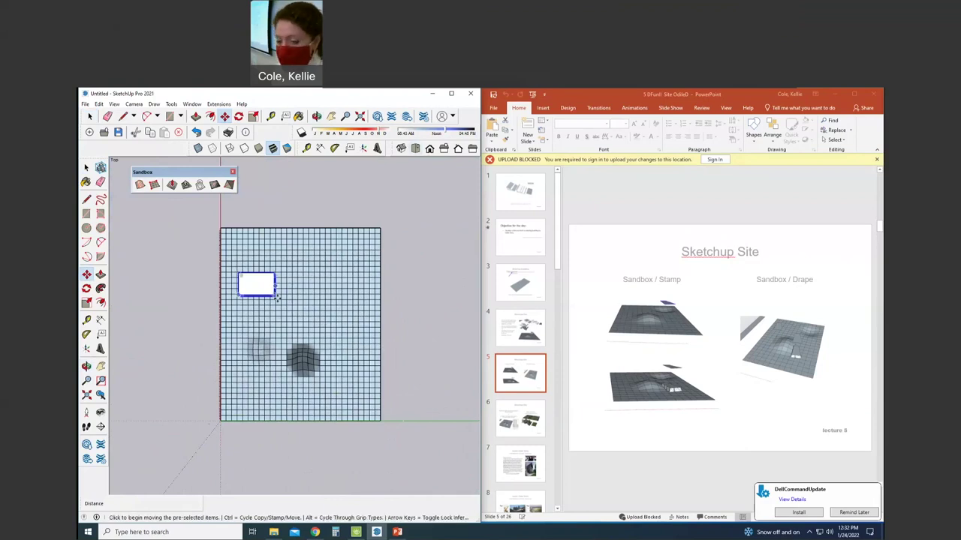
left_click(277, 338)
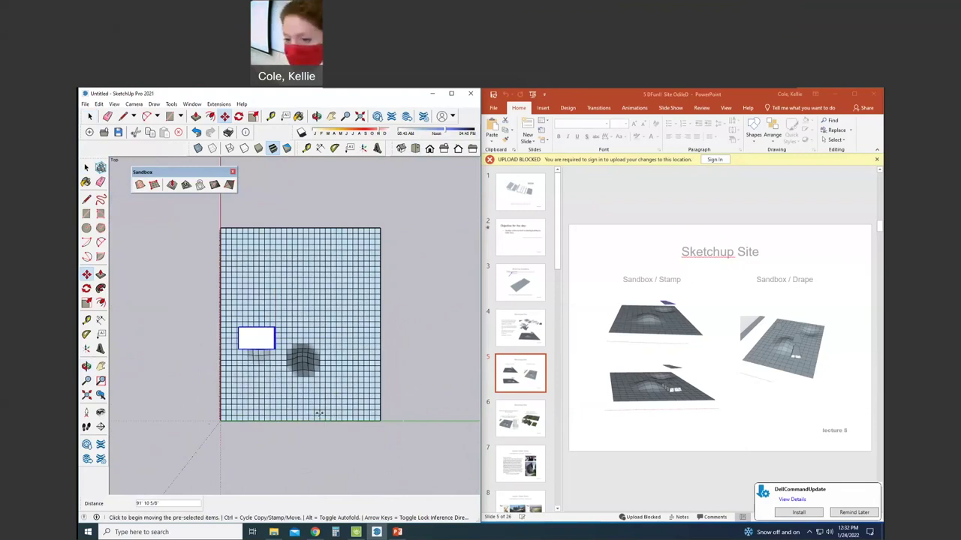
mouse_move(255, 369)
middle_mouse_down()
mouse_move(268, 365)
mouse_move(178, 235)
mouse_move(266, 270)
mouse_move(292, 298)
middle_mouse_up()
Step: Select the white box and apply Stamp to the terrain mesh, setting its elevation
scroll(293, 298, "down", 3)
key("space")
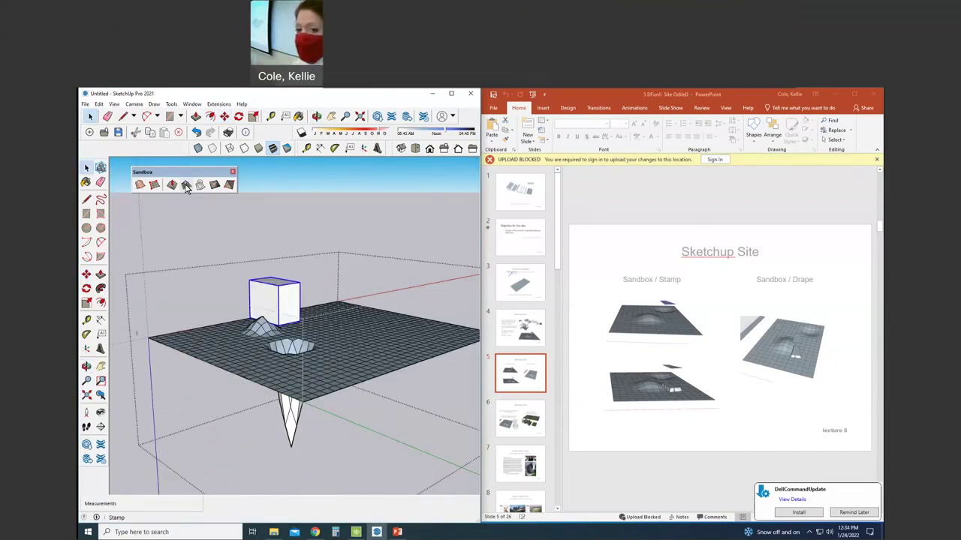
left_click(186, 188)
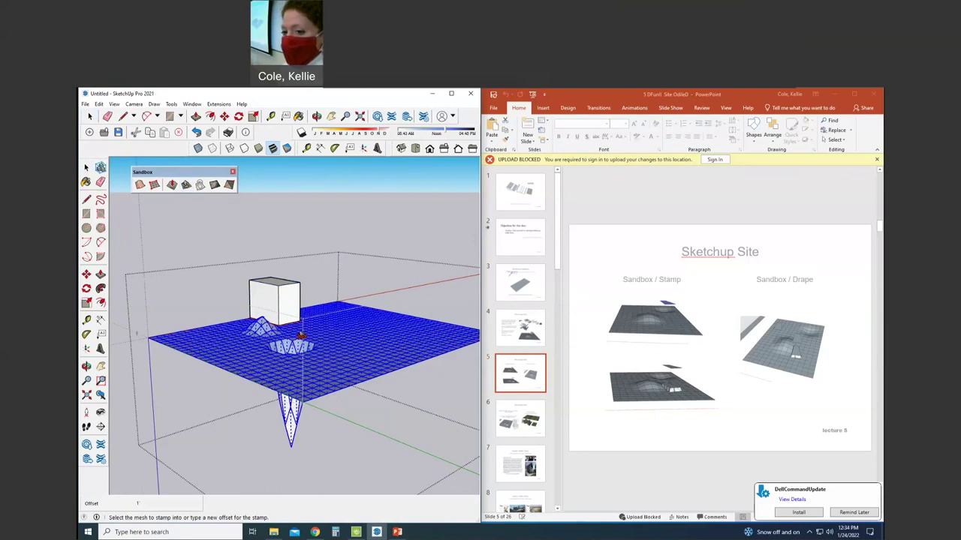
key("space")
scroll(270, 270, "up", 3)
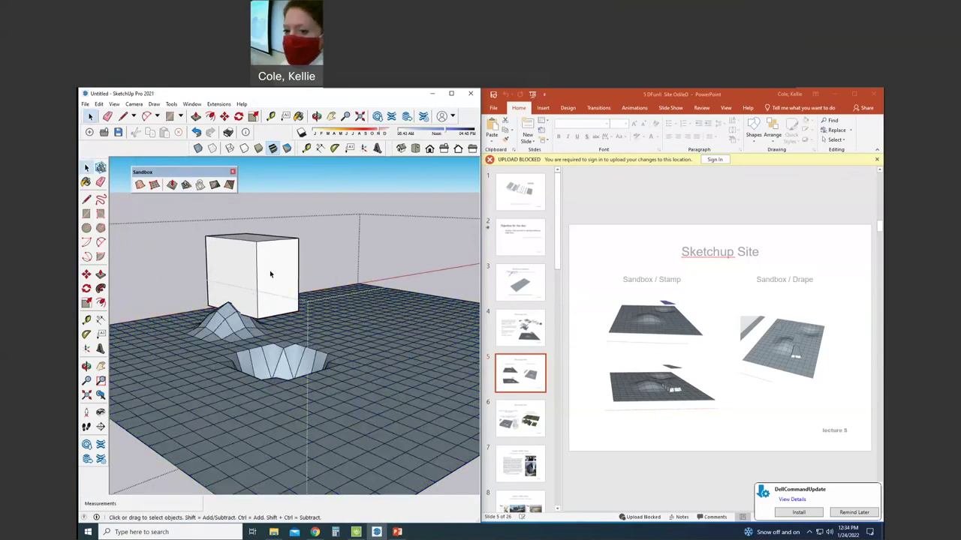
left_click(270, 274)
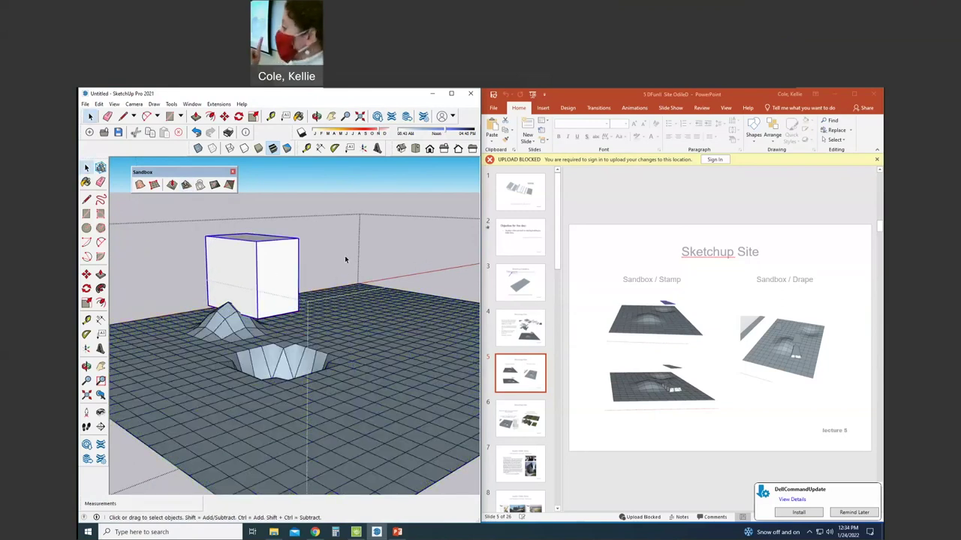
left_click(187, 186)
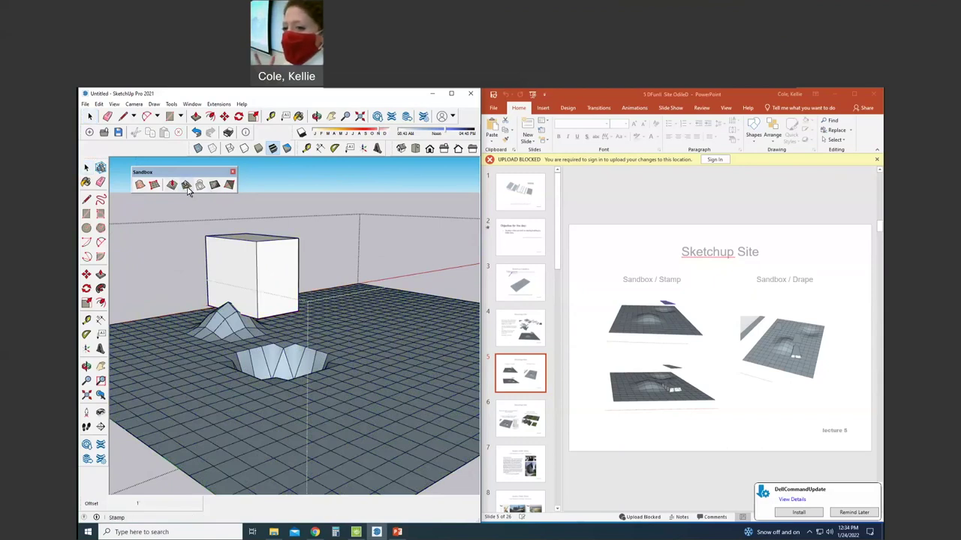
left_click(274, 329)
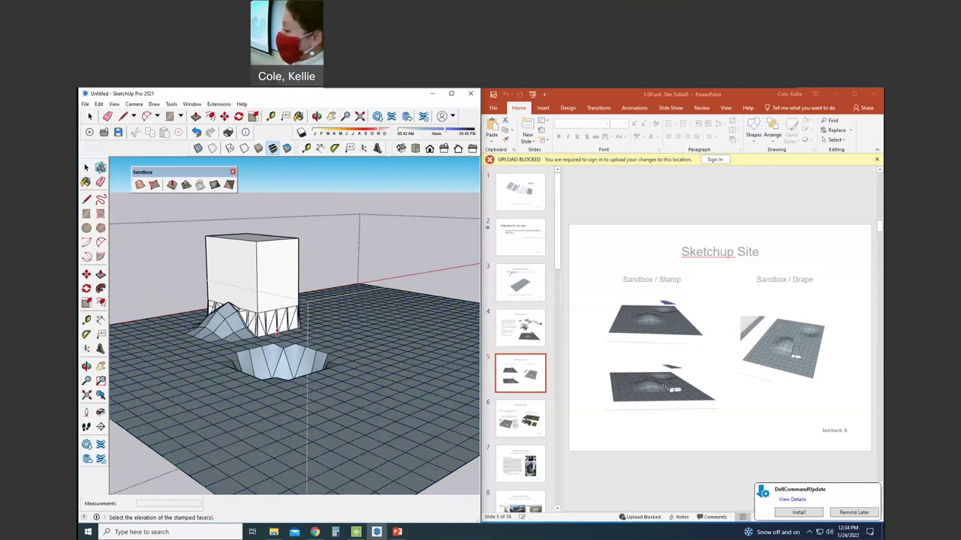
left_click(279, 420)
Step: At ground level, fix the stamp elevation, pick the box and mesh, and lower the box onto the pad
middle_click_drag(280, 421, 201, 355)
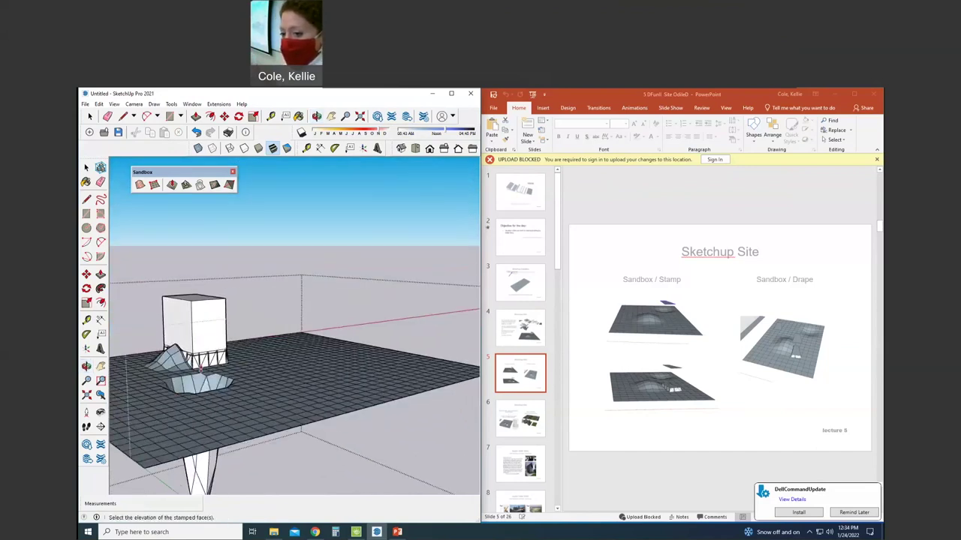
middle_click_drag(236, 319, 278, 296)
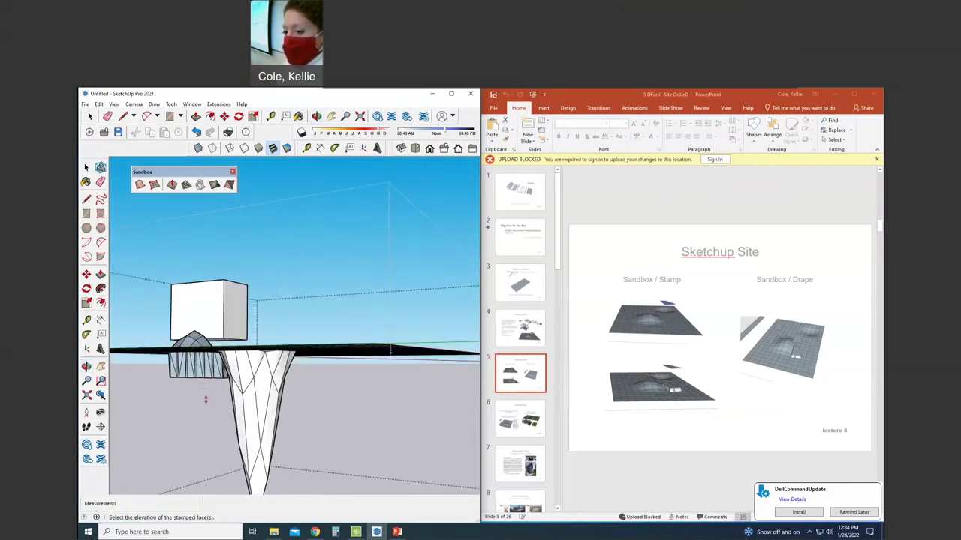
left_click(207, 399)
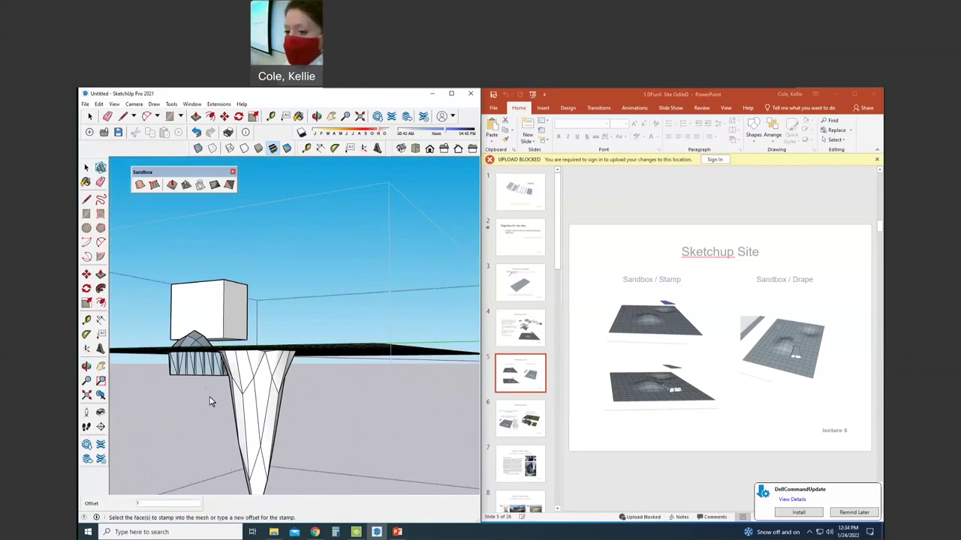
middle_click_drag(238, 388, 229, 361)
left_click(227, 362)
left_click(231, 361)
middle_click_drag(238, 361, 243, 359)
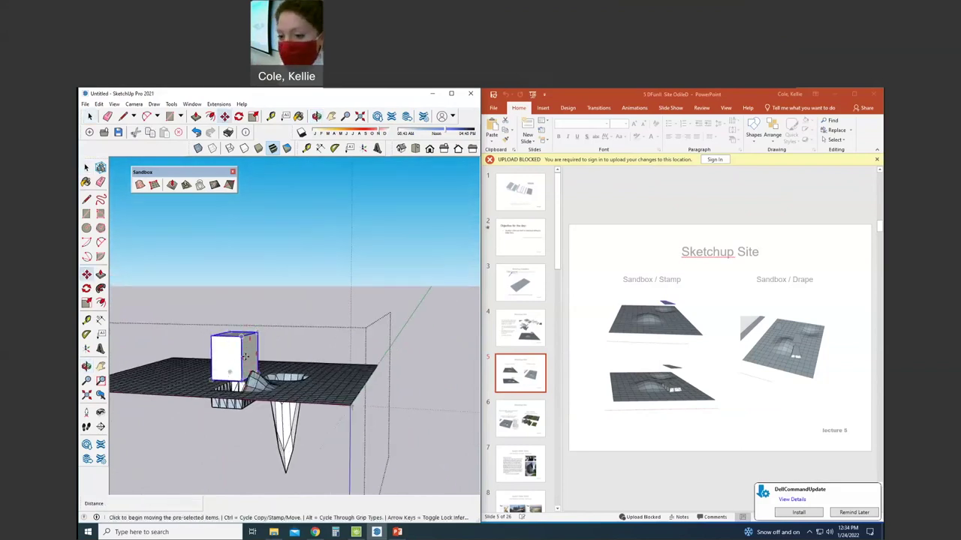
left_click(239, 357)
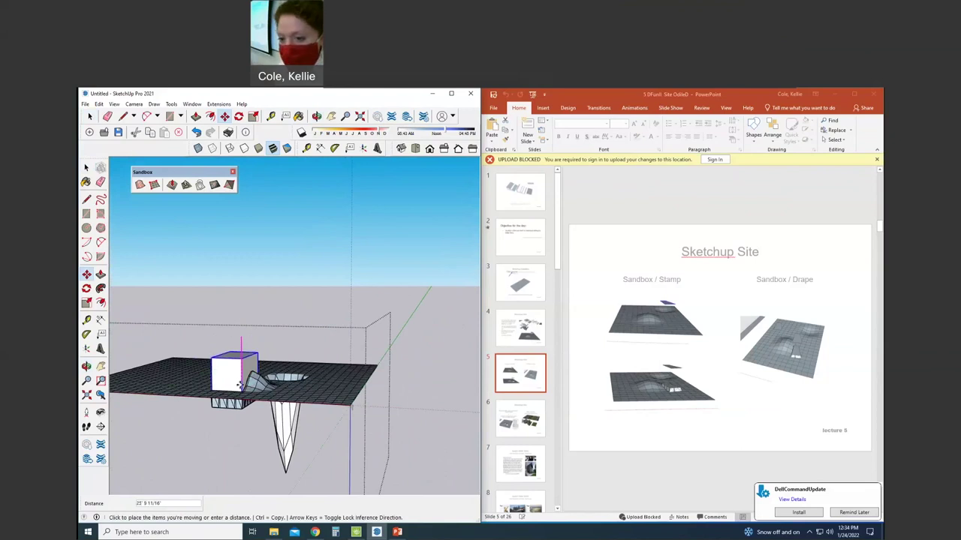
mouse_move(332, 337)
middle_mouse_down()
mouse_move(388, 360)
mouse_move(297, 391)
mouse_move(107, 336)
mouse_move(112, 368)
mouse_move(120, 360)
middle_mouse_up()
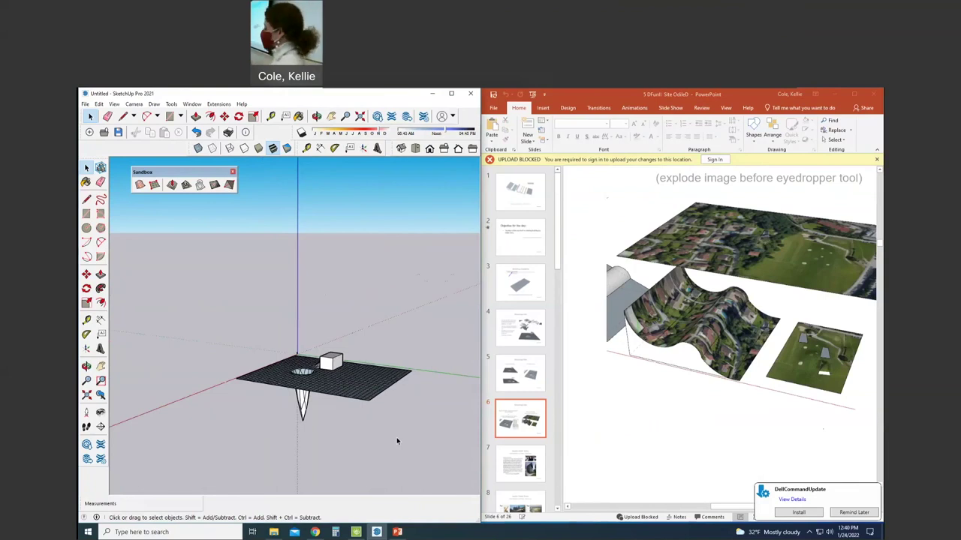
Step: Draw a large flat rectangle to the right of the sandbox grid, then switch to Front view
middle_click_drag(307, 379, 244, 289)
scroll(419, 336, "up", 5)
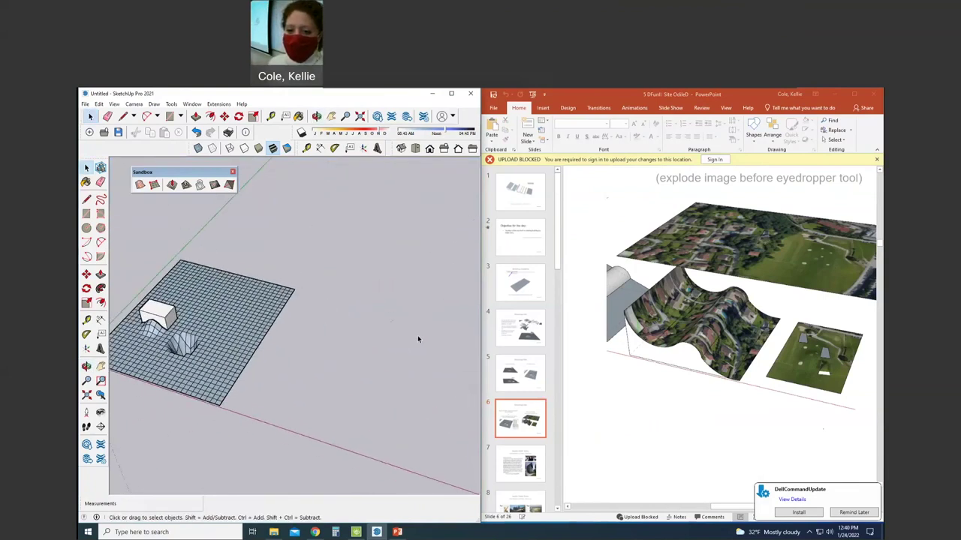
left_click(198, 183)
key("r")
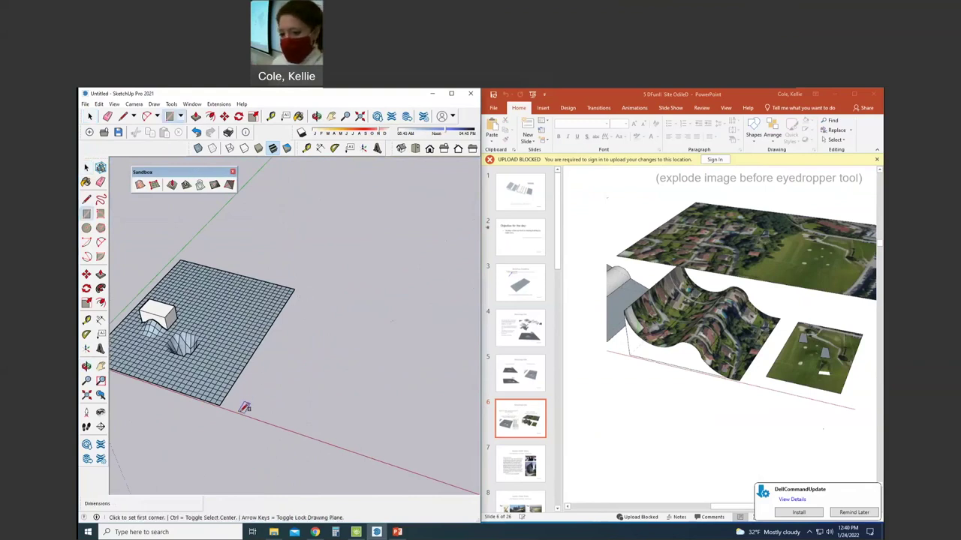
left_click(240, 412)
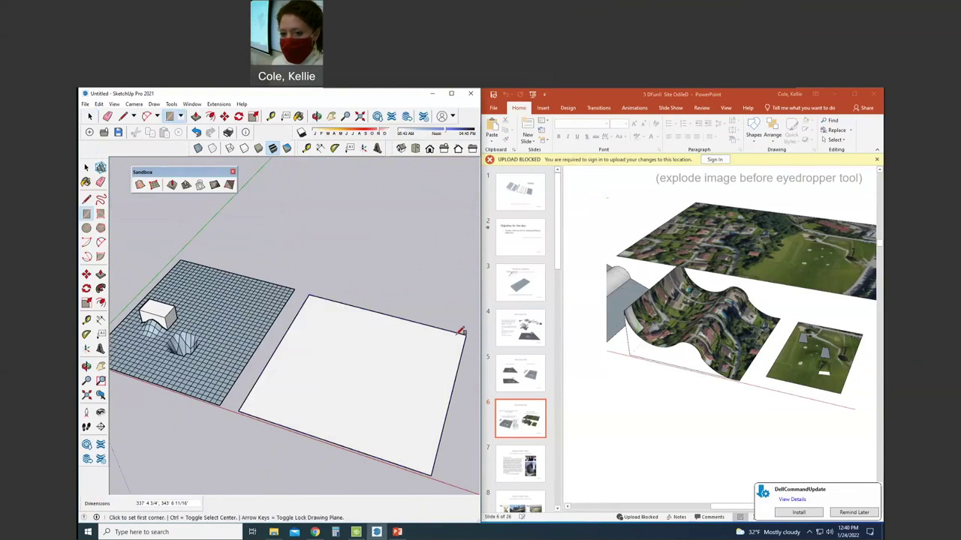
left_click(465, 334)
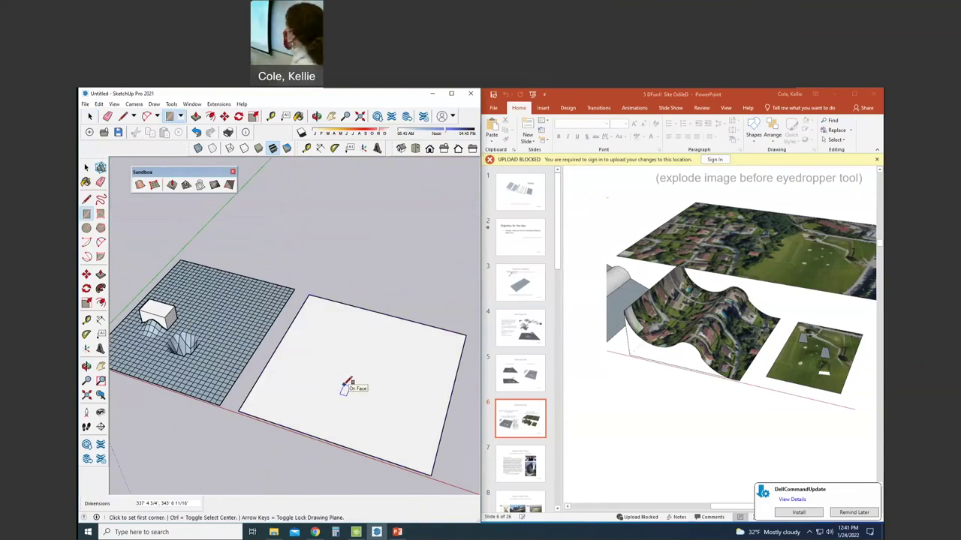
left_click(303, 188)
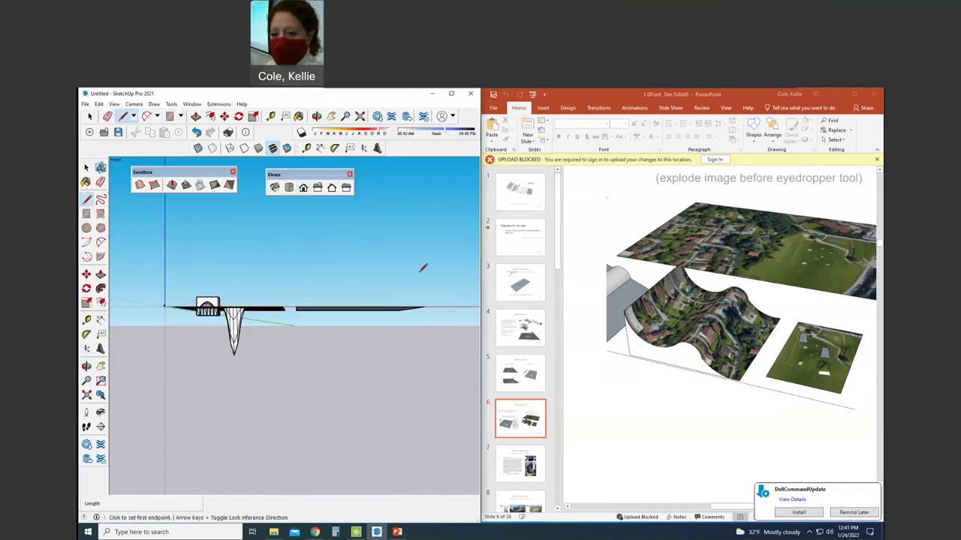
Step: Draw a vertical line and a hypotenuse on the slab's edge to form a triangle
scroll(422, 268, "up", 2)
middle_click_drag(238, 443, 278, 390)
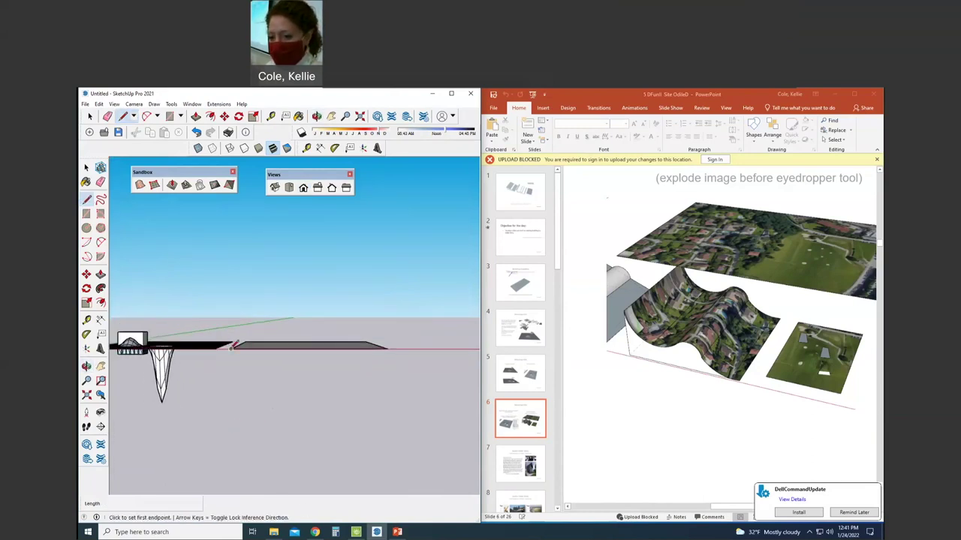
left_click(230, 347)
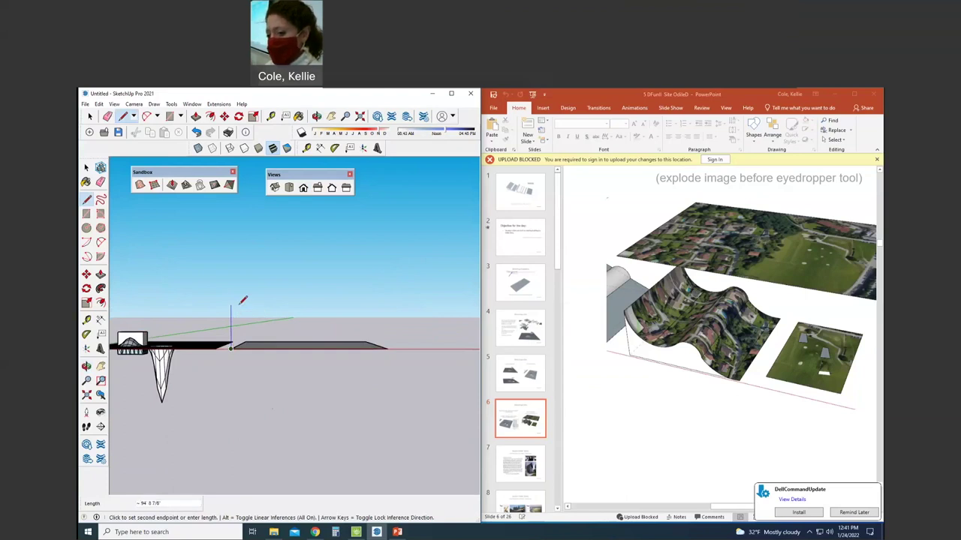
left_click(239, 305)
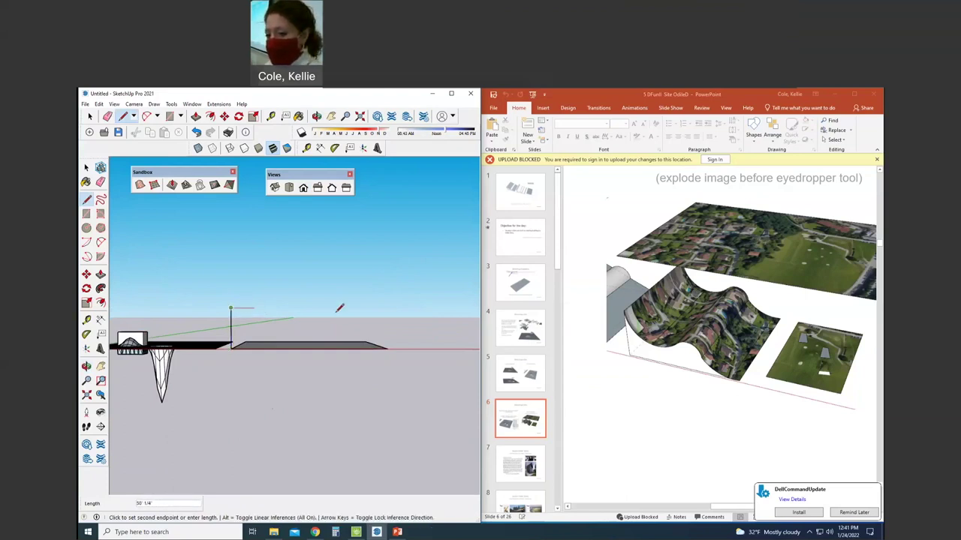
left_click(387, 348)
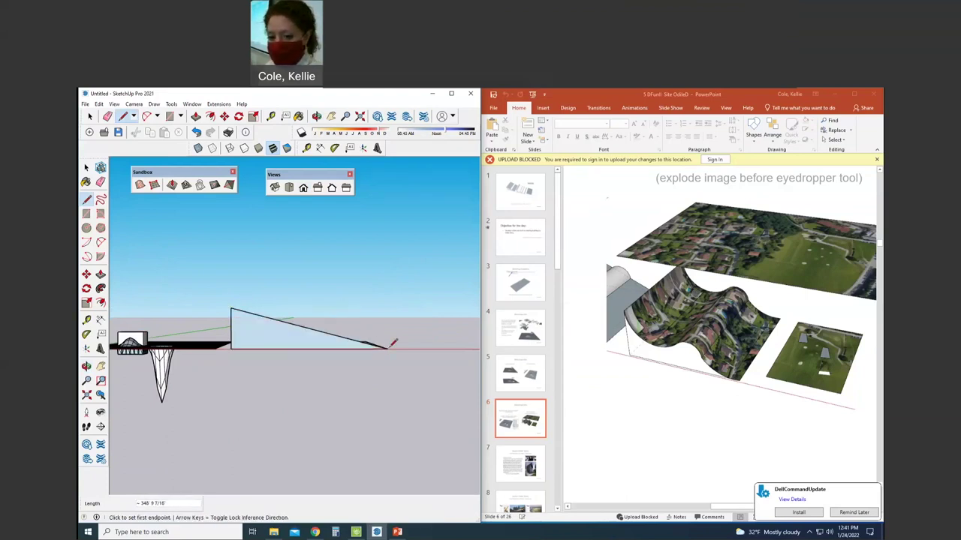
Step: Draw two consecutive 2-Point Arcs along the triangle's sloped edge to make a wavy profile
left_click(101, 241)
scroll(239, 300, "up", 2)
left_click(237, 319)
left_click(318, 339)
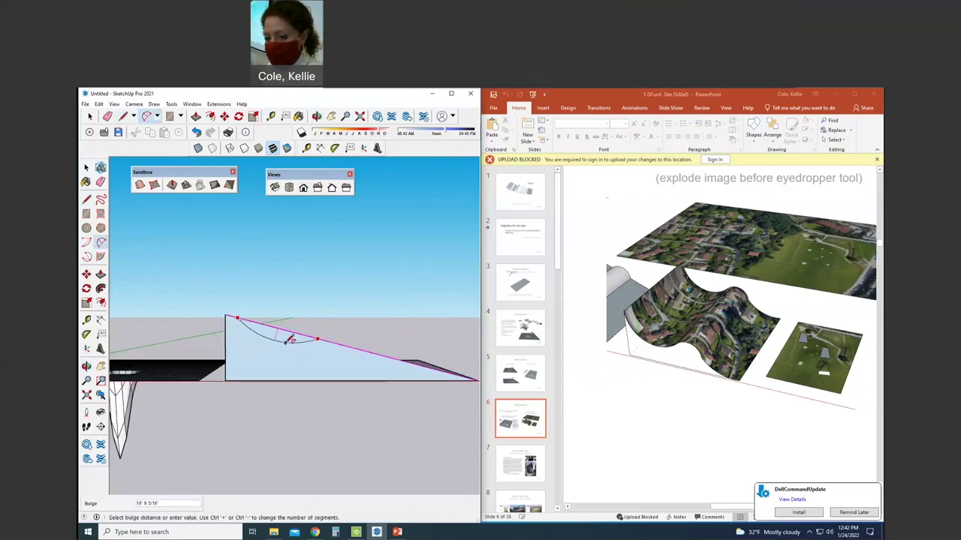
left_click(294, 341)
left_click(318, 339)
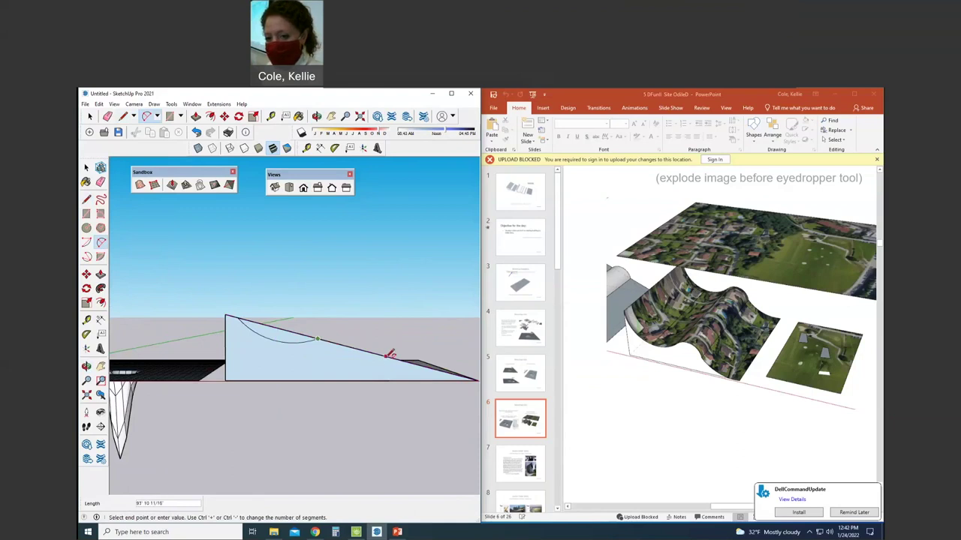
left_click(384, 357)
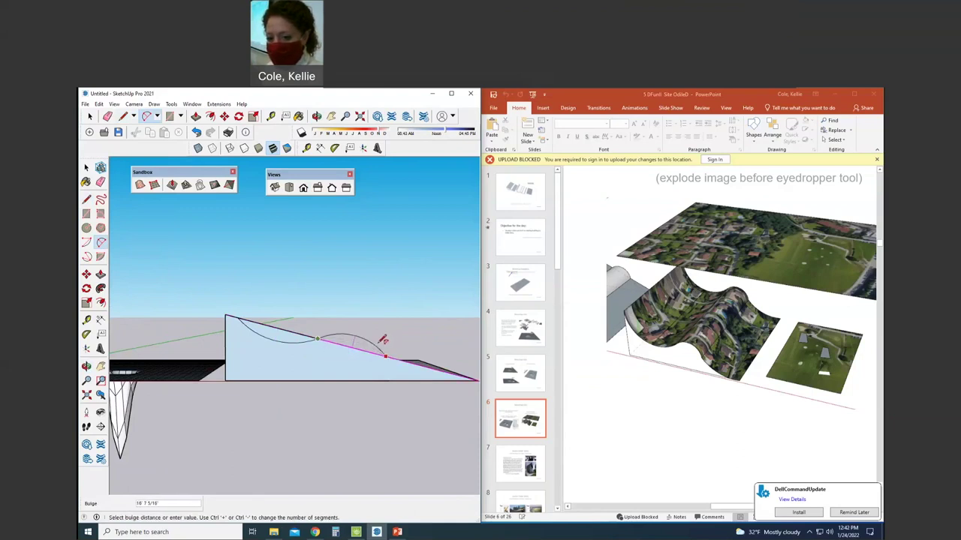
left_click(383, 339)
mouse_move(253, 292)
middle_mouse_down()
mouse_move(377, 328)
mouse_move(338, 364)
mouse_move(287, 367)
mouse_move(358, 420)
middle_mouse_up()
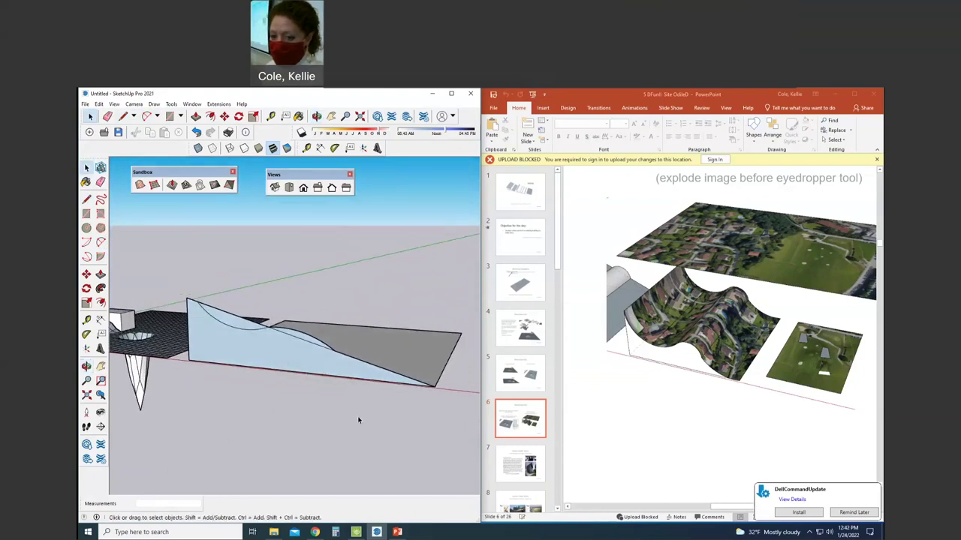
Step: Delete the face piece above the curved arcs
left_click(316, 349)
left_click(315, 345)
left_click(250, 326)
key("Delete")
Step: Push/Pull the curved profile to the rectangle's far edge, then switch to Google Earth
mouse_move(337, 323)
middle_mouse_down()
mouse_move(343, 392)
mouse_move(298, 393)
mouse_move(253, 424)
middle_mouse_up()
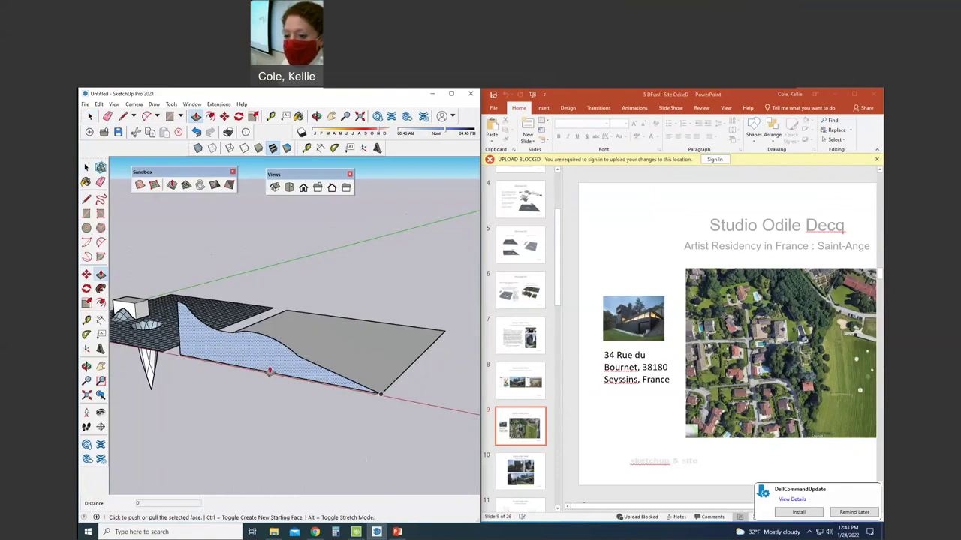
left_click(269, 371)
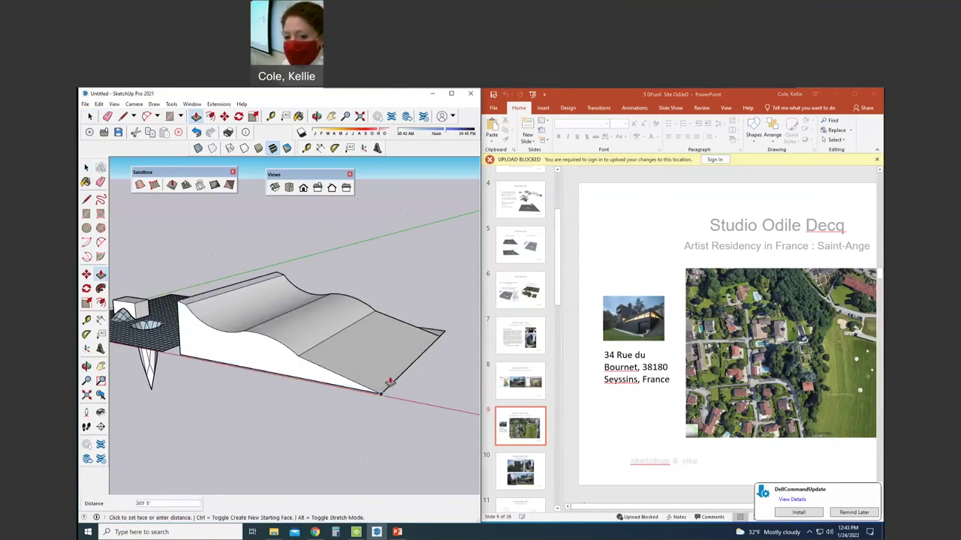
left_click(444, 335)
mouse_move(235, 393)
middle_mouse_down()
mouse_move(274, 400)
mouse_move(285, 449)
middle_mouse_up()
scroll(365, 341, "up", 2)
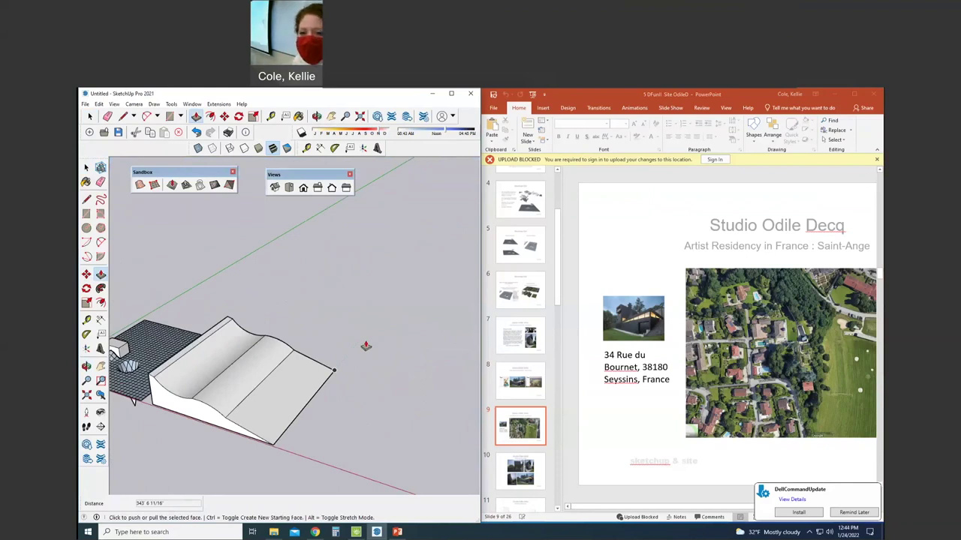
key("alt+Tab")
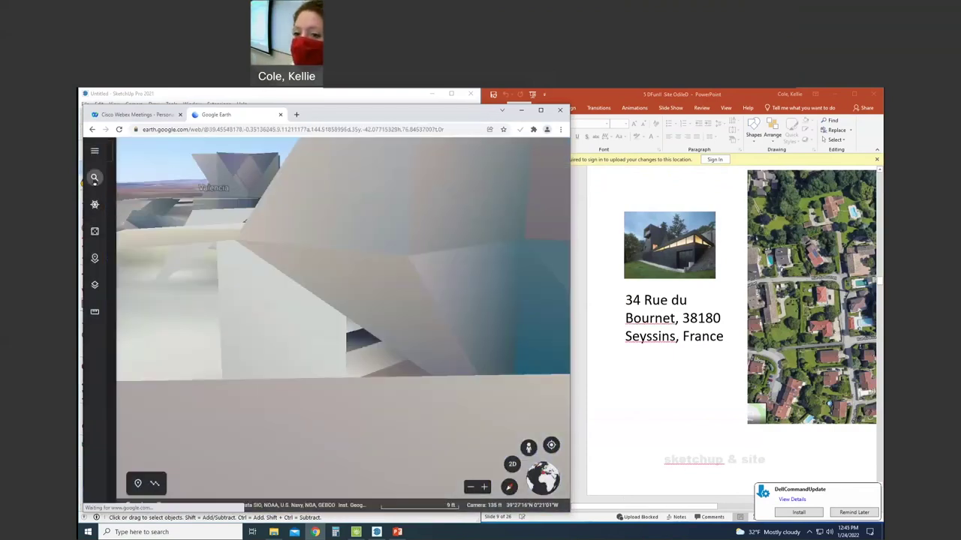
Step: Fly to the Seyssins address and start a distance measurement from the houses
left_click(94, 178)
left_click(95, 311)
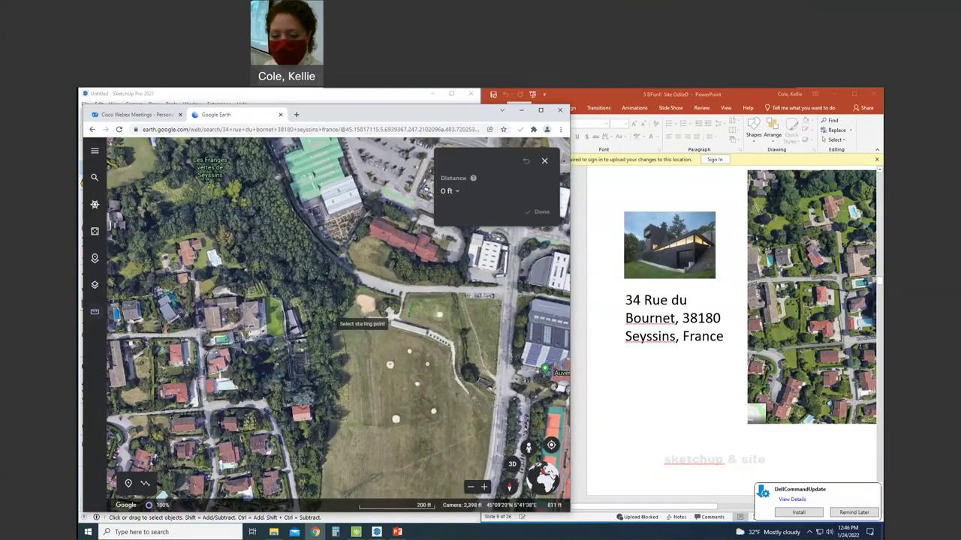
left_click(267, 415)
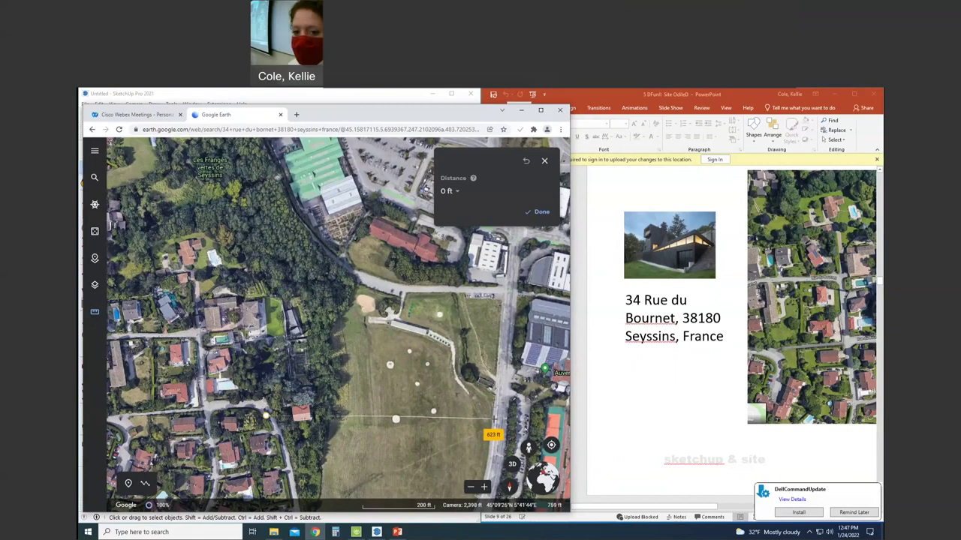
Step: Snip the field area, then close and discard that snip without saving
left_click_drag(266, 264, 495, 433)
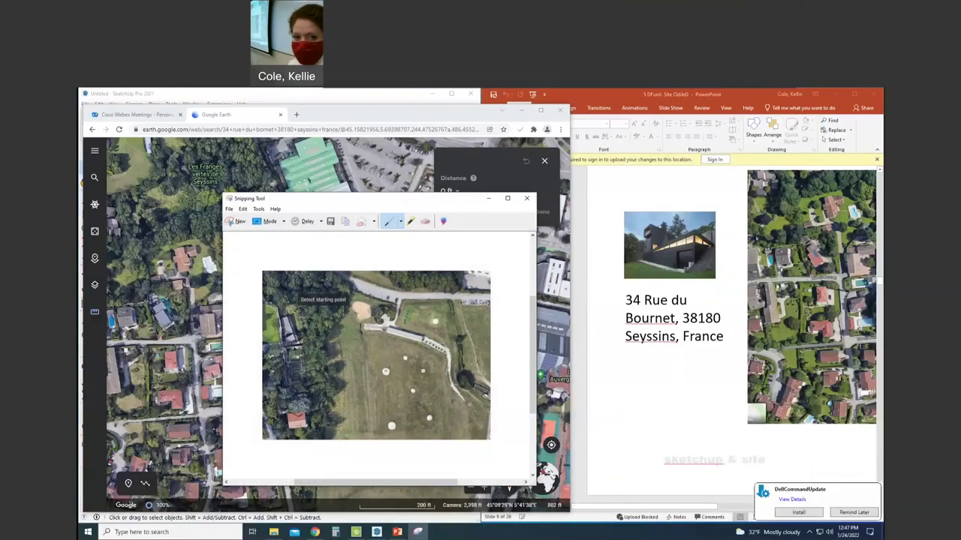
left_click(526, 198)
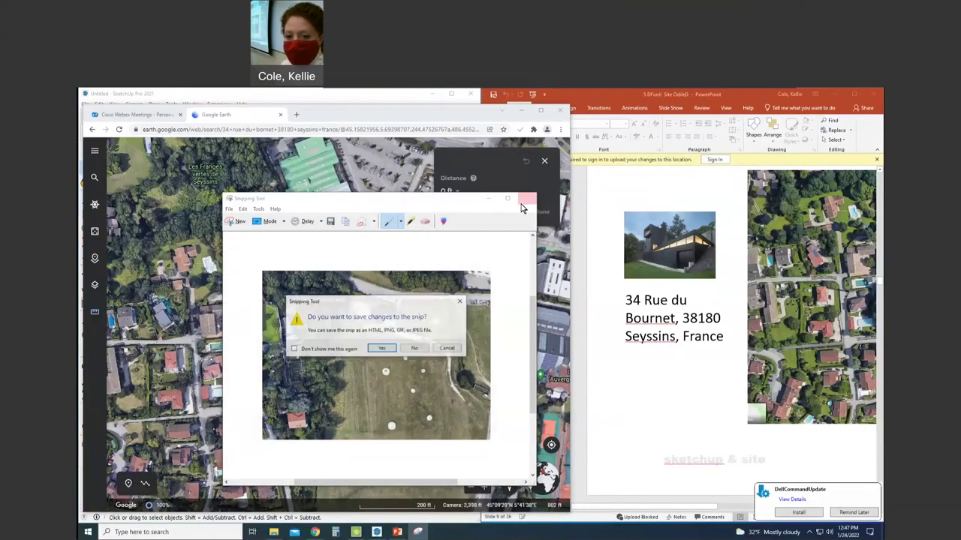
left_click(406, 349)
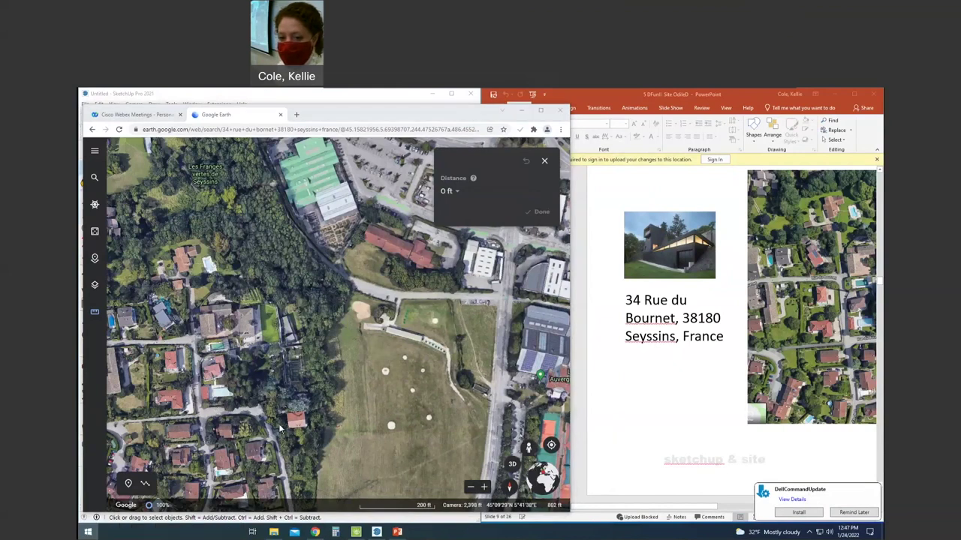
Step: Snip the field area again and save it to the Desktop as the PNG odiel
left_click(88, 531)
left_click(88, 531)
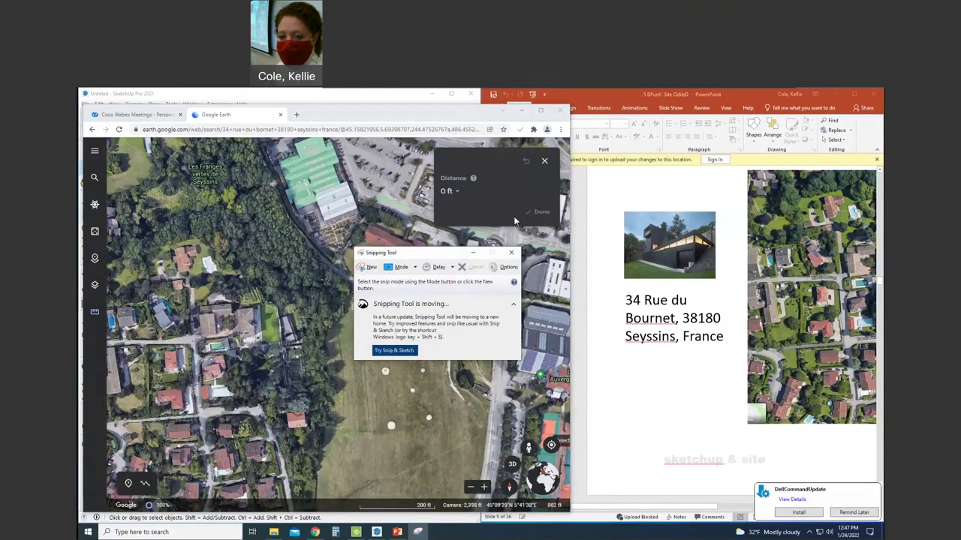
left_click(370, 267)
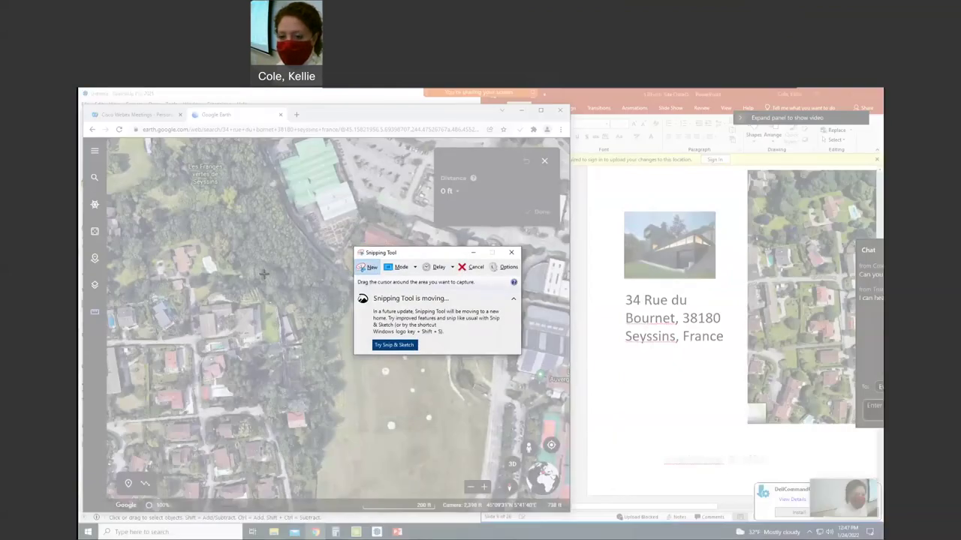
left_click_drag(264, 275, 493, 447)
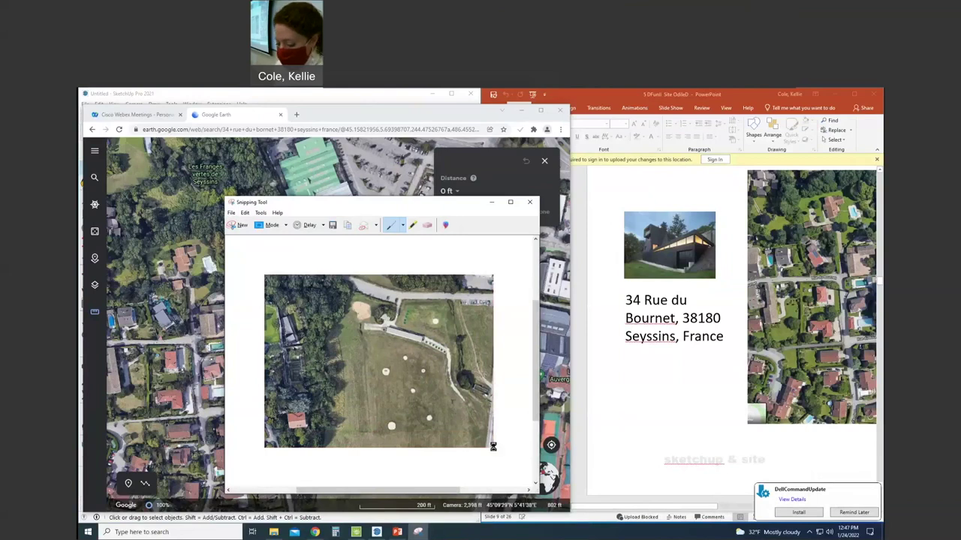
key("ctrl+s")
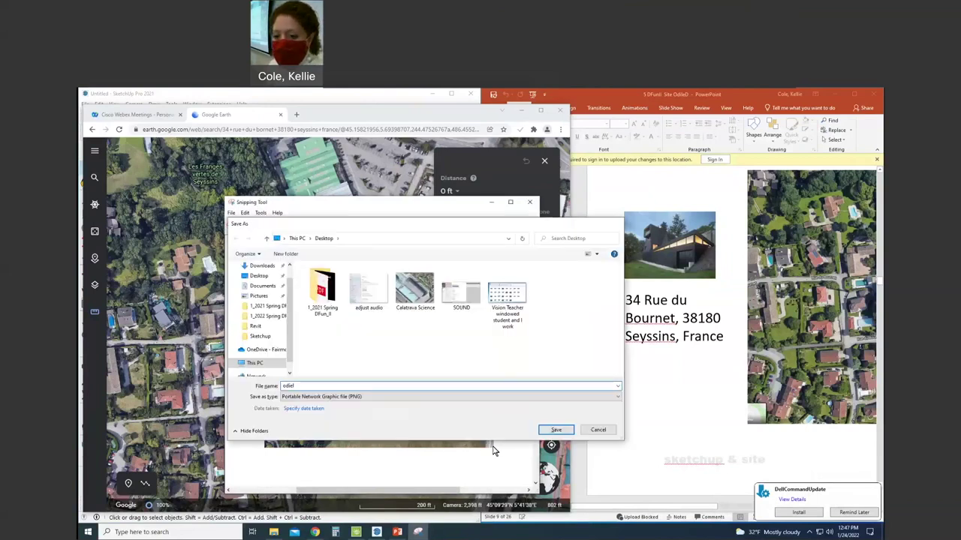
key("Return")
left_click(530, 202)
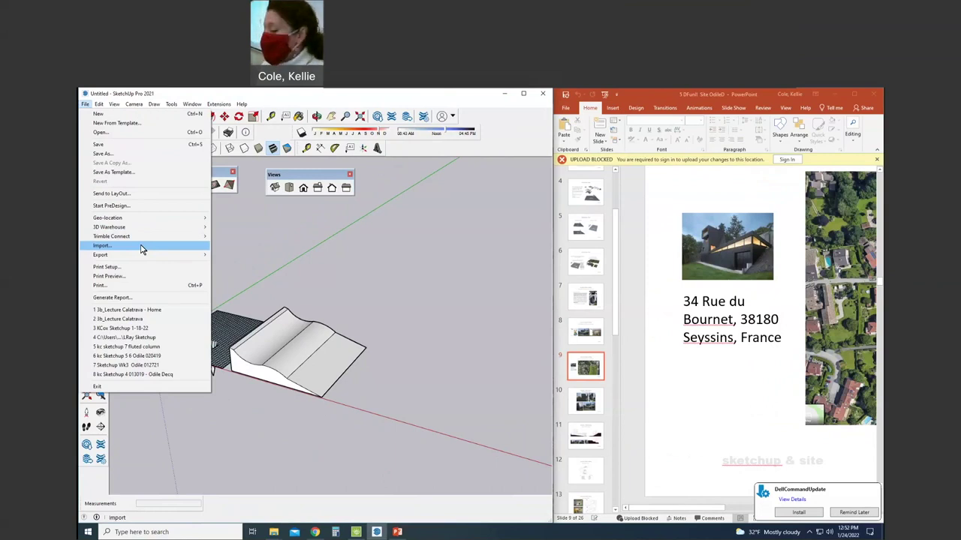
Step: Import odiel as an image and lay it flat on the ground beside the terrain
left_click(143, 249)
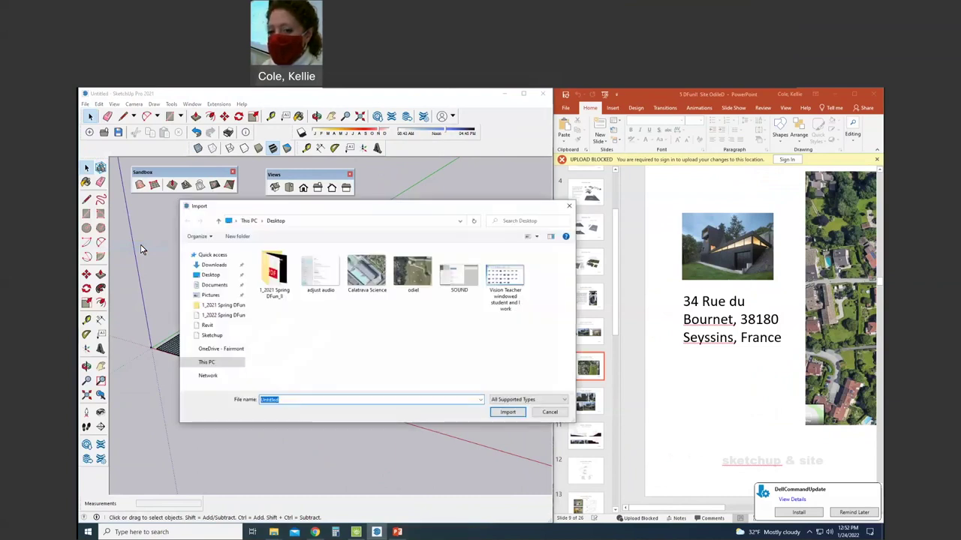
left_click(413, 270)
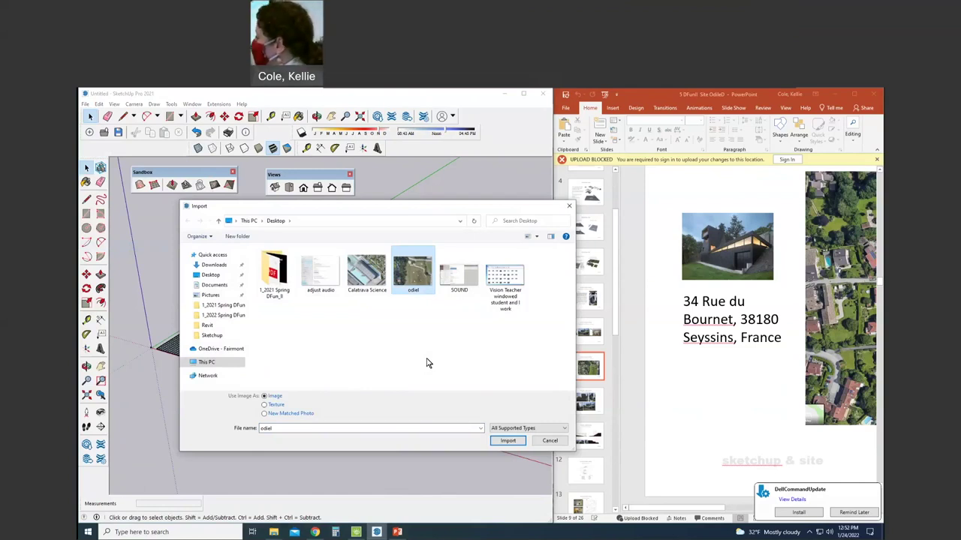
key("Return")
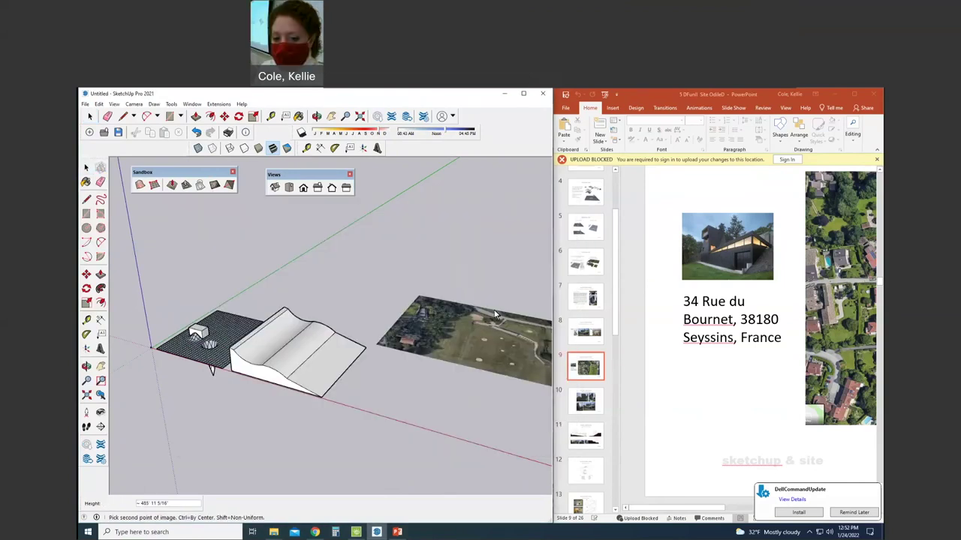
Step: Tape-measure the aerial image's edge corner to corner and enter 400 as its length
middle_click_drag(266, 421, 265, 434)
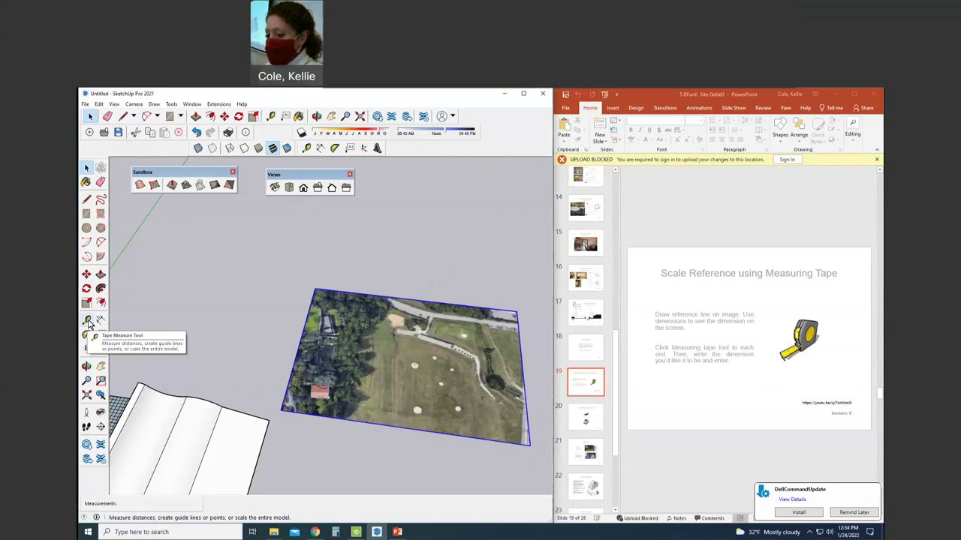
left_click(87, 321)
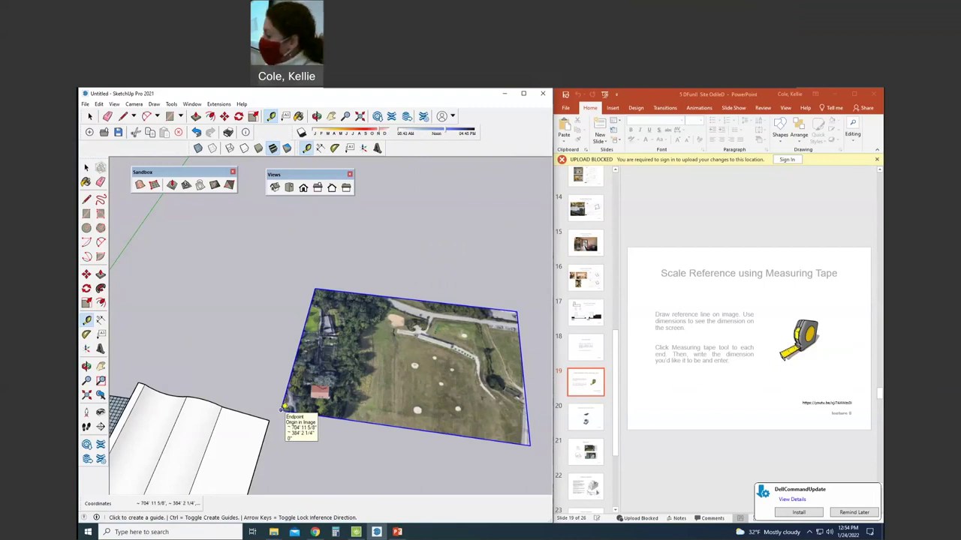
left_click(284, 407)
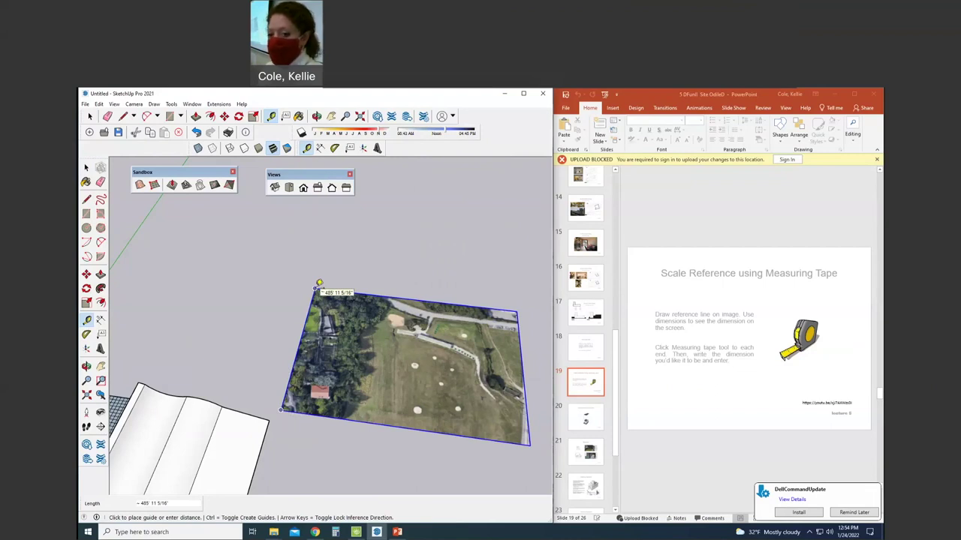
left_click(319, 283)
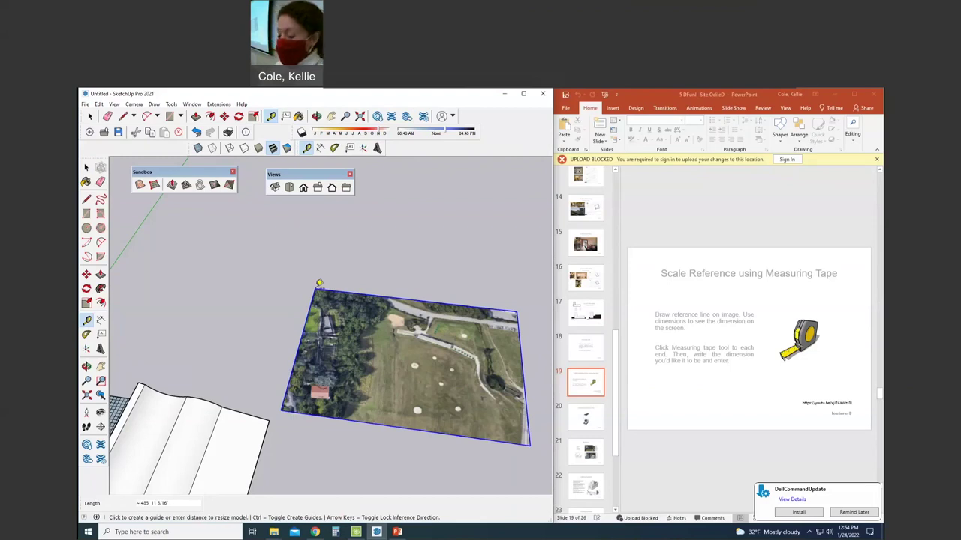
type("400")
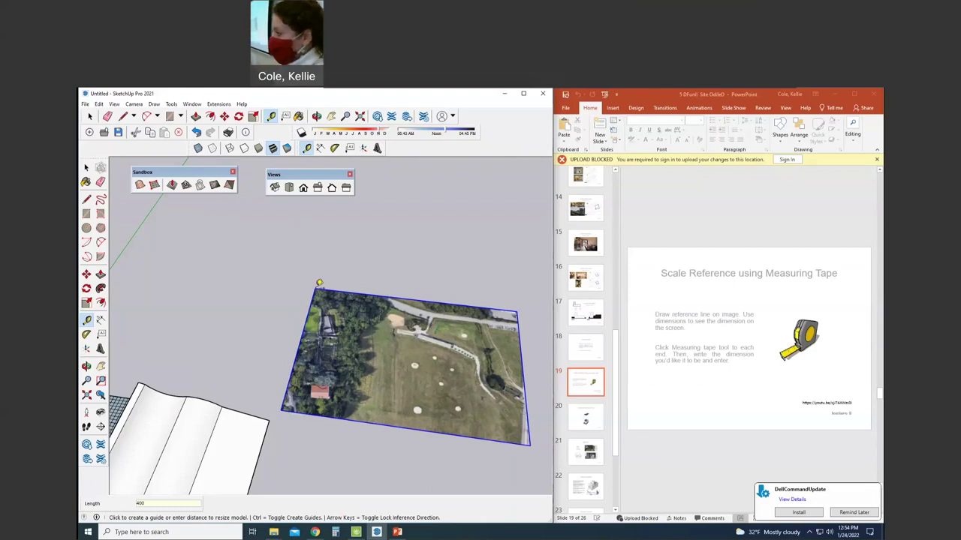
key("Return")
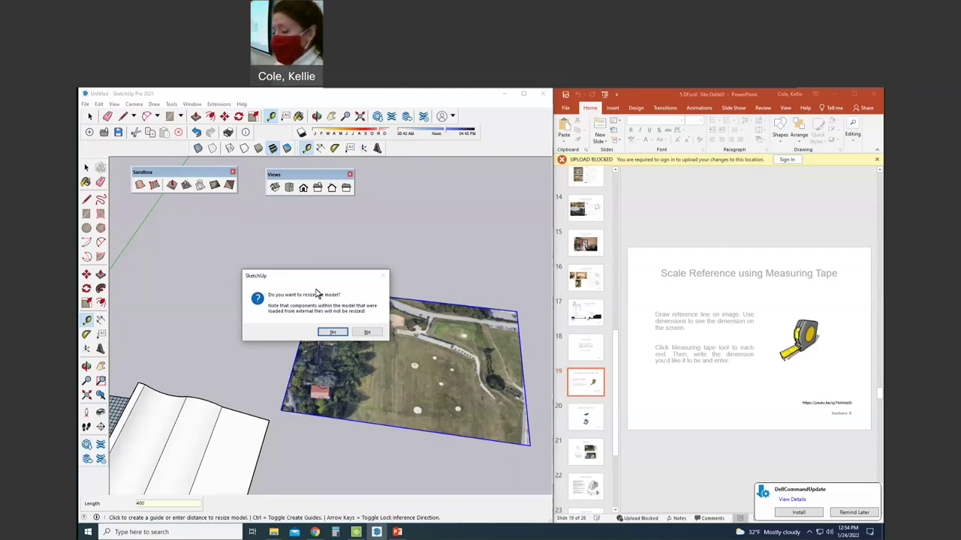
Step: Accept resizing the model, then move the terrain by its corner over the aerial image
left_click(333, 332)
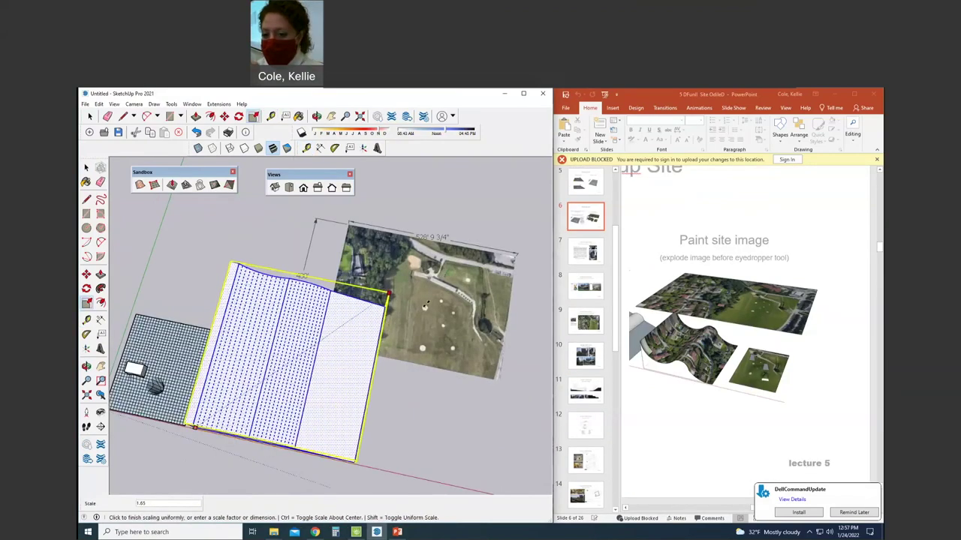
left_click(385, 328)
key("m")
left_click(188, 426)
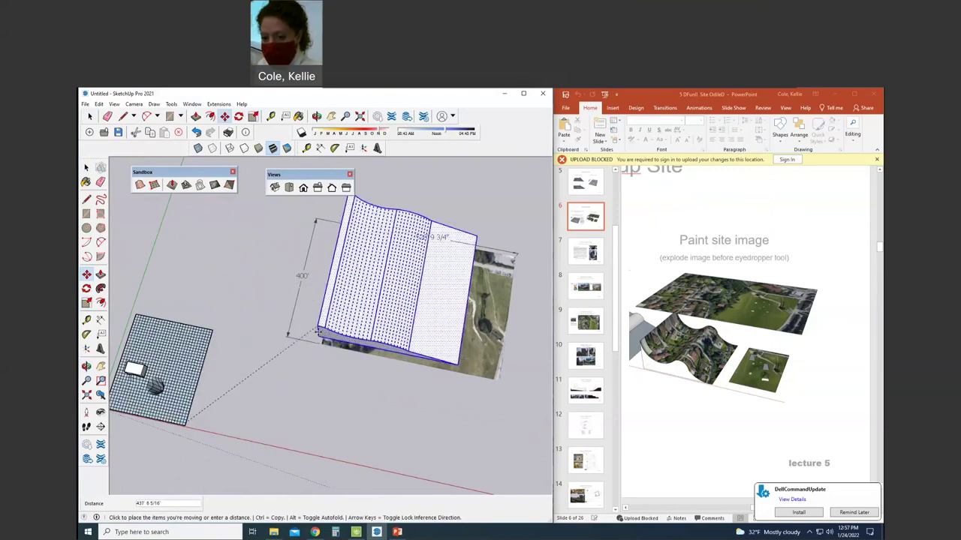
left_click(339, 365)
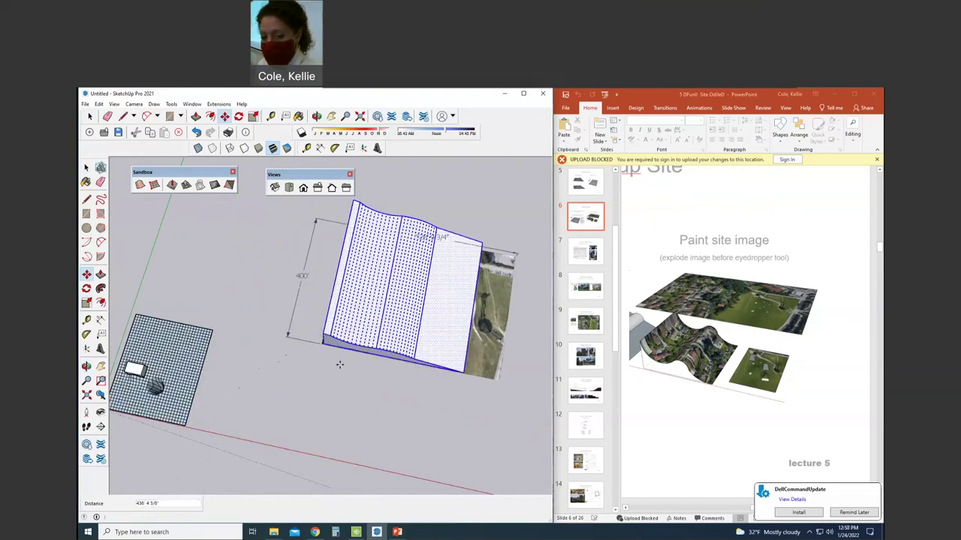
middle_click_drag(403, 353, 265, 257)
Step: Scale the terrain from its corner to 0.94 to fit the image, then deselect it
key("s")
left_click(493, 193)
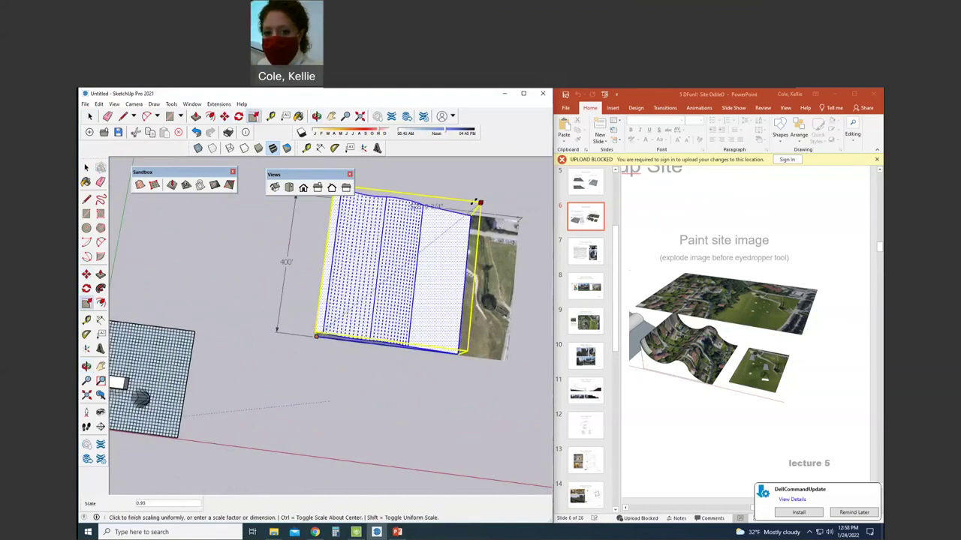
left_click(481, 200)
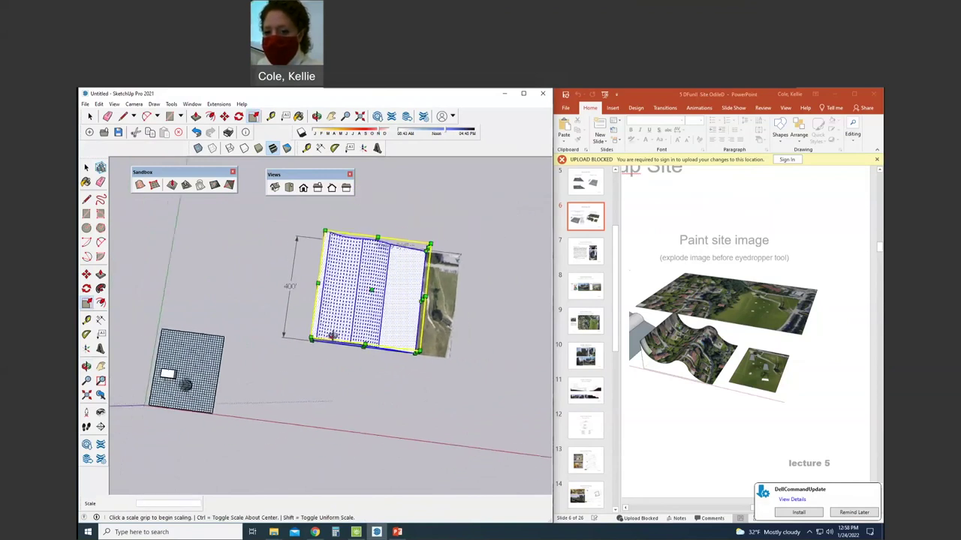
mouse_move(352, 370)
left_mouse_down()
mouse_move(356, 388)
mouse_move(365, 296)
mouse_move(331, 471)
left_mouse_up()
key("s")
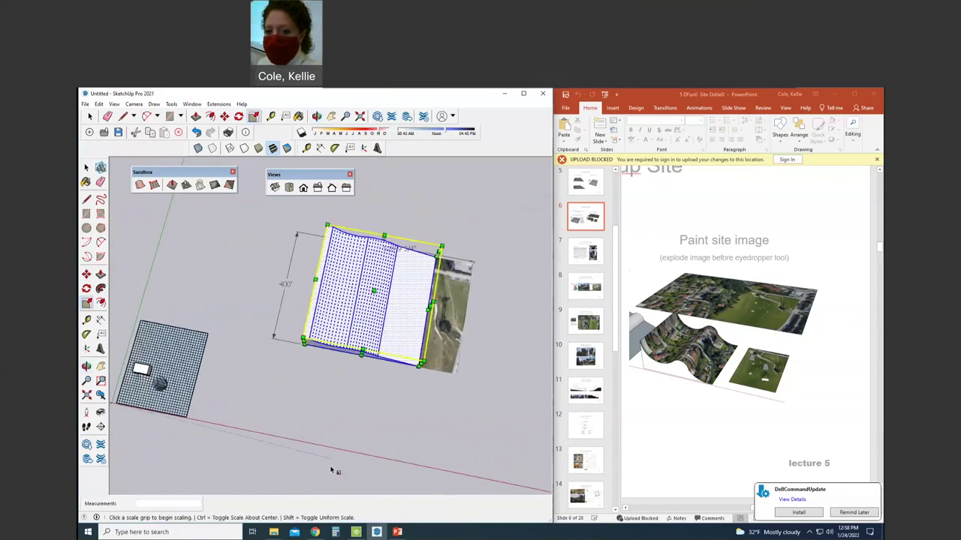
key("space")
left_click(315, 431)
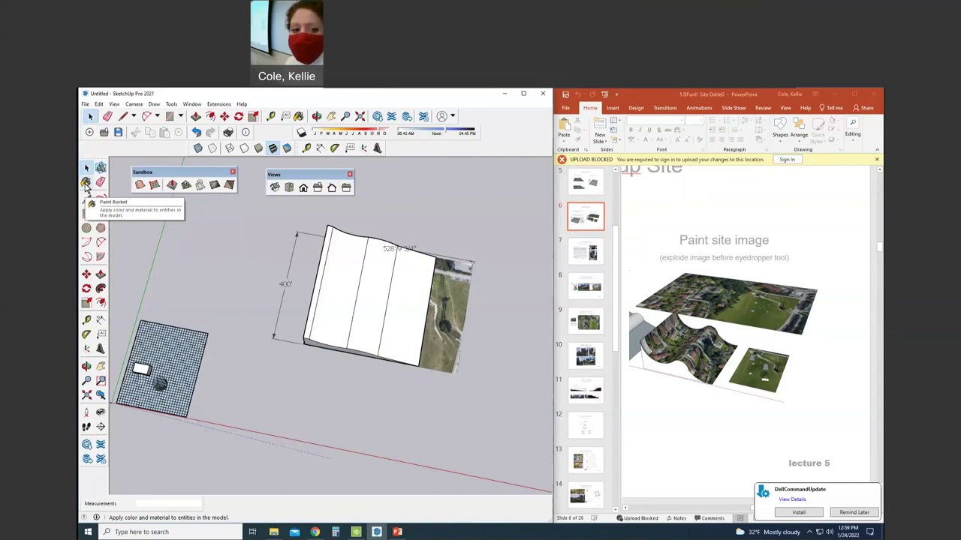
Step: Open the materials tray, select the aerial site image, and orbit to view the terrain profile
left_click(86, 185)
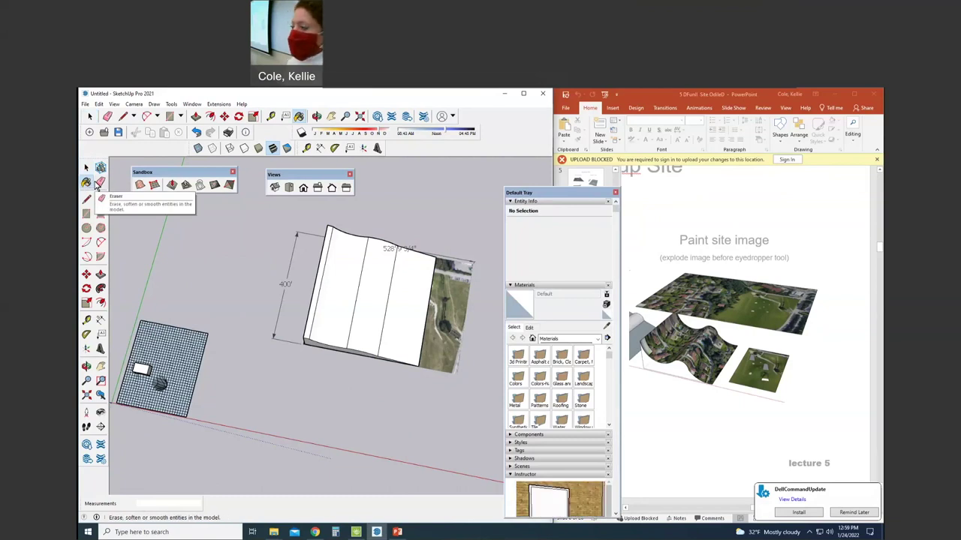
mouse_move(568, 198)
left_mouse_down()
mouse_move(563, 148)
mouse_move(561, 158)
left_mouse_up()
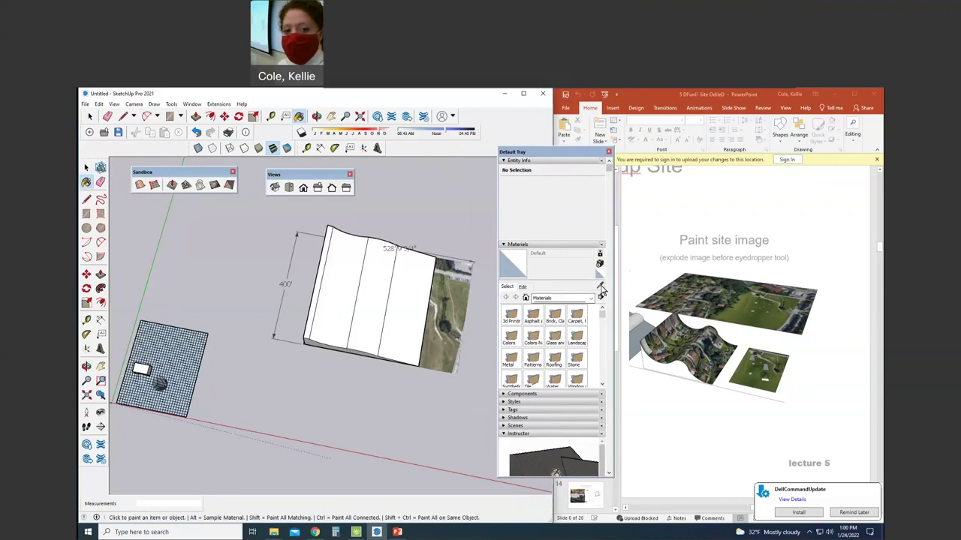
key("space")
scroll(449, 294, "up", 3)
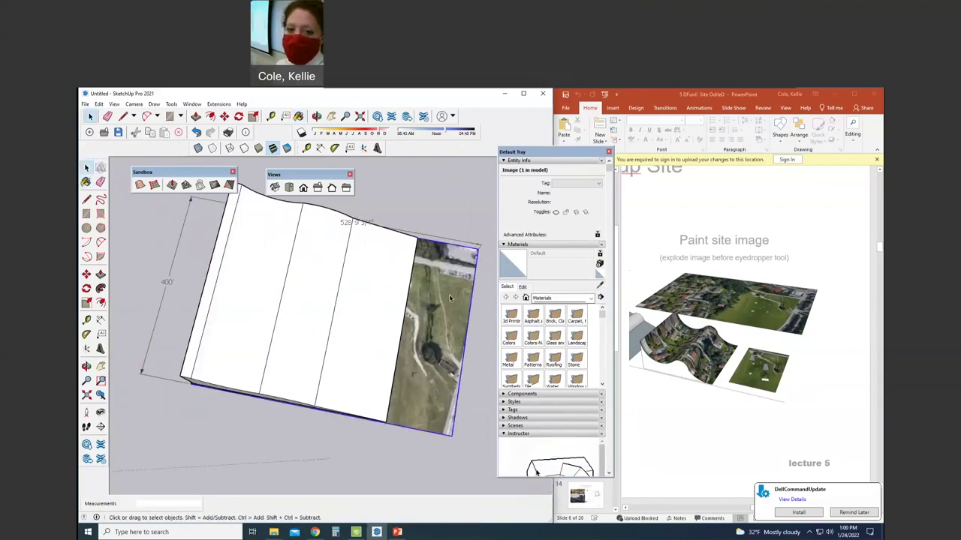
left_click(449, 294)
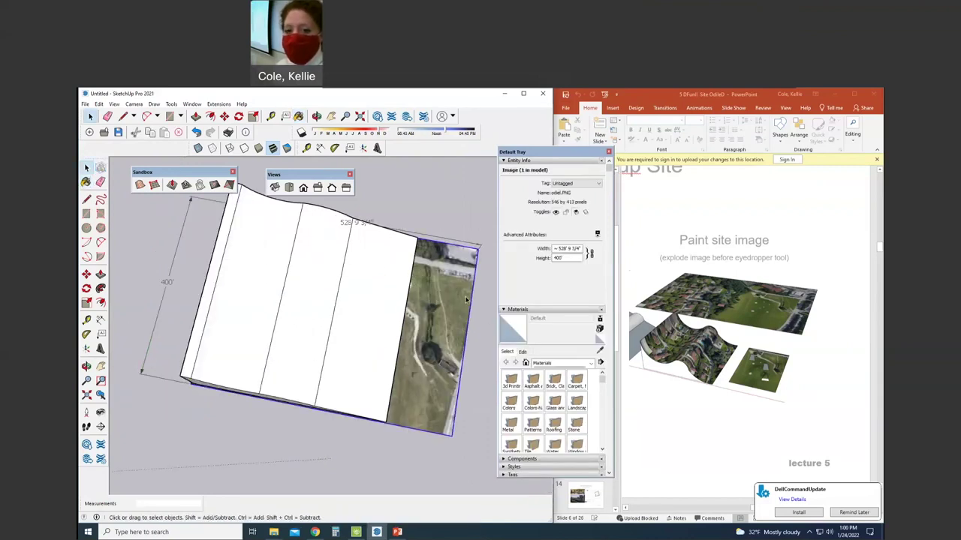
left_click(86, 182)
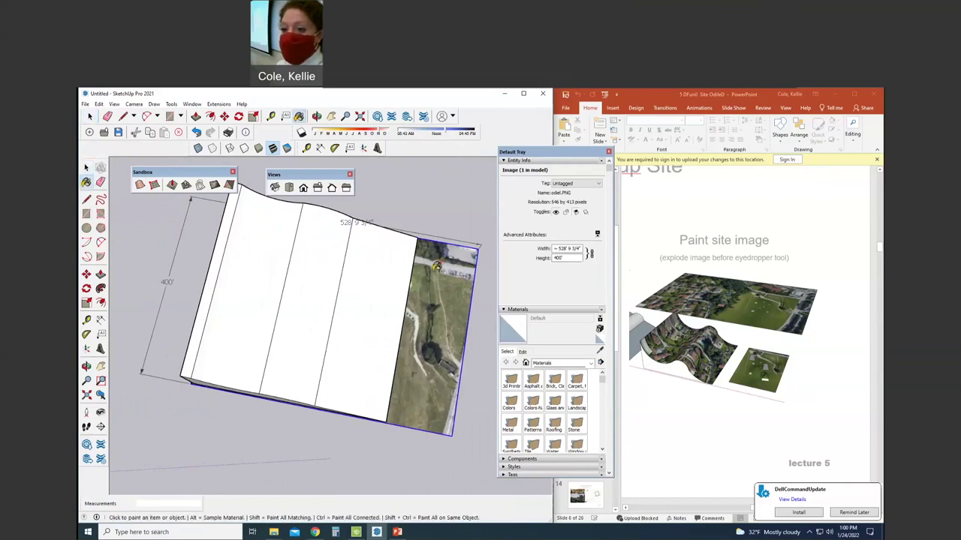
key("alt")
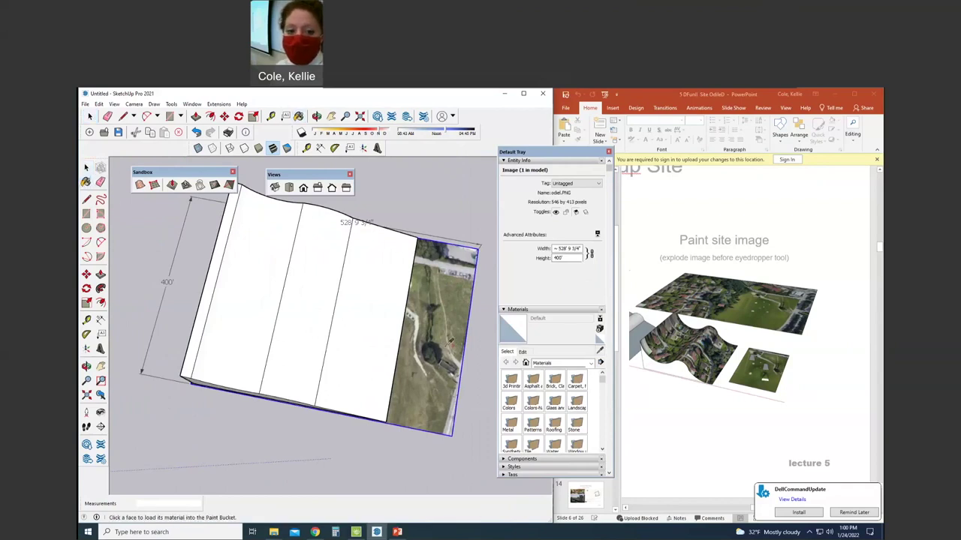
key("space")
mouse_move(449, 327)
middle_mouse_down()
mouse_move(440, 253)
mouse_move(453, 373)
mouse_move(443, 366)
middle_mouse_up()
Step: Explode the site image into plain geometry and clear the selection
right_click(443, 366)
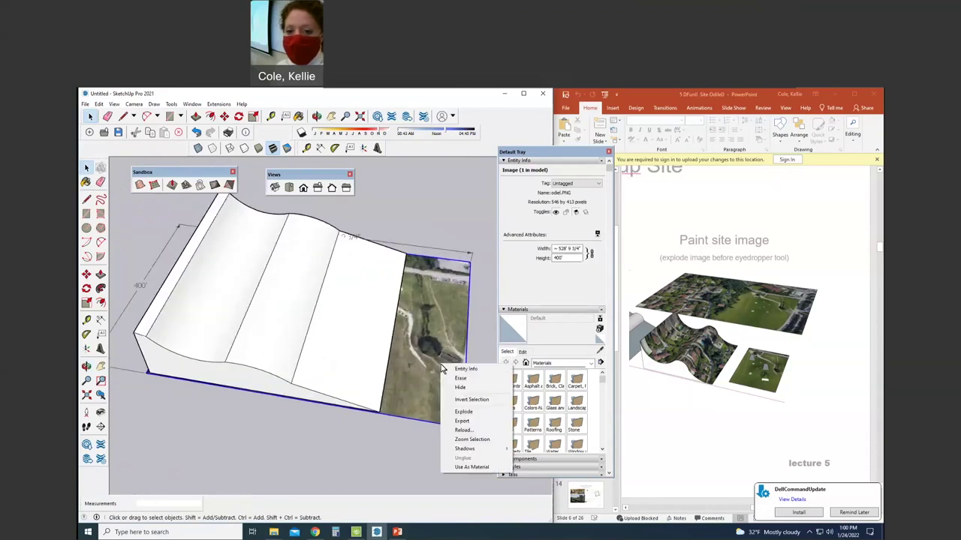
left_click(463, 412)
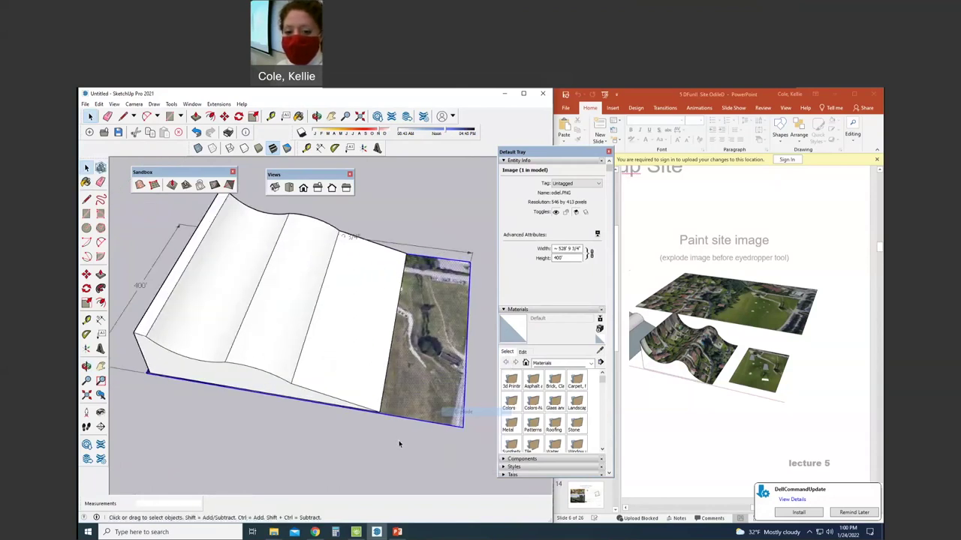
left_click(424, 442)
scroll(425, 448, "down", 3)
Step: Sample the image's material with Paint Bucket and paint the four white terrain faces
key("b")
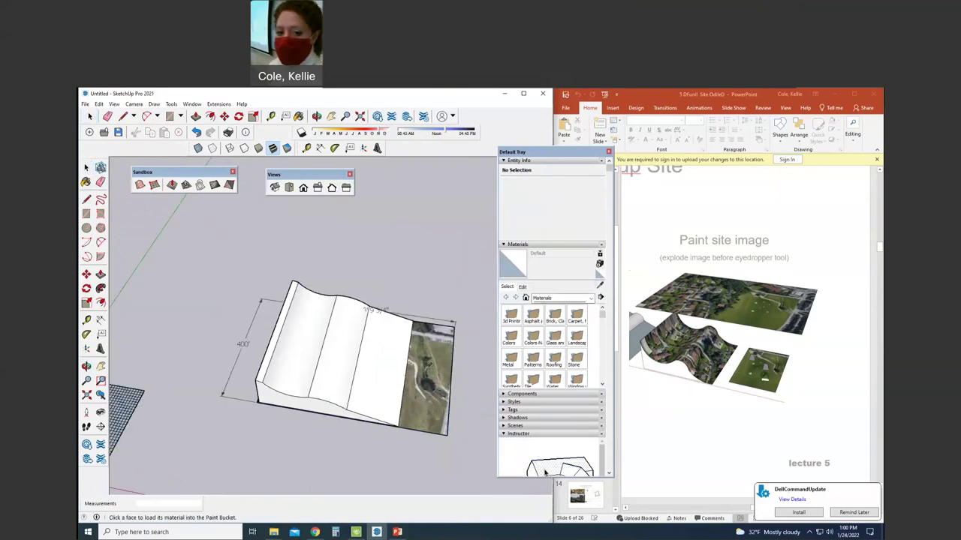
left_click(434, 368, "alt")
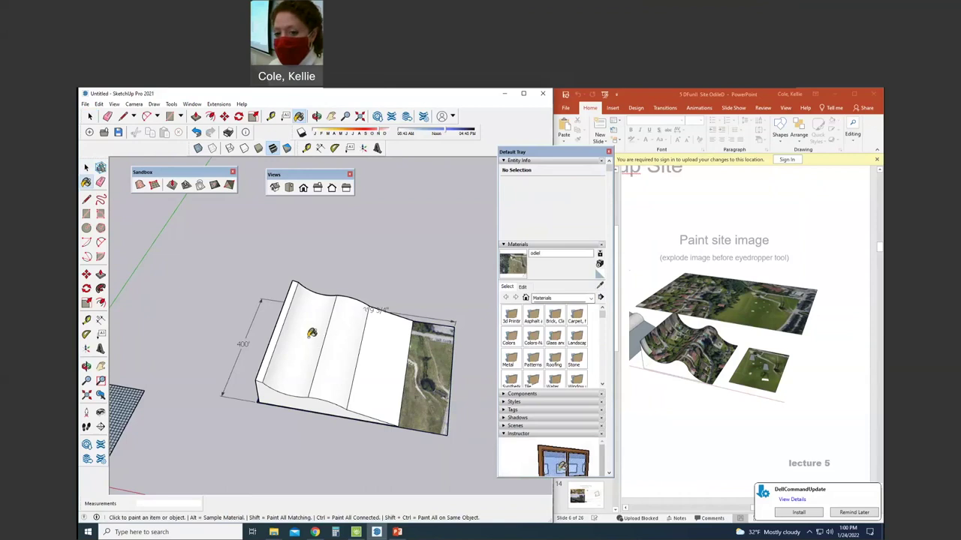
left_click(309, 335)
left_click(279, 330)
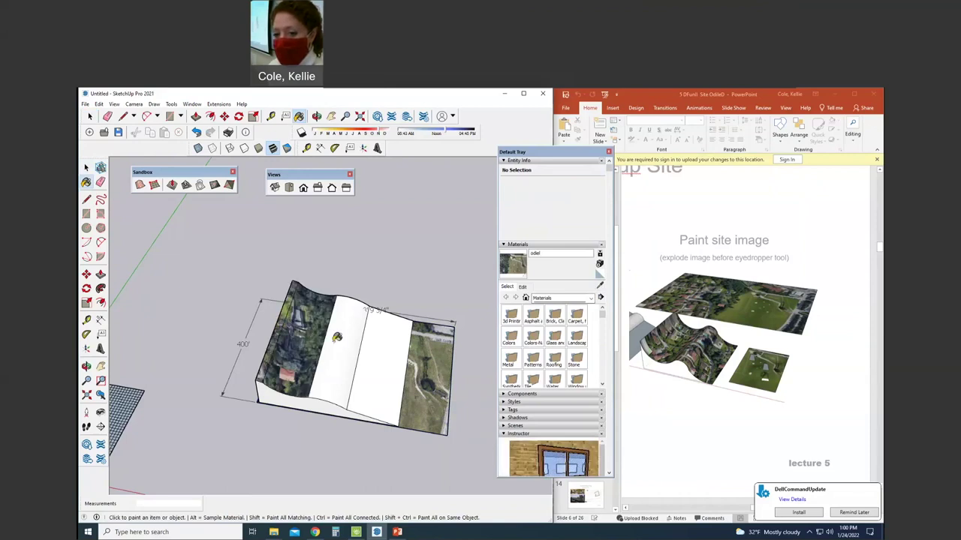
left_click(338, 338)
left_click(383, 343)
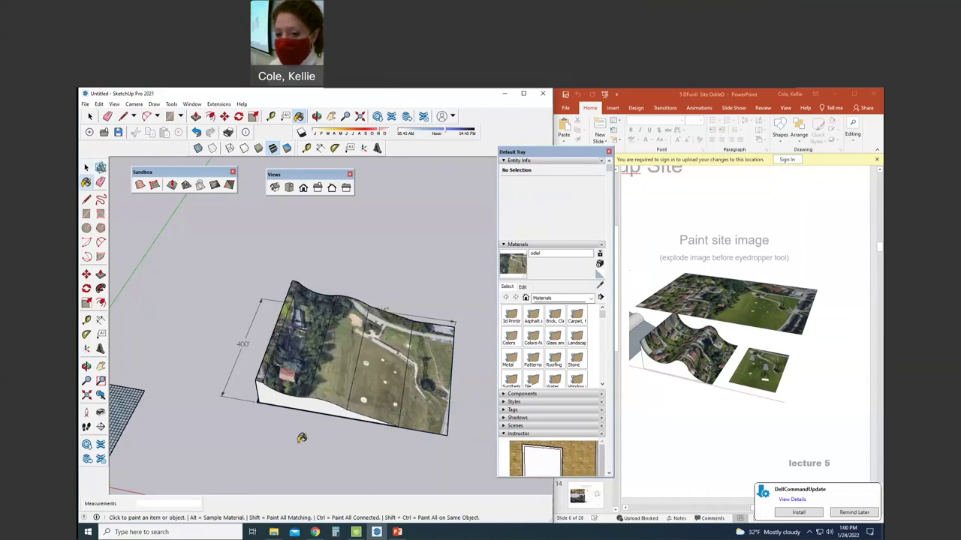
key("space")
middle_click_drag(306, 447, 298, 429)
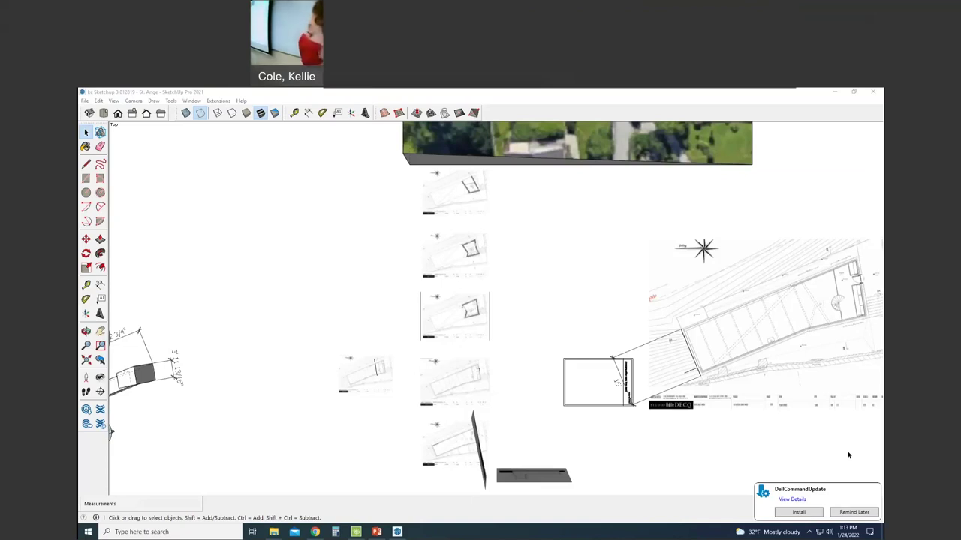
Step: Zoom onto the Saint-Ange site plan and snap SketchUp to the right half beside Google Earth
scroll(488, 397, "up", 5)
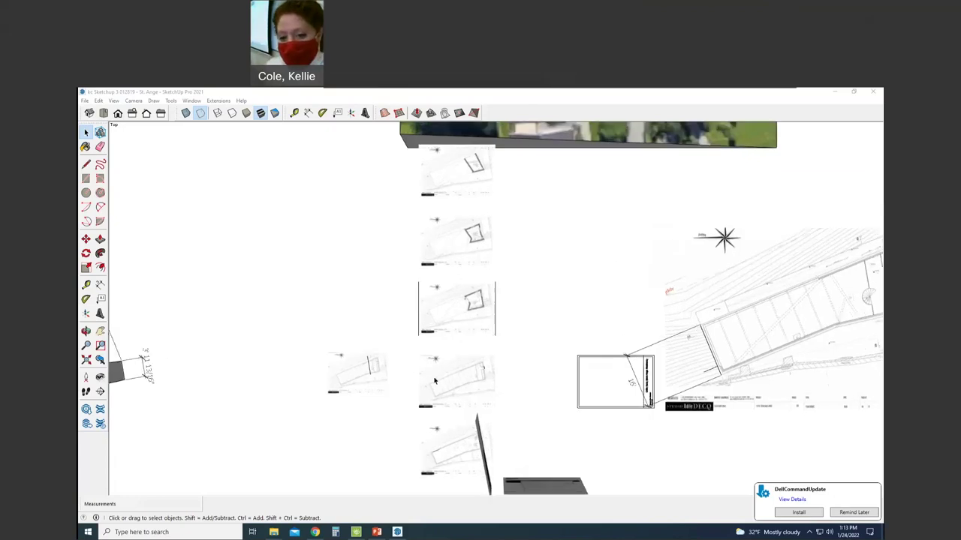
scroll(411, 369, "up", 3)
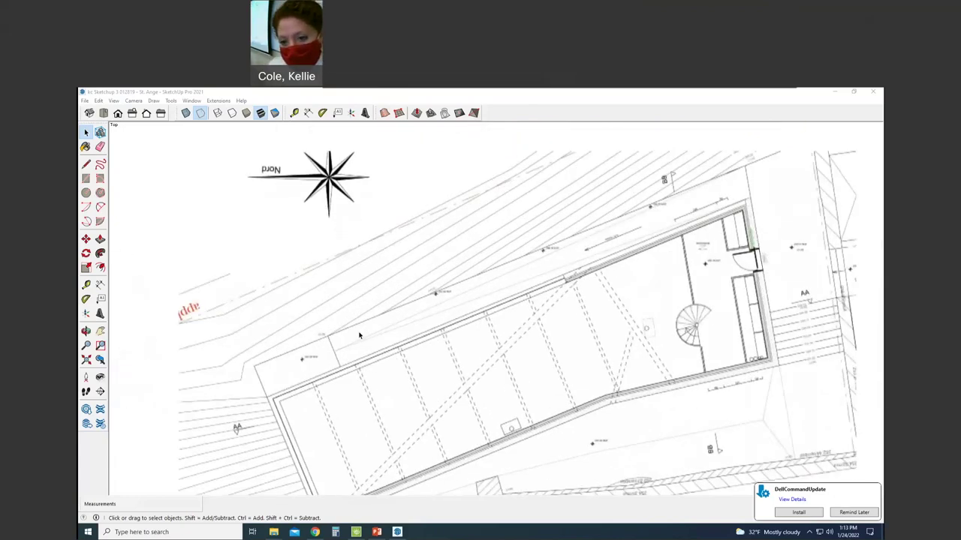
scroll(361, 338, "down", 2)
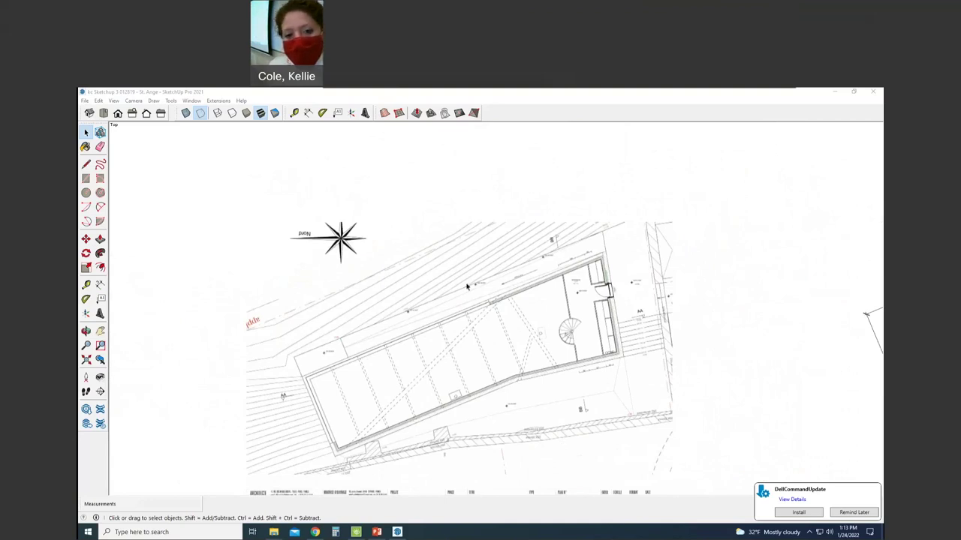
key("super+Right")
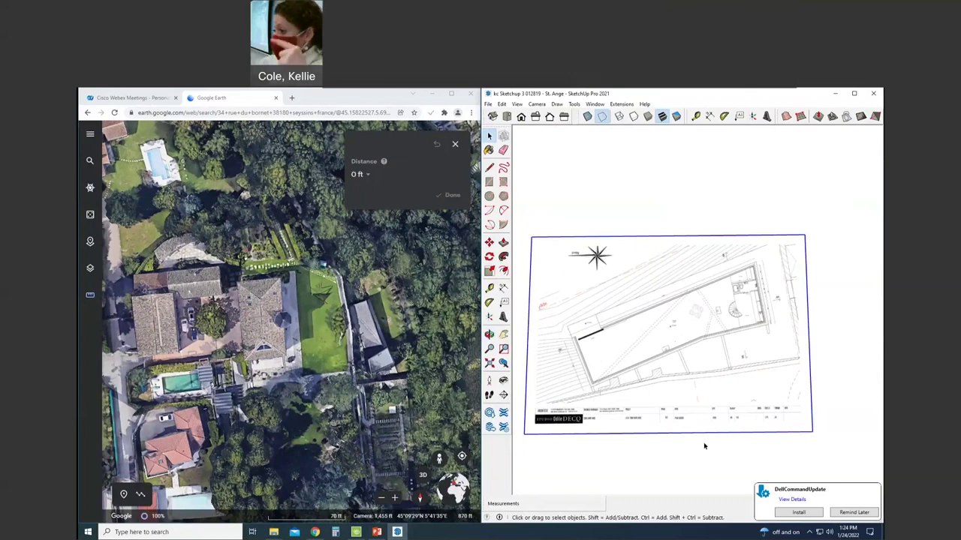
Step: Draw a line from the end wall's upper corner to its lower corner on the site plan
key("l")
scroll(578, 336, "up", 3)
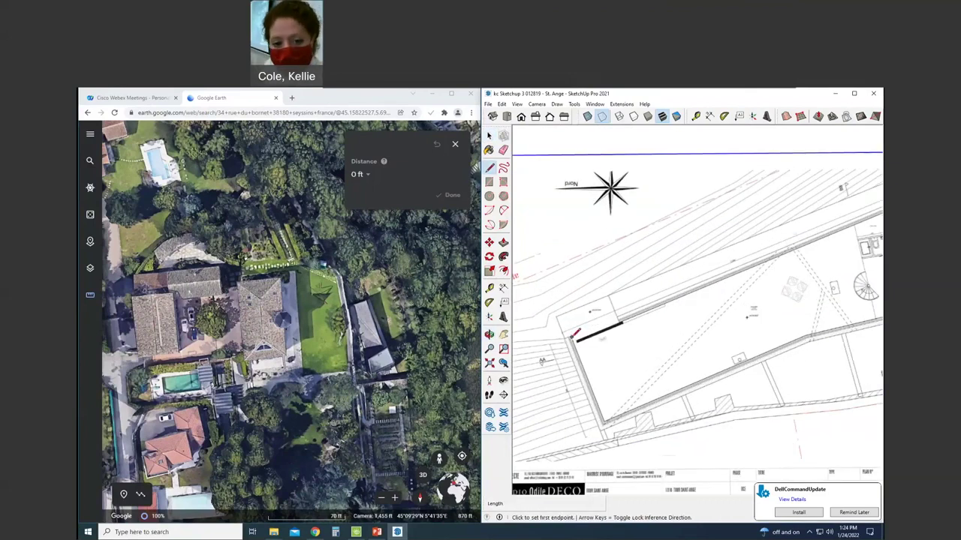
left_click(566, 339)
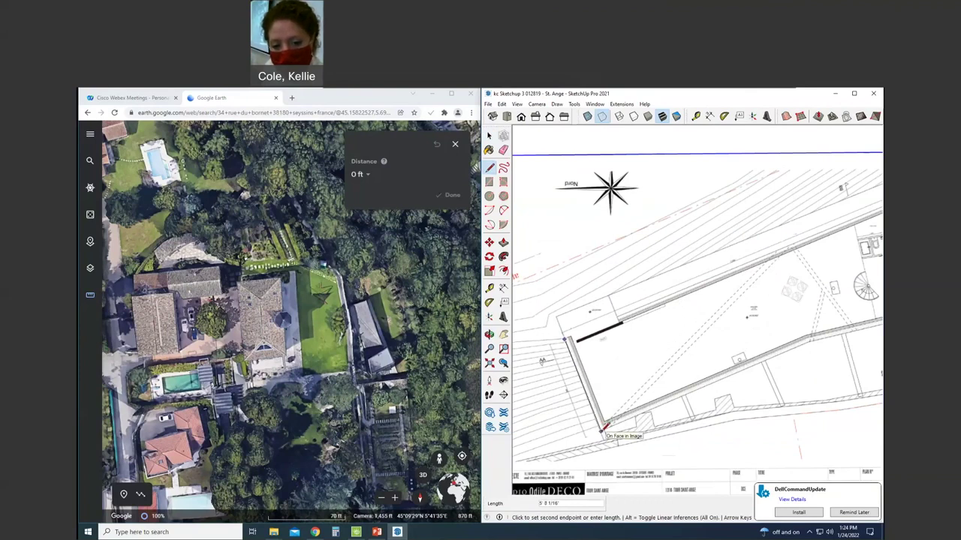
left_click(601, 429)
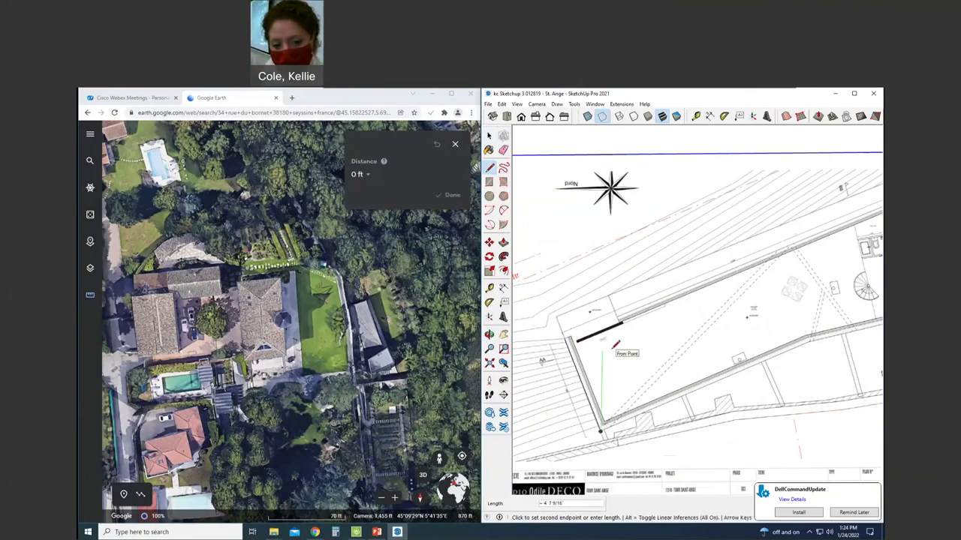
key("space")
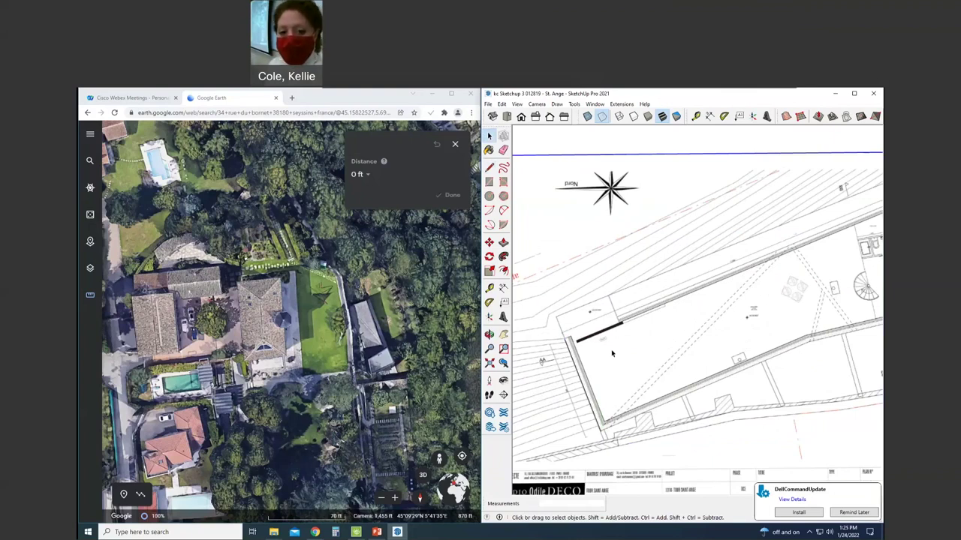
scroll(612, 353, "up", 1)
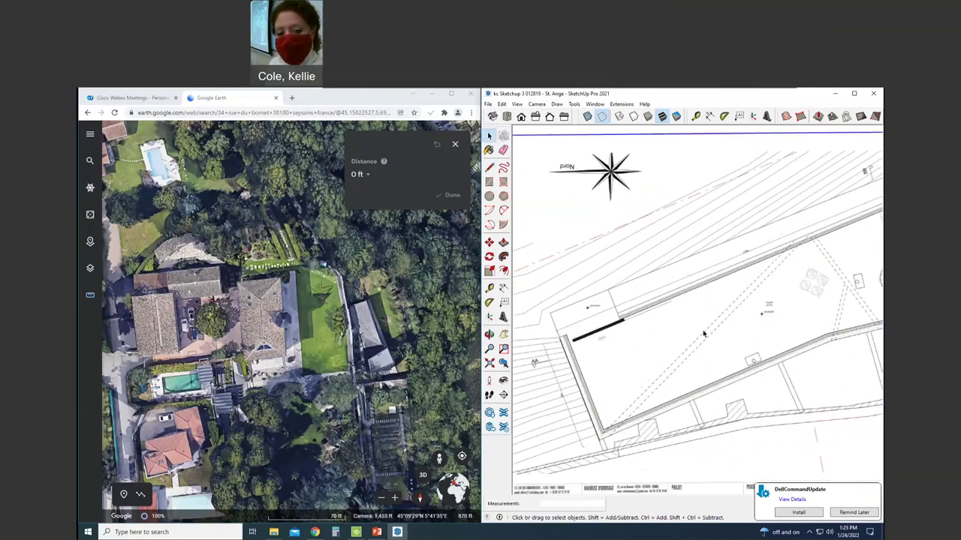
left_click(502, 289)
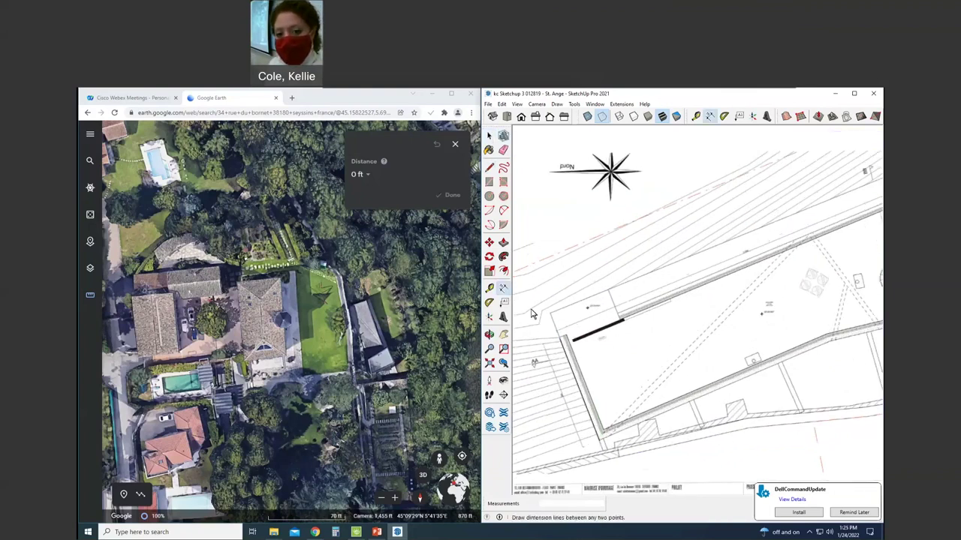
Step: Dimension the traced end-wall edge, placing the dimension to the left of the wall
left_click(560, 339)
left_click(601, 441)
scroll(601, 441, "down", 2)
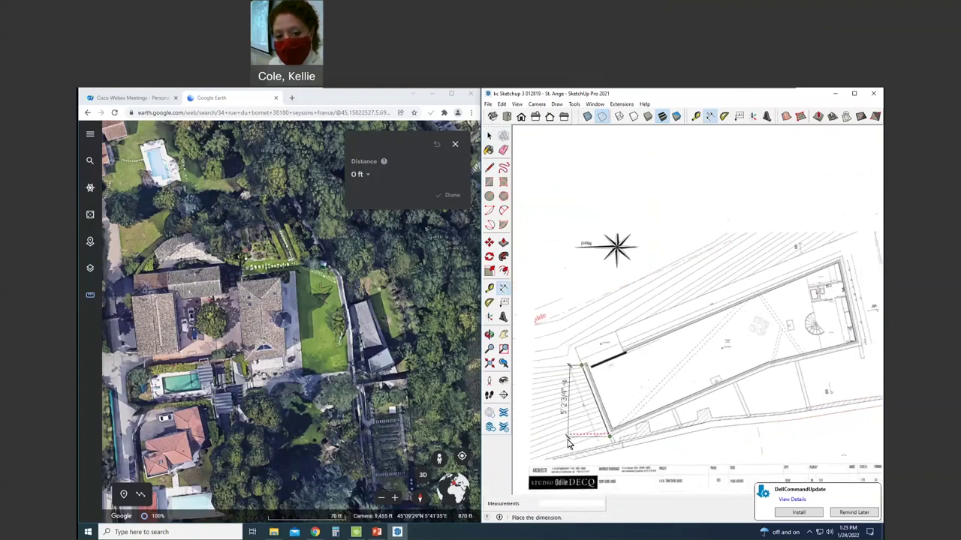
scroll(620, 420, "down", 1)
left_click(533, 455)
key("space")
scroll(523, 439, "up", 3)
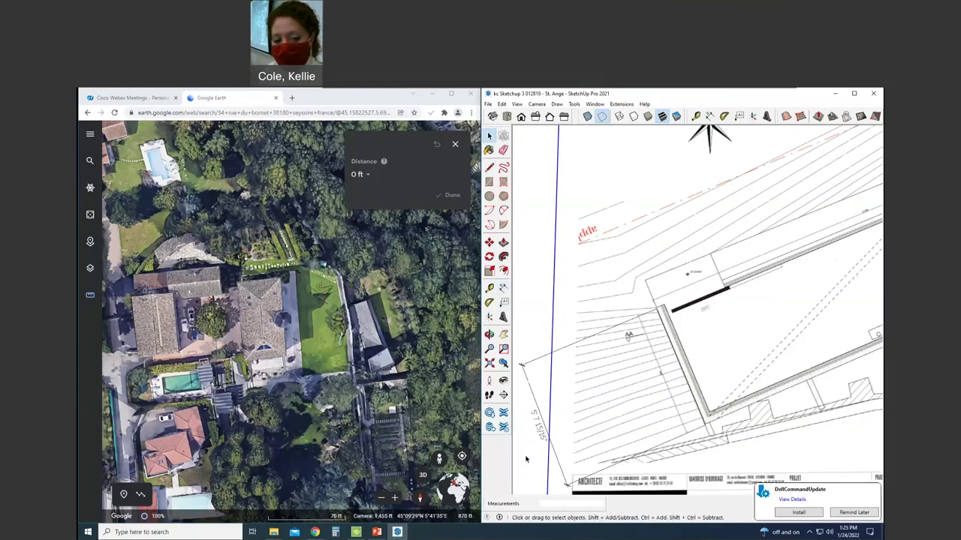
scroll(622, 369, "down", 2)
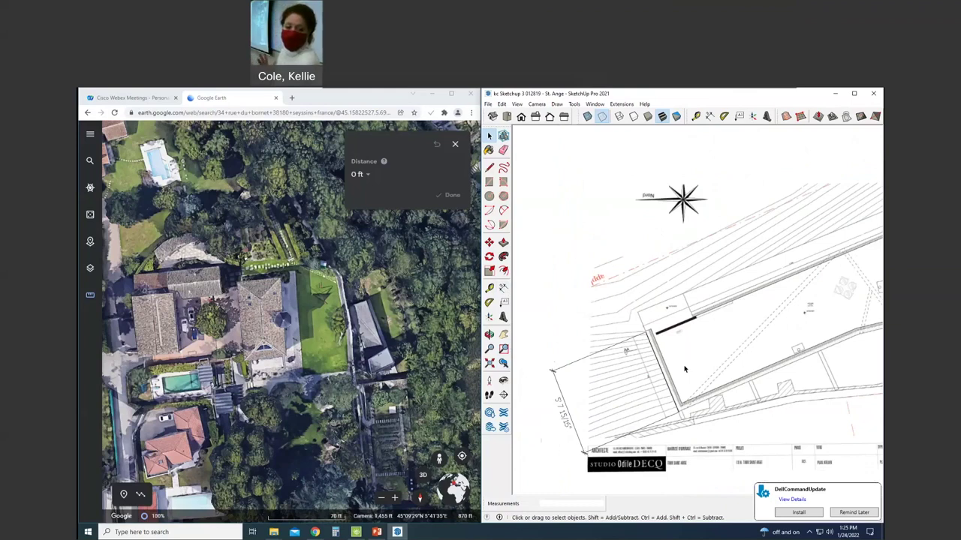
Step: Tape-measure the traced end-wall edge between its endpoints and enter 30 as its length
key("shift+z")
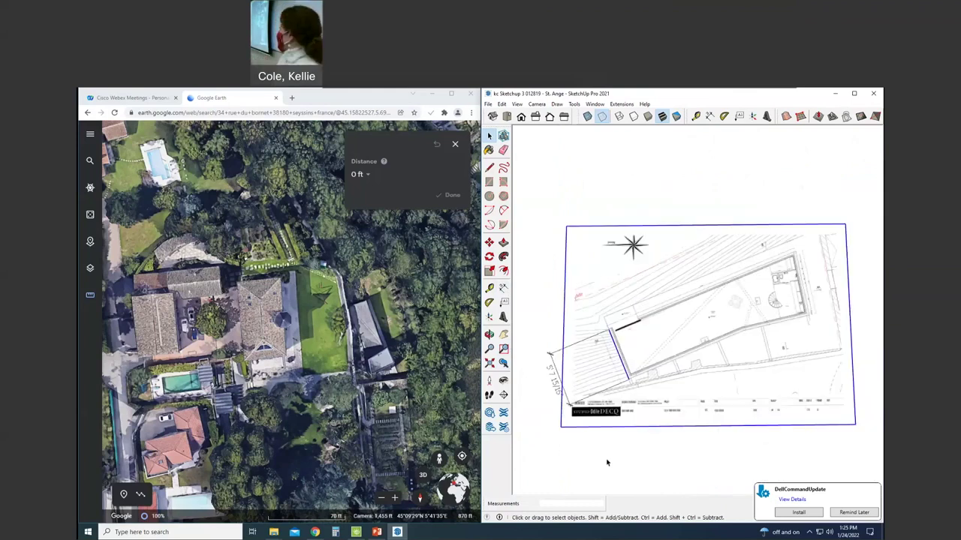
left_click(489, 290)
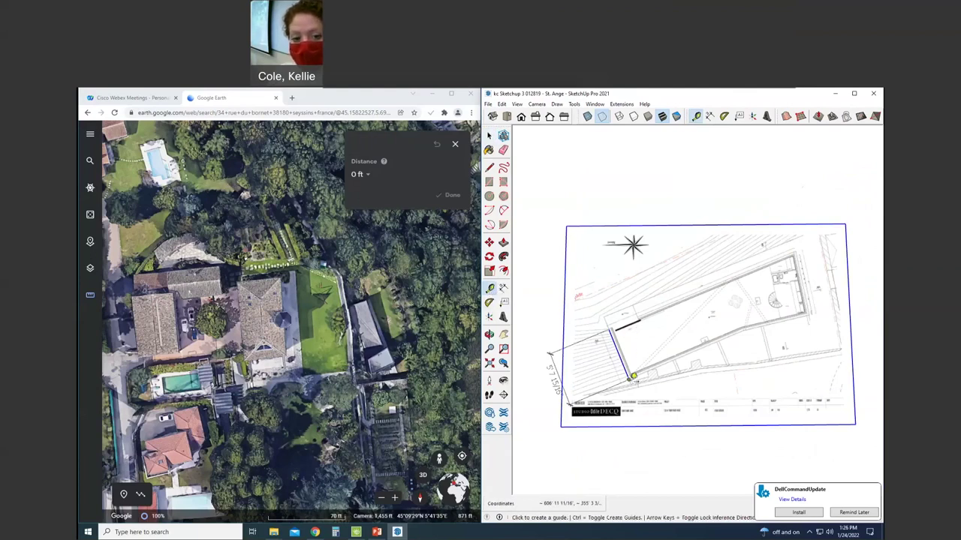
left_click(633, 376)
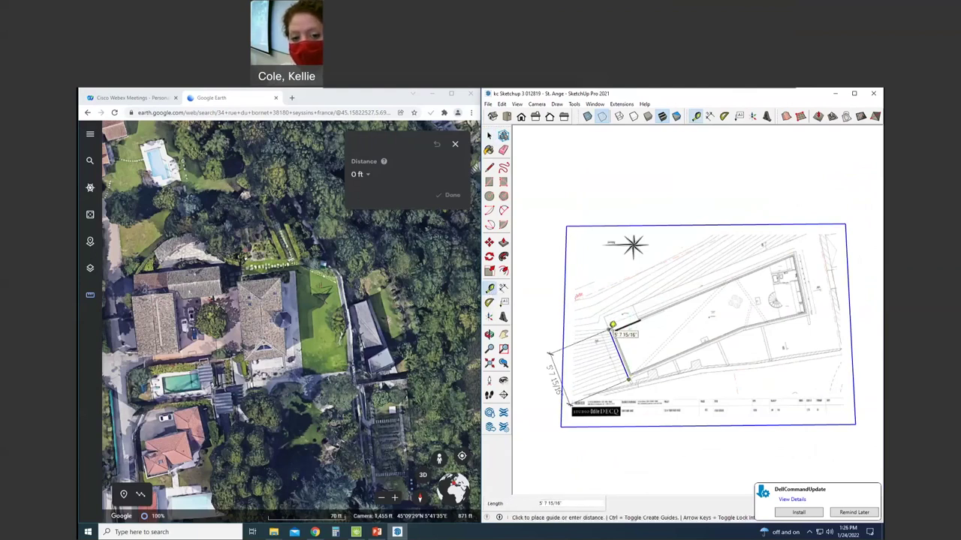
left_click(613, 325)
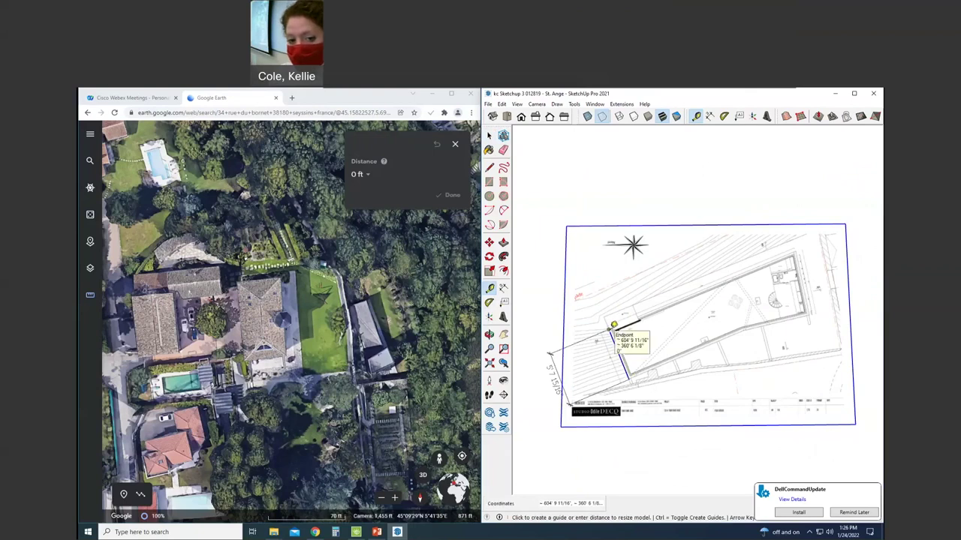
type("30")
key("Return")
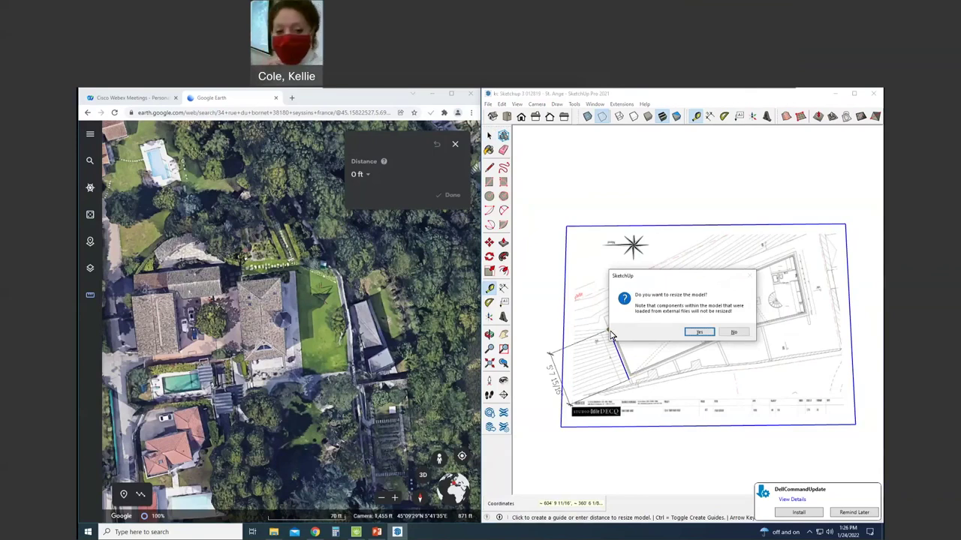
Step: Accept resizing the whole model, then zoom back to the rescaled site plan and clear the selection
left_click(697, 334)
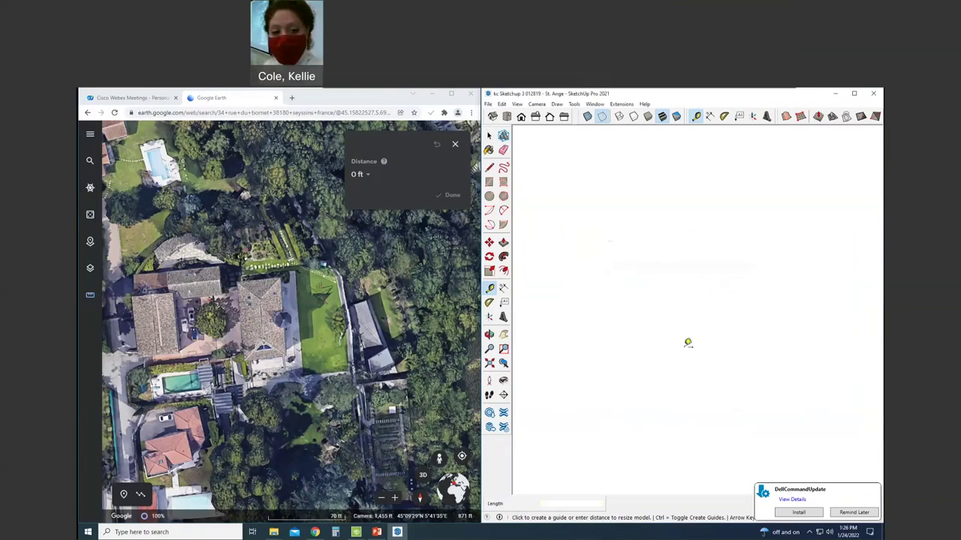
scroll(676, 381, "down", 5)
key("space")
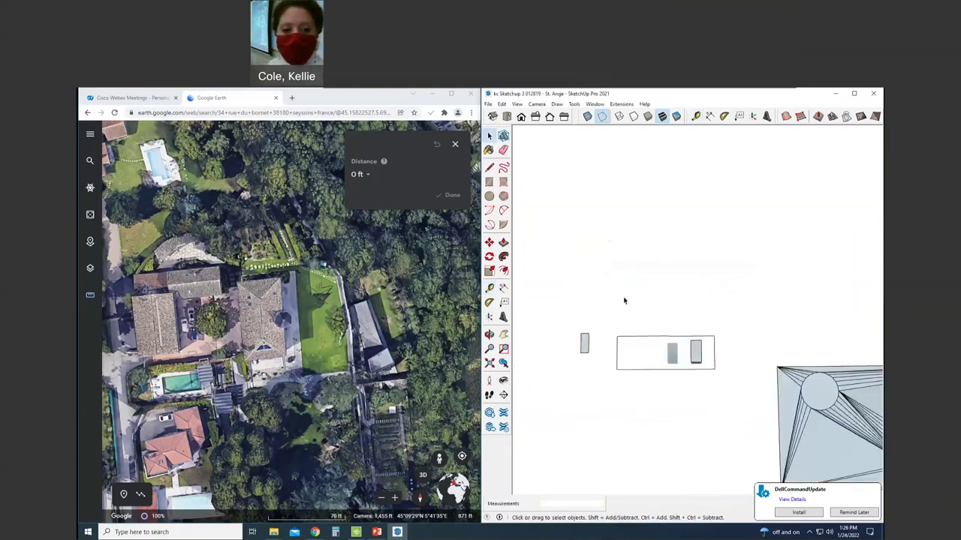
scroll(691, 355, "down", 2)
scroll(582, 353, "down", 2)
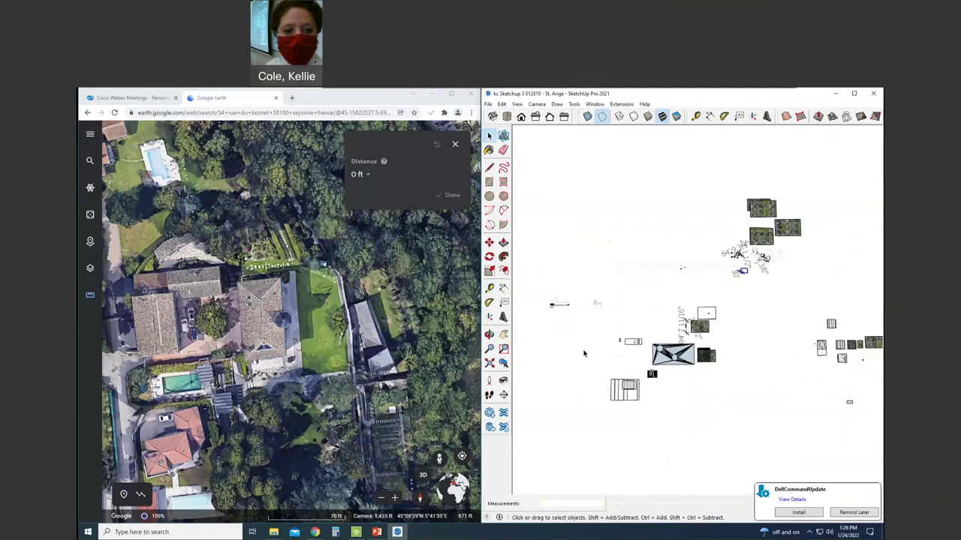
scroll(740, 270, "up", 8)
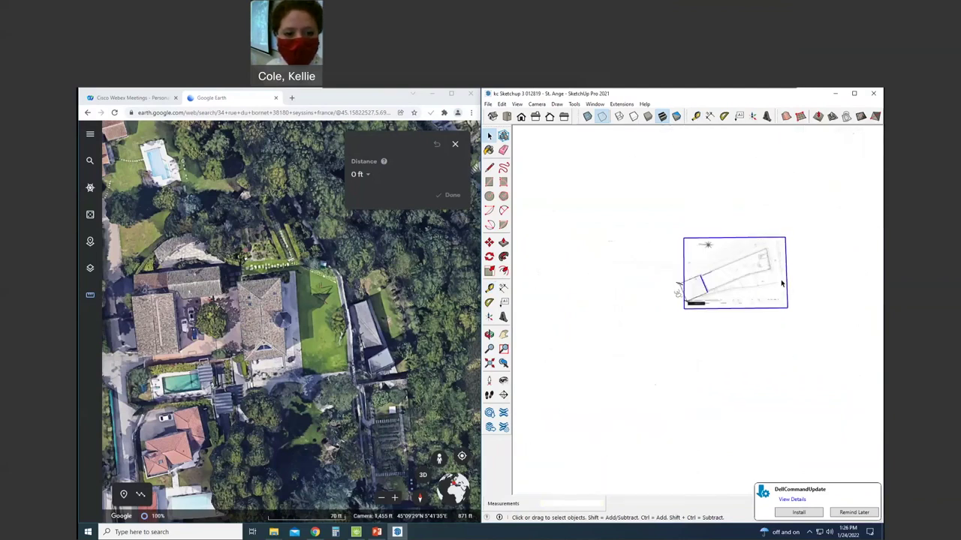
scroll(761, 270, "up", 2)
left_click(553, 435)
scroll(570, 349, "down", 1)
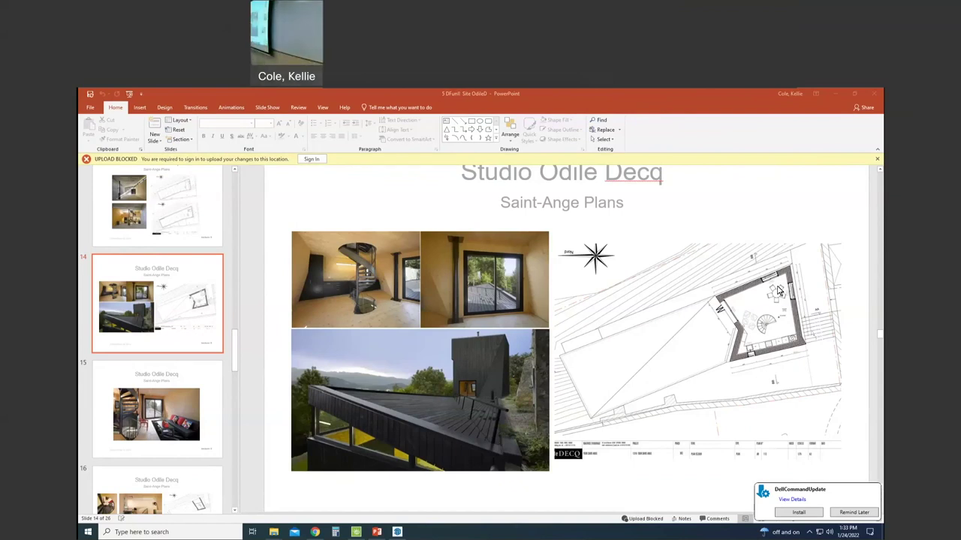
scroll(778, 290, "down", 2)
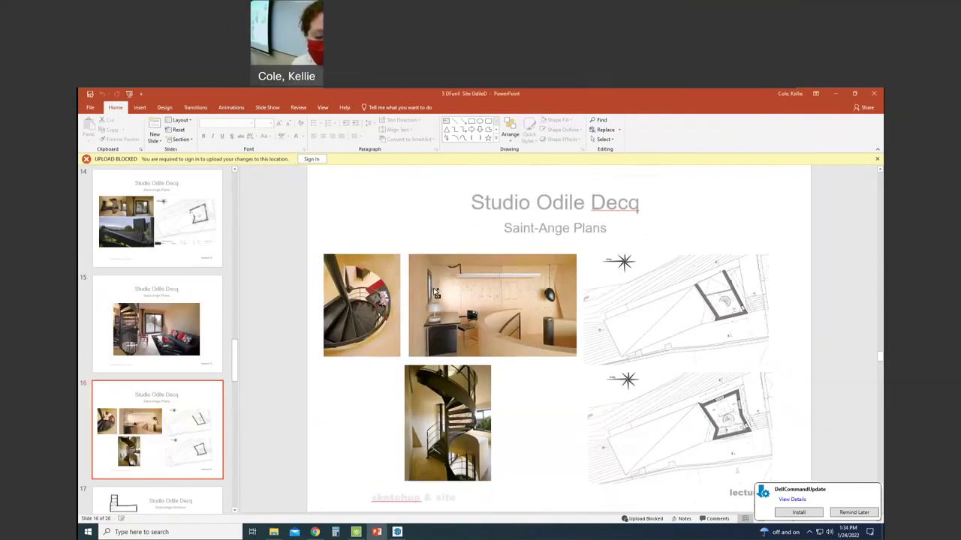
scroll(780, 426, "up", 4, "ctrl")
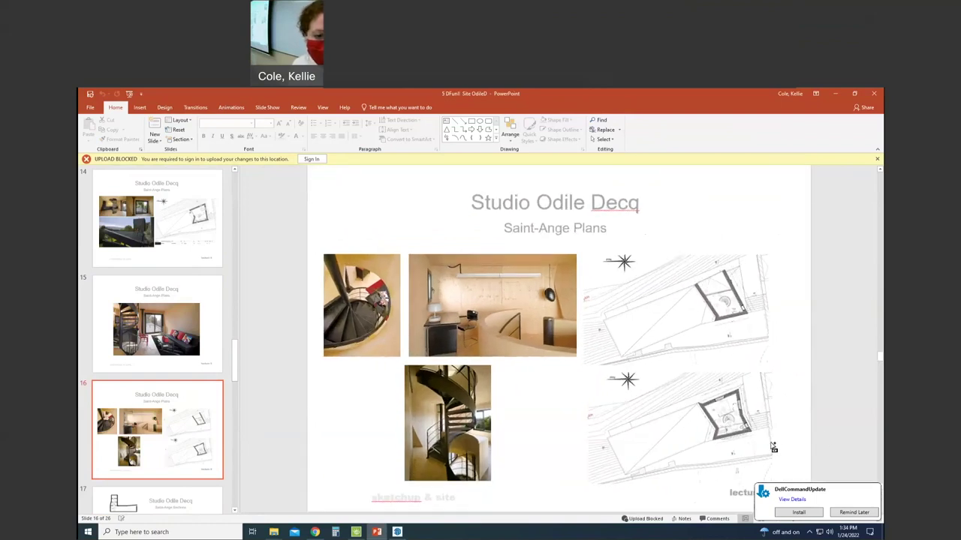
scroll(784, 409, "up", 3)
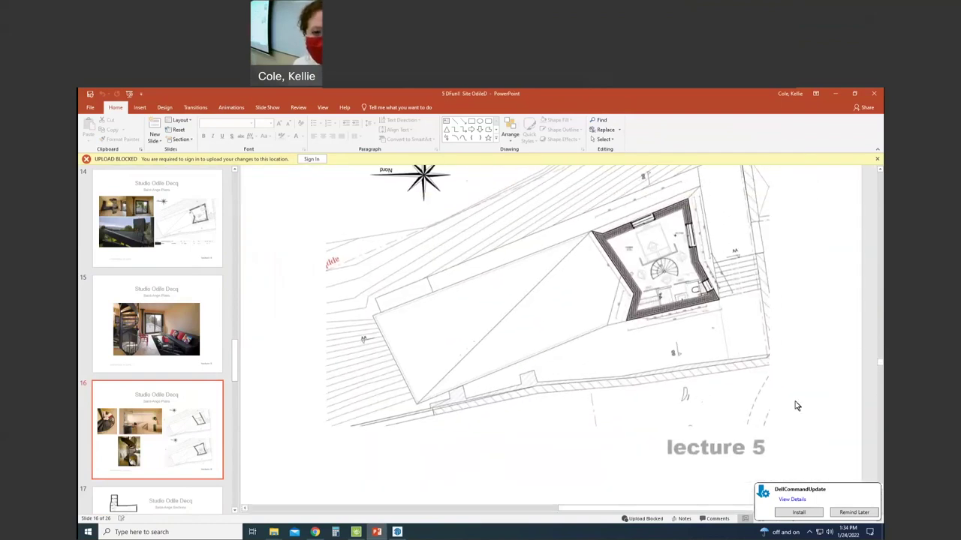
scroll(797, 406, "up", 1)
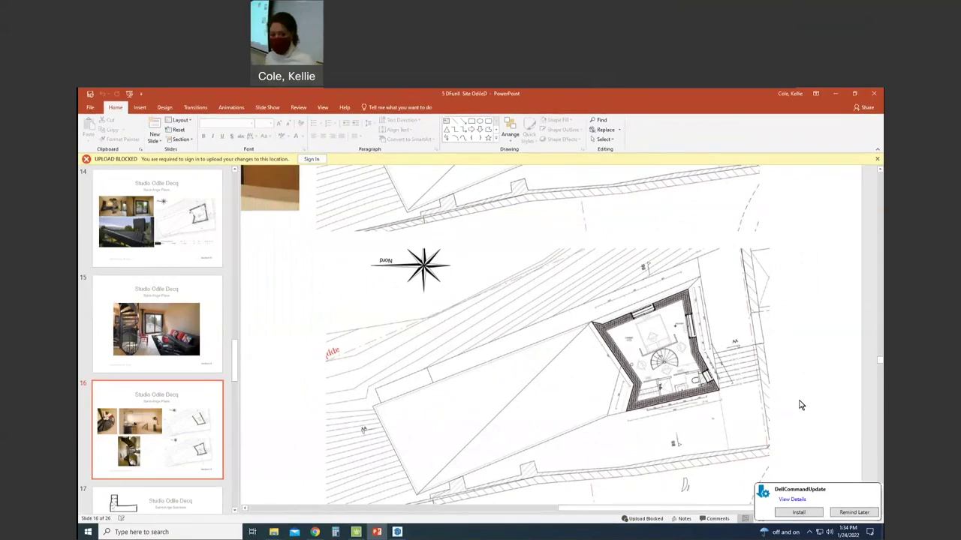
scroll(788, 398, "down", 3, "ctrl")
scroll(788, 397, "down", 2, "ctrl")
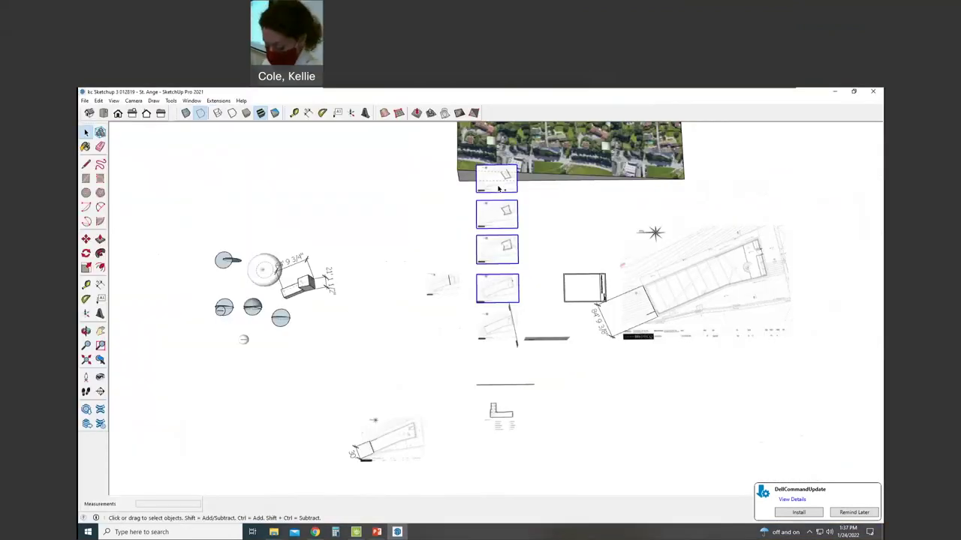
Step: Paste the four plan images and place them left of the column
key("m")
left_click(475, 303)
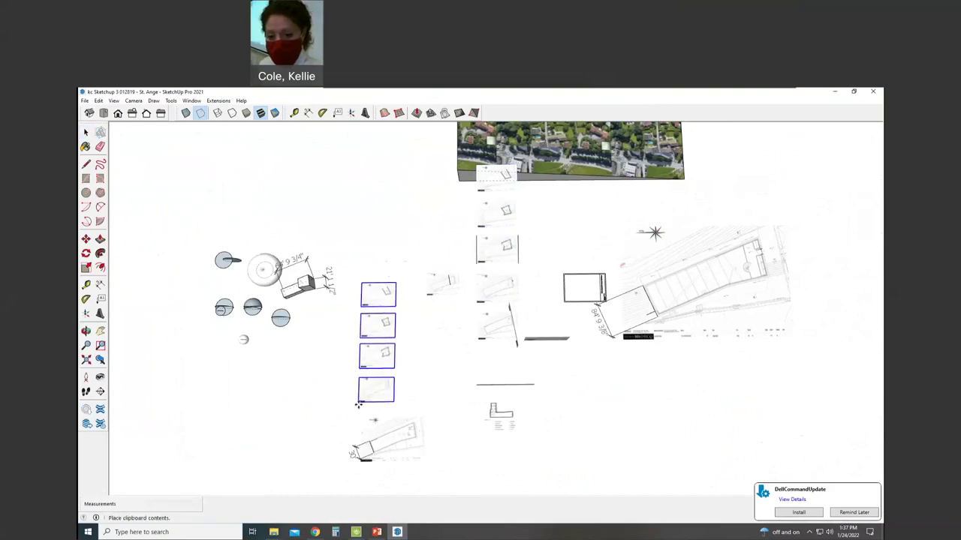
left_click(357, 406)
scroll(364, 401, "up", 5)
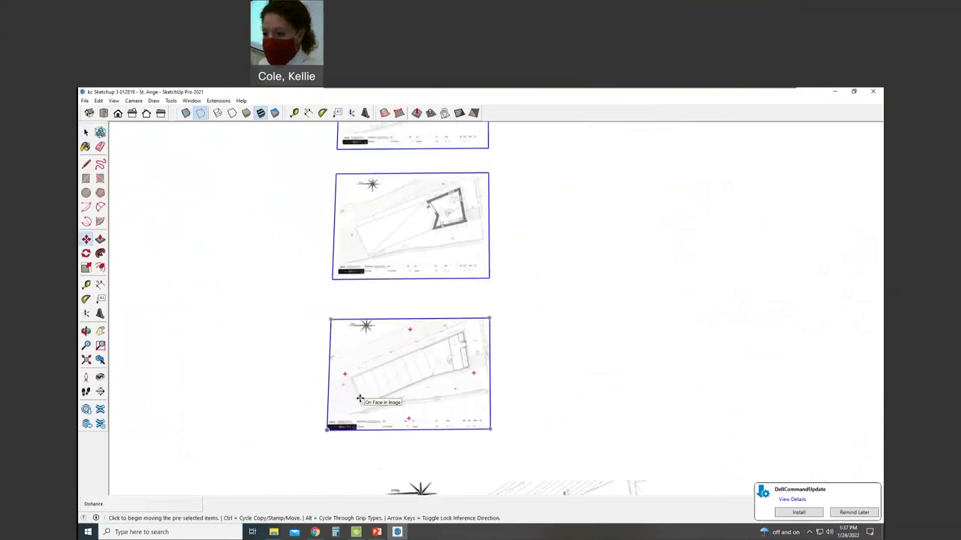
Step: Measure a known edge on the plan and resize the whole model so it equals 30
left_click(86, 284)
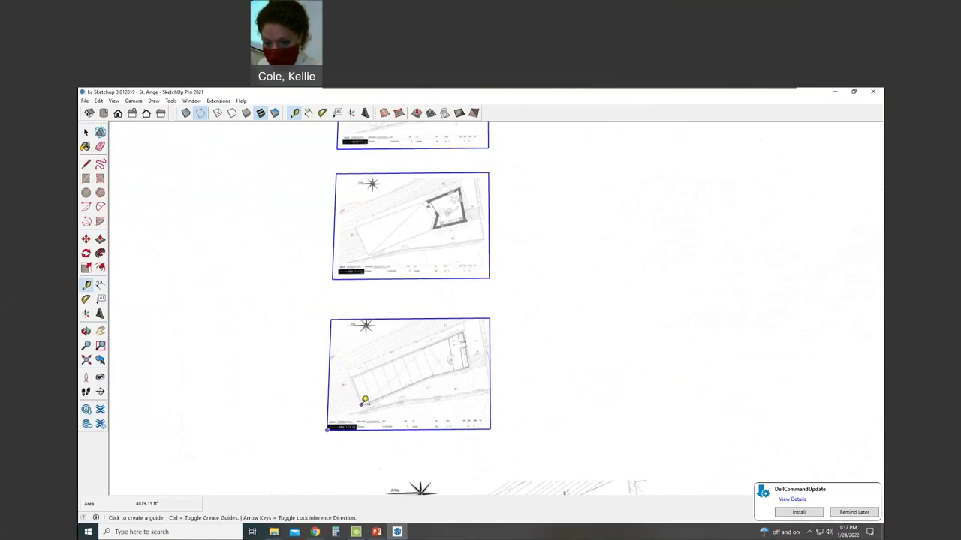
left_click(361, 407)
left_click(353, 370)
type("30")
key("Return")
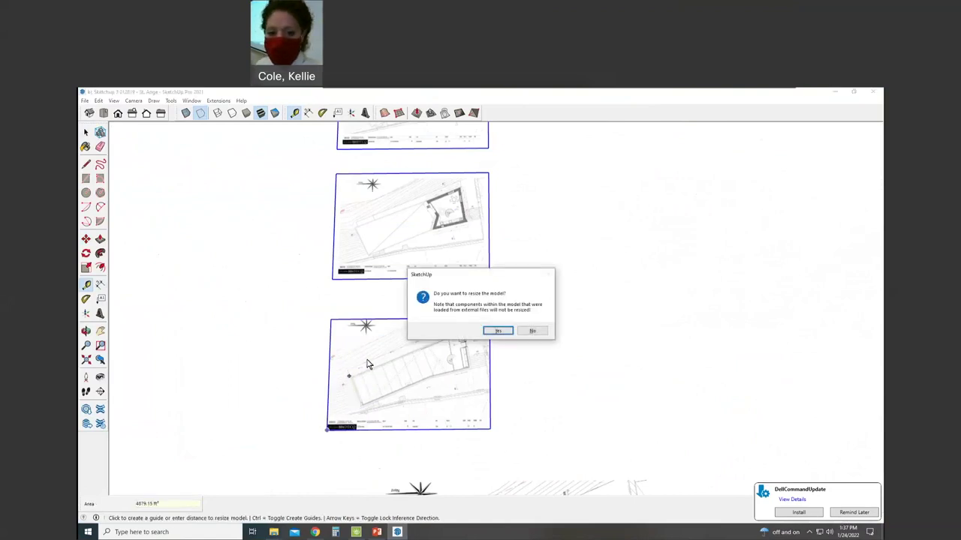
left_click(496, 329)
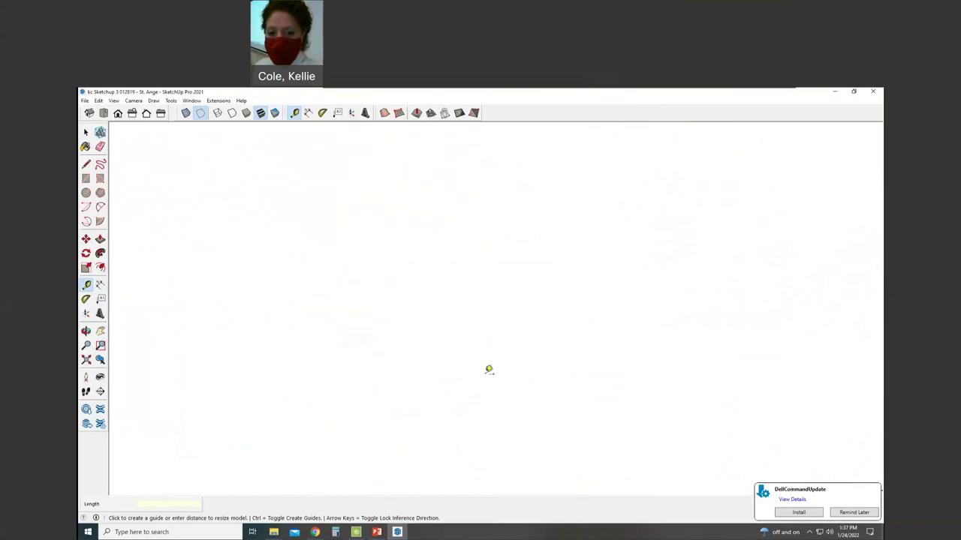
scroll(461, 376, "down", 6)
scroll(625, 302, "up", 6)
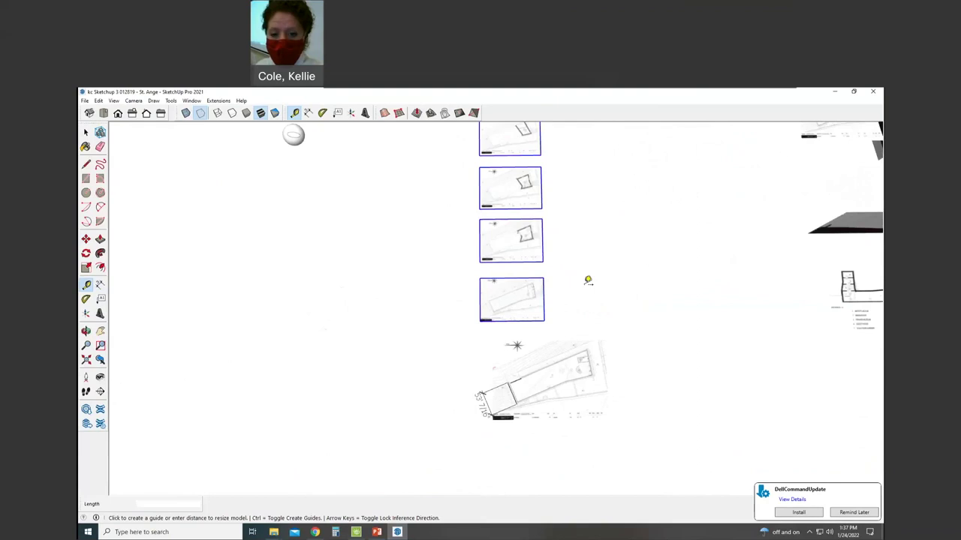
scroll(495, 306, "up", 8)
key("space")
scroll(480, 300, "up", 5)
Step: Trace the building's left edge with a line and dimension it on its left side
key("l")
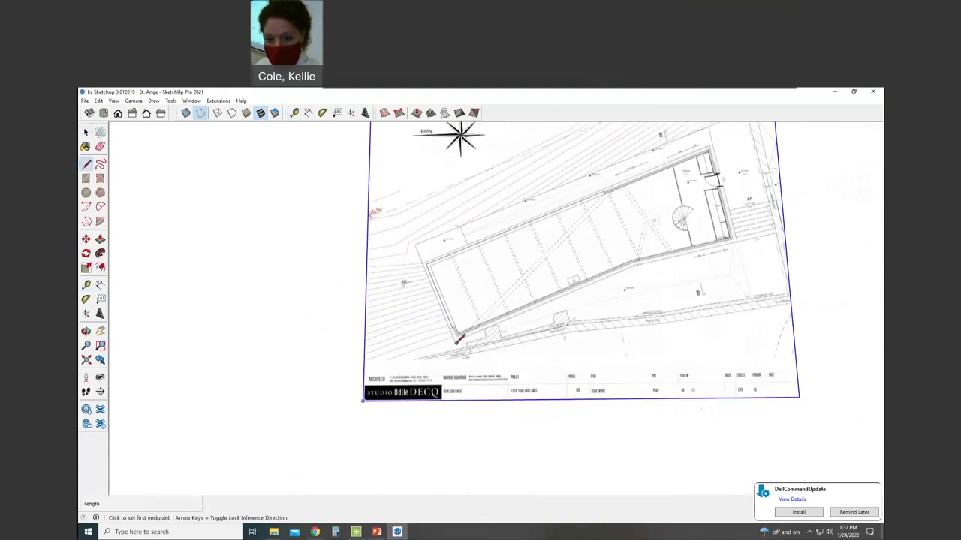
left_click(456, 341)
left_click(423, 263)
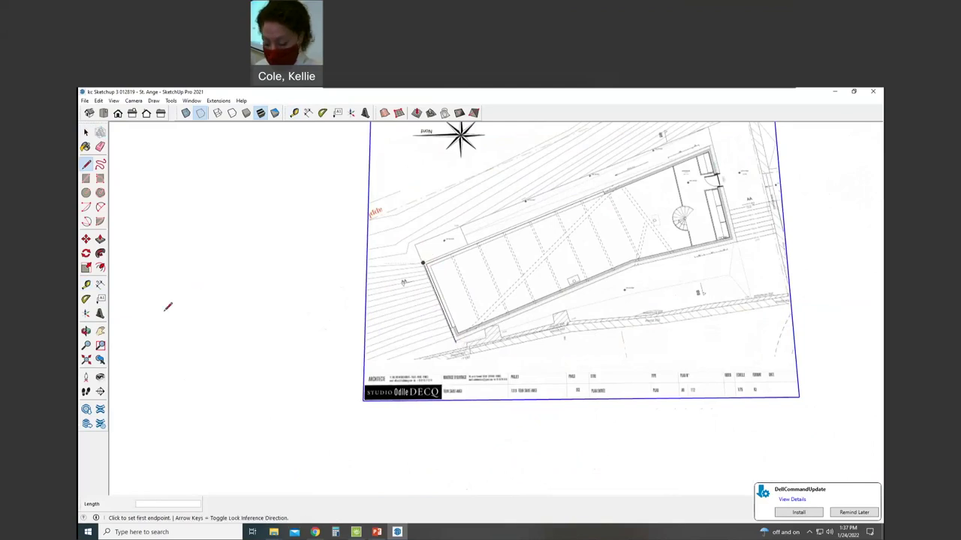
left_click(100, 285)
left_click(424, 263)
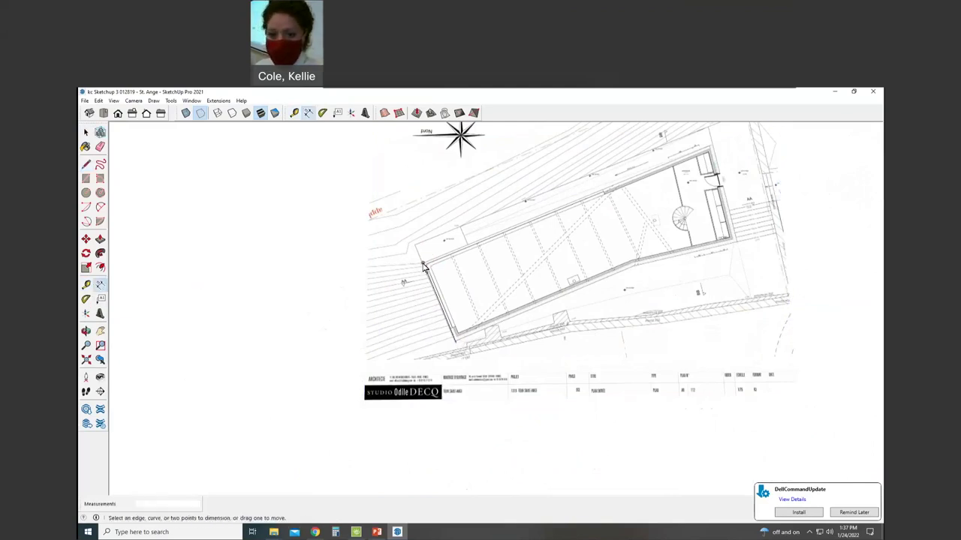
left_click(455, 341)
left_click(404, 315)
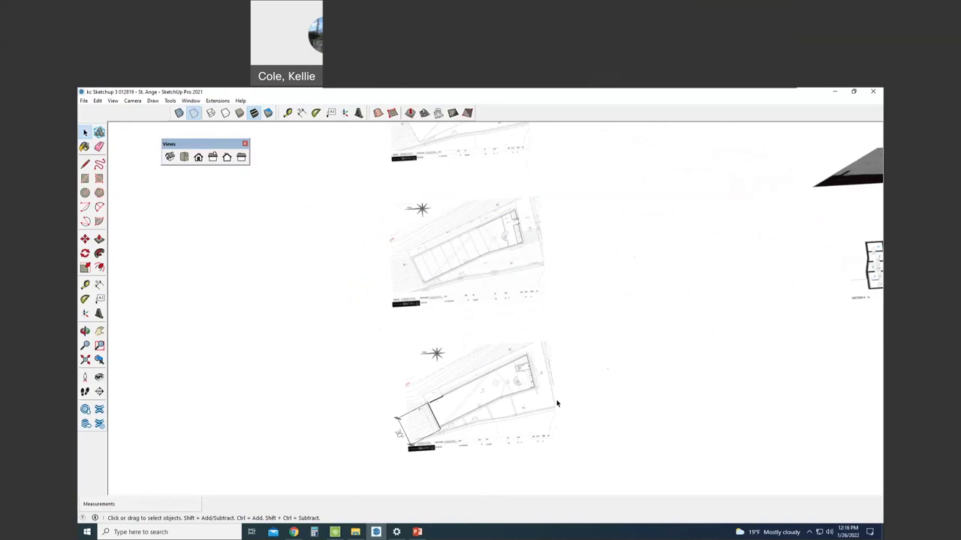
Step: In Top view, draw a vertical line from the bottom plan's building corner up past the plans
left_click(507, 393)
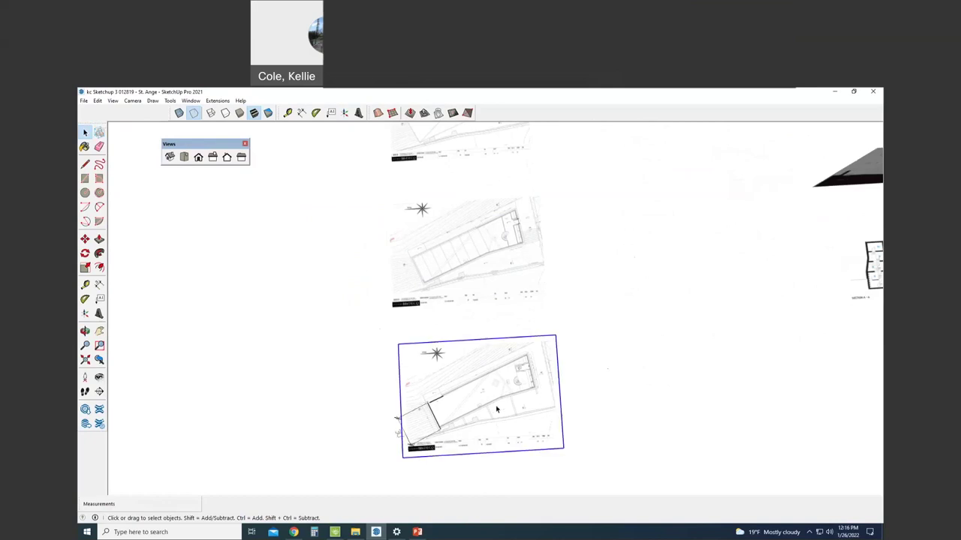
left_click(185, 158)
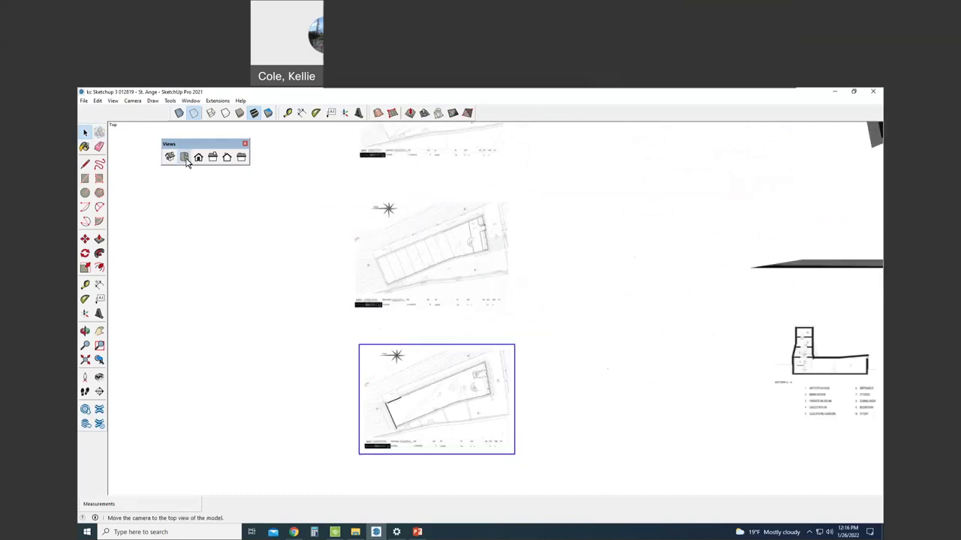
left_click(572, 426)
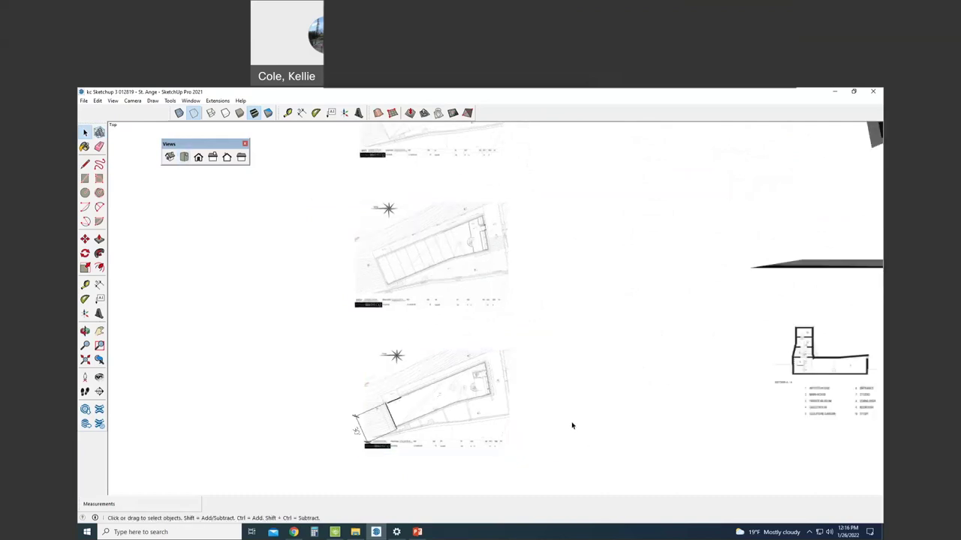
key("l")
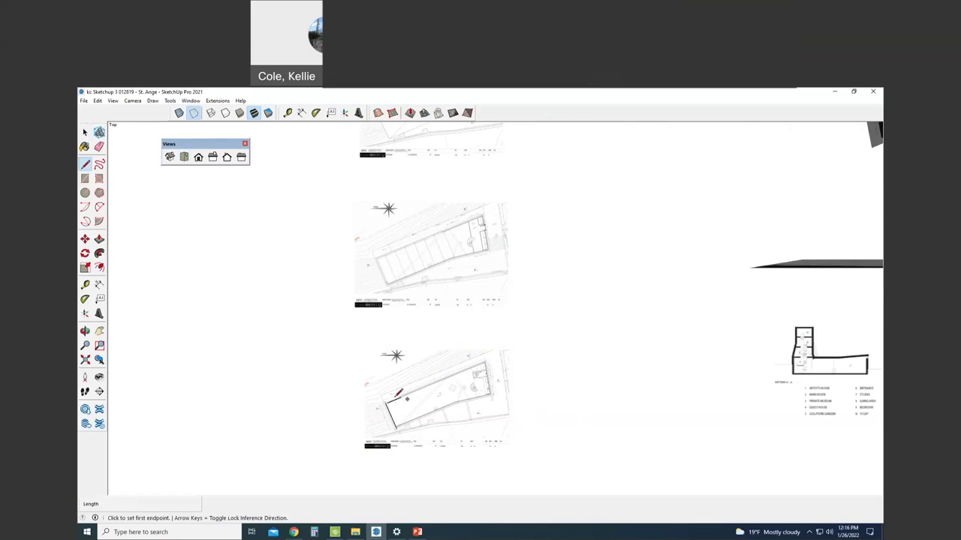
left_click(386, 400)
scroll(388, 399, "down", 3)
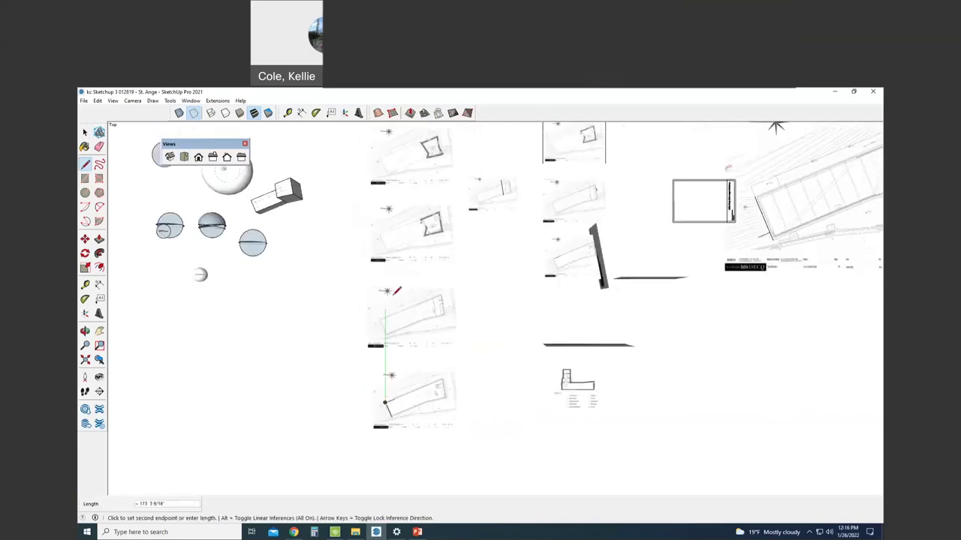
scroll(390, 300, "down", 3)
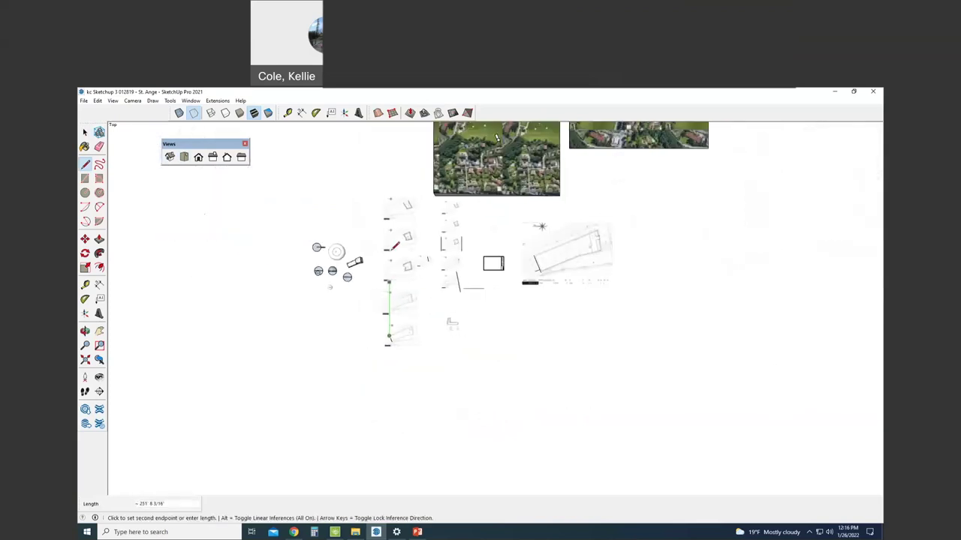
left_click(391, 157)
key("Escape")
Step: Draw a second vertical line from the plan's upper-right corner
scroll(414, 343, "up", 5)
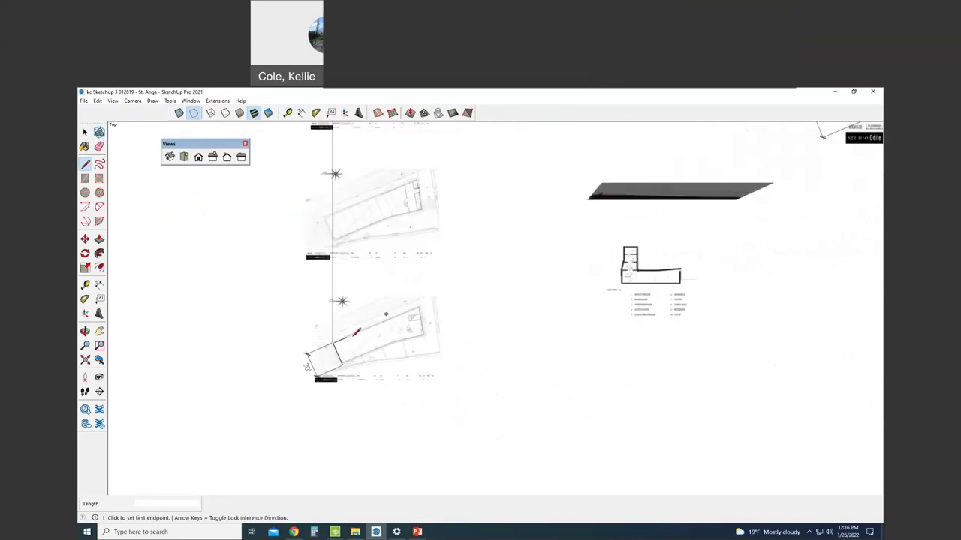
scroll(423, 302, "up", 3)
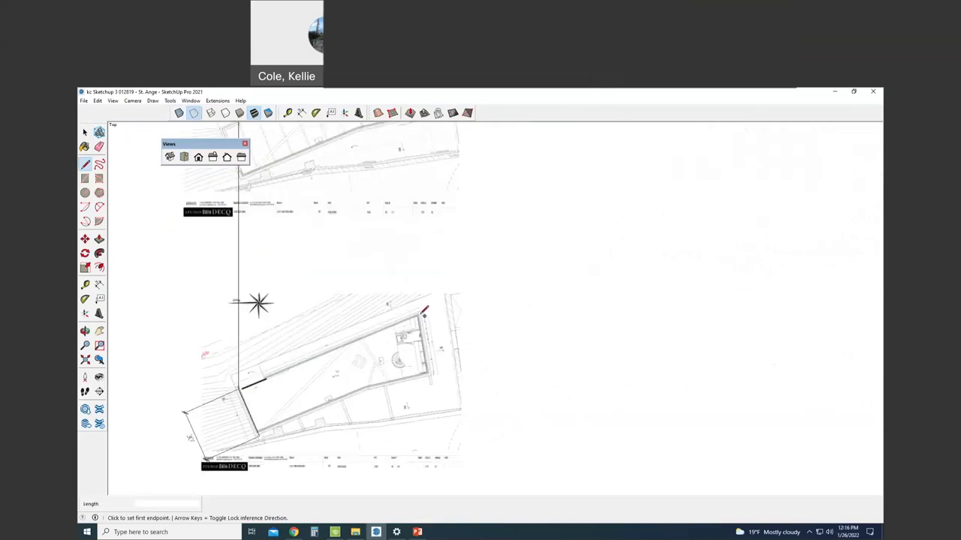
left_click(421, 310)
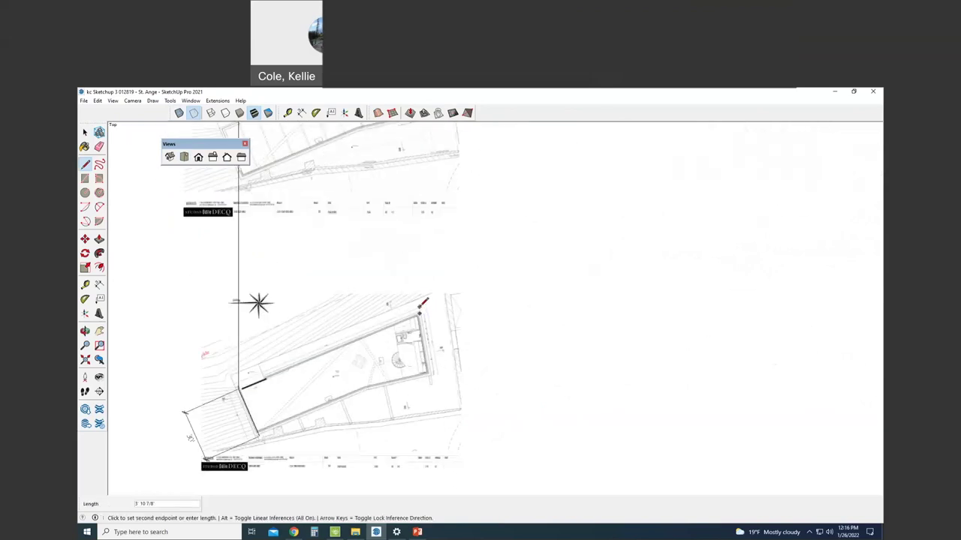
scroll(420, 308, "down", 2)
scroll(420, 307, "down", 6)
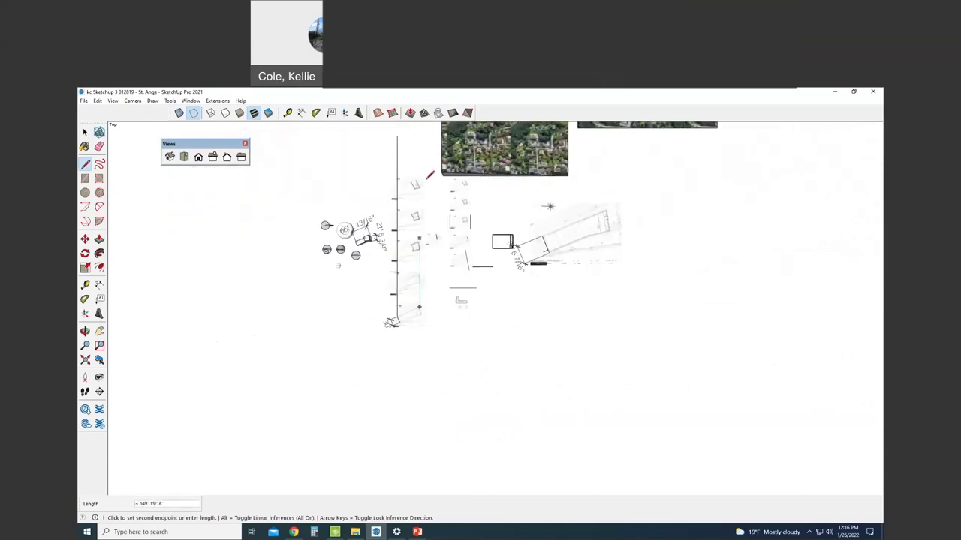
key("space")
scroll(407, 308, "up", 5)
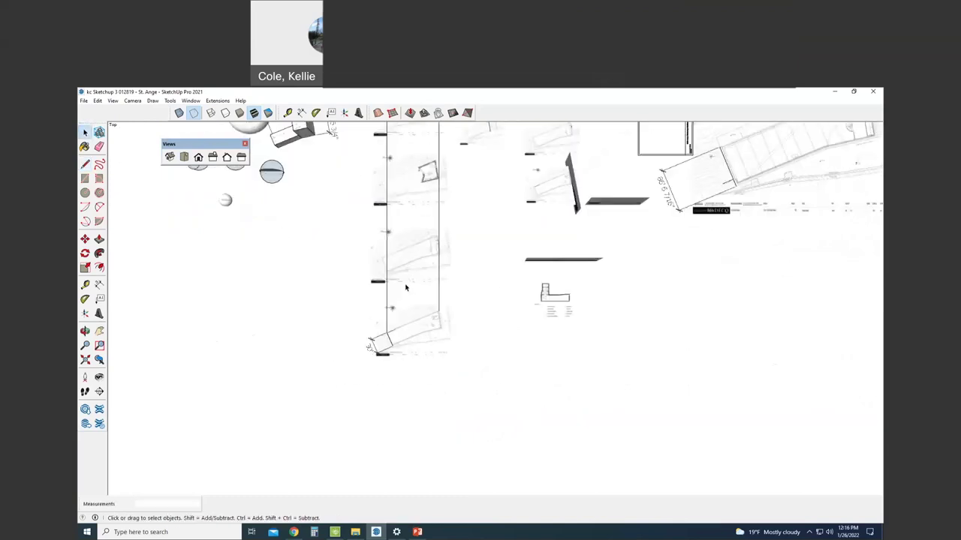
scroll(405, 426, "up", 2)
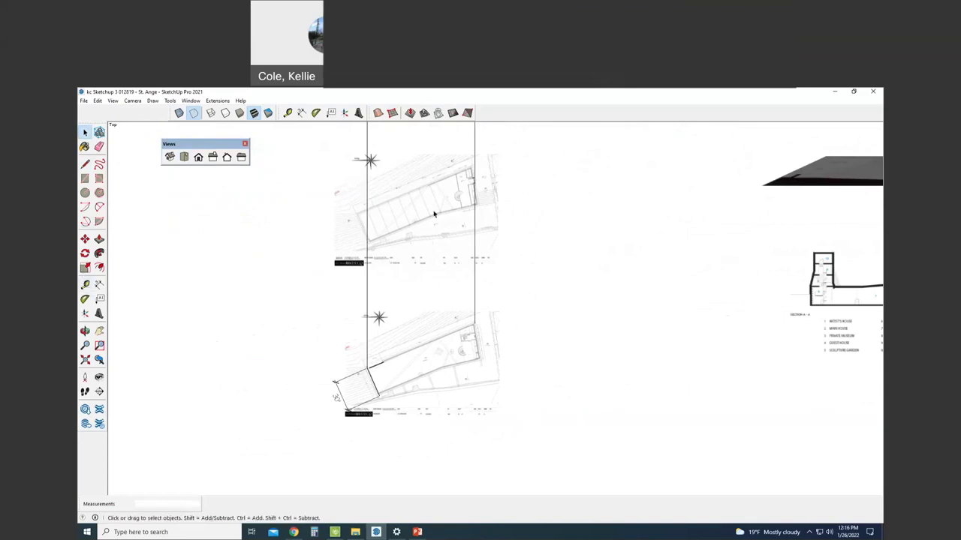
Step: Move the upper plan image slightly to the right
left_click(403, 220)
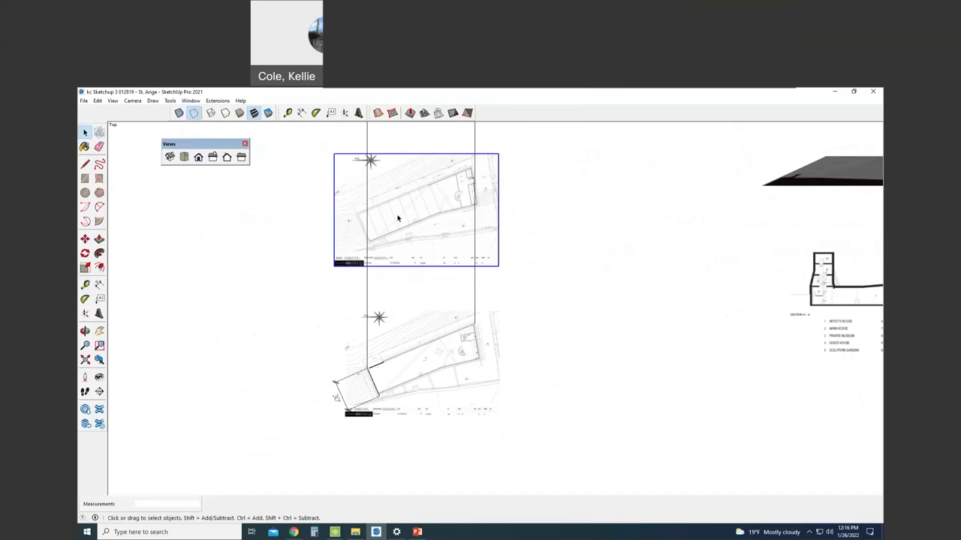
key("m")
scroll(458, 153, "up", 4)
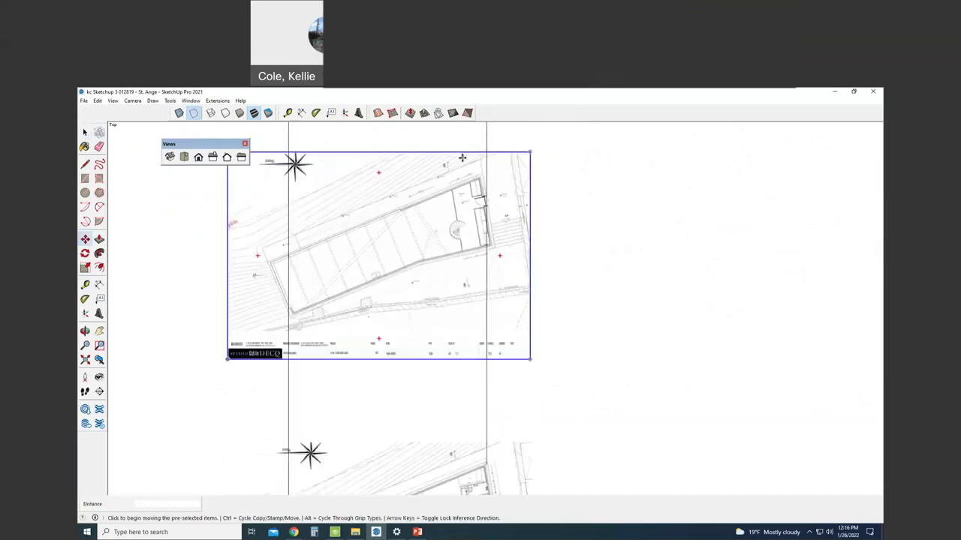
left_click(480, 178)
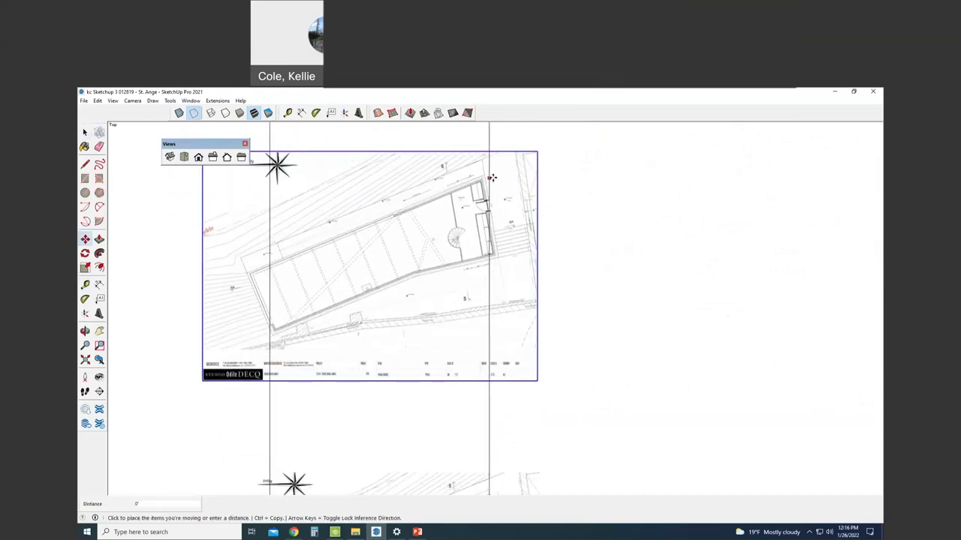
left_click(493, 180)
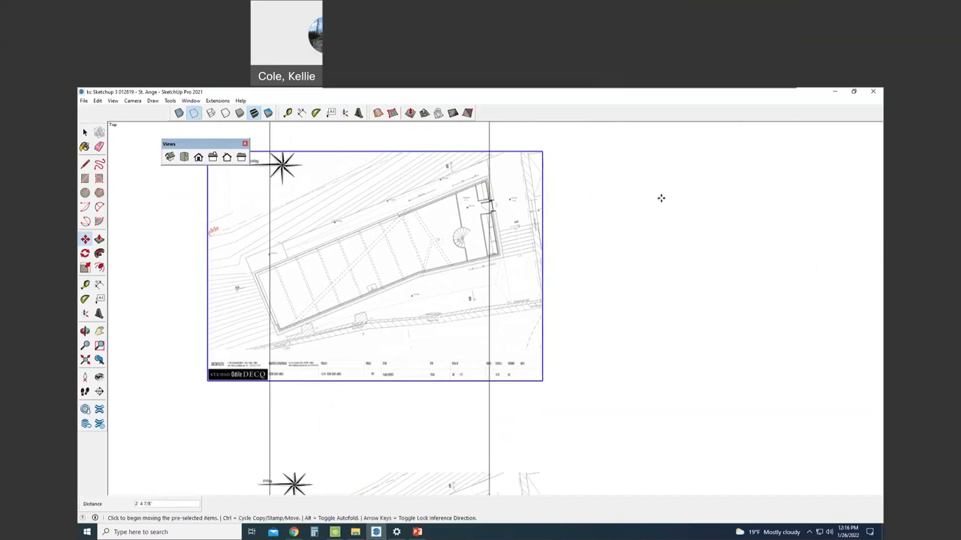
Step: Scale the upper plan to about 0.94 from its bottom-left corner to fit the guide lines
left_click(85, 269)
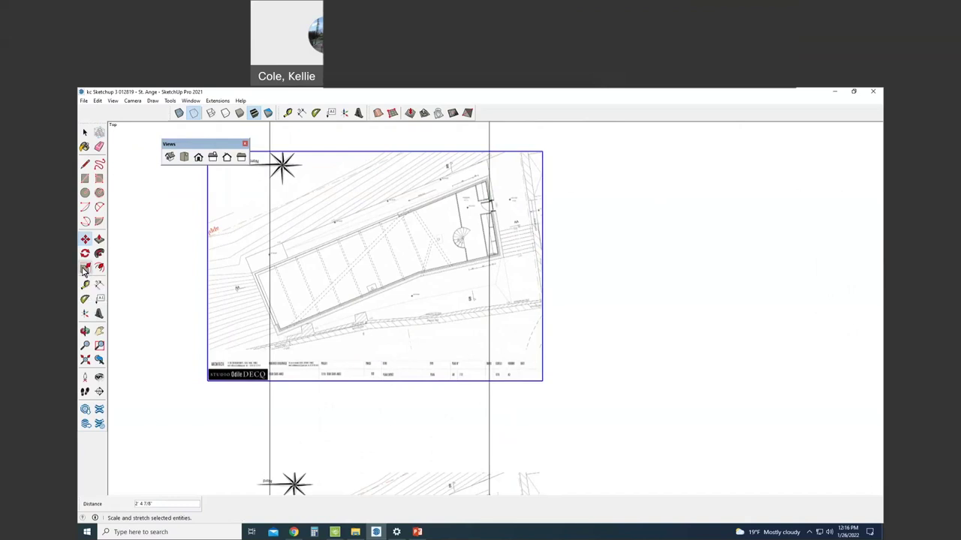
left_click(205, 379)
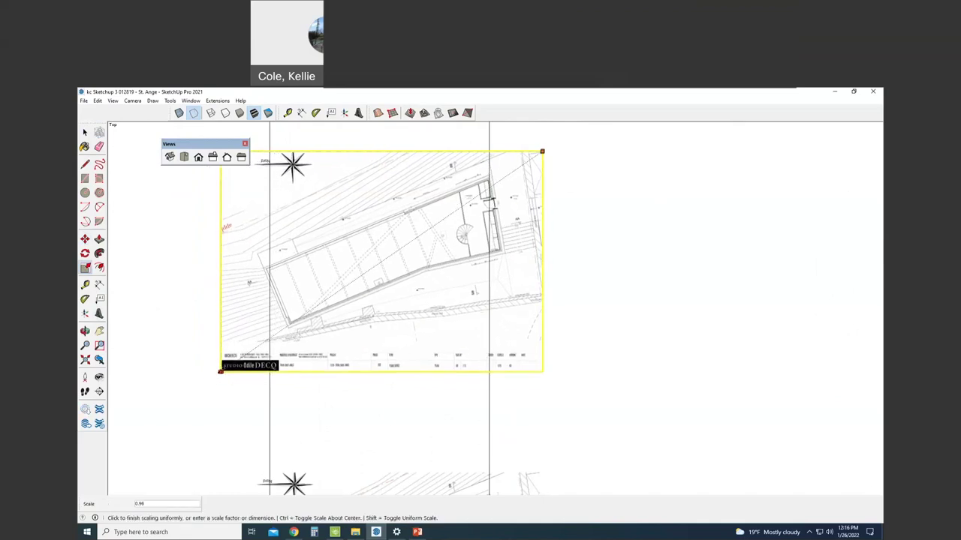
left_click(227, 367)
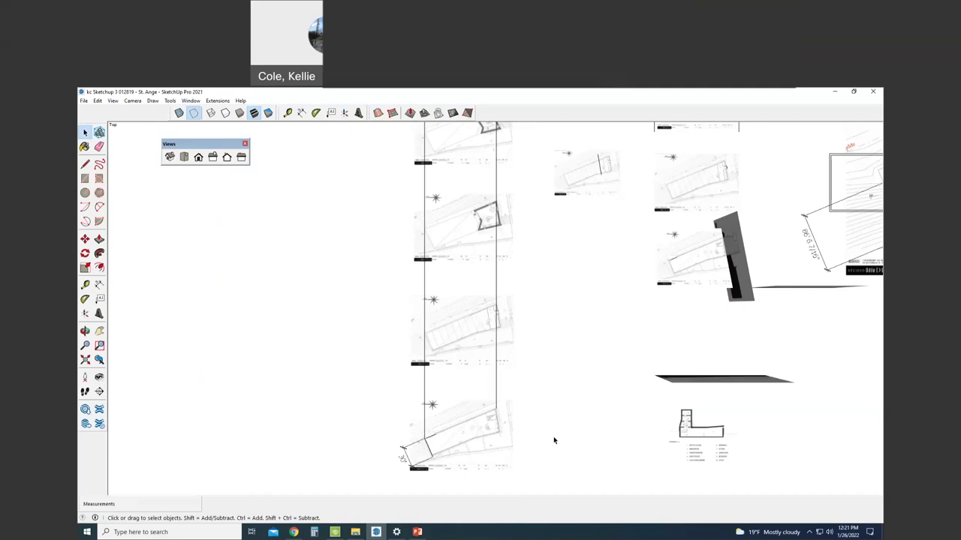
Step: Start scaling the upright section sheet, then cancel so it keeps its original size
scroll(548, 429, "down", 3)
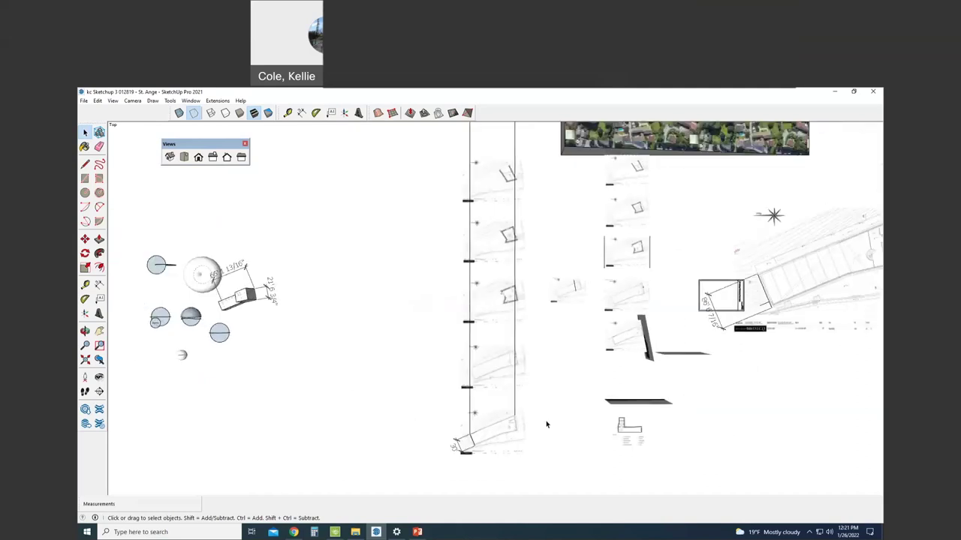
scroll(547, 425, "down", 2)
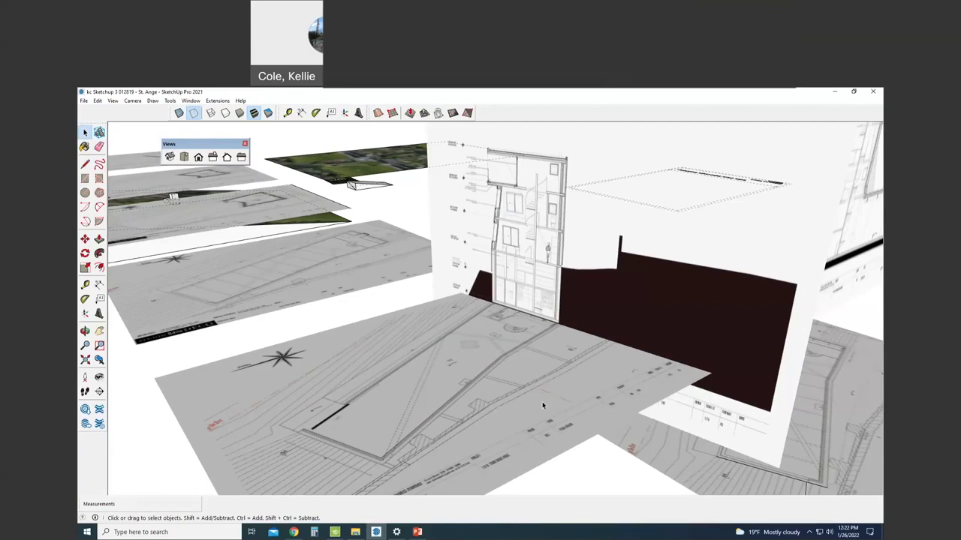
left_click(516, 259)
middle_click_drag(515, 259, 411, 395)
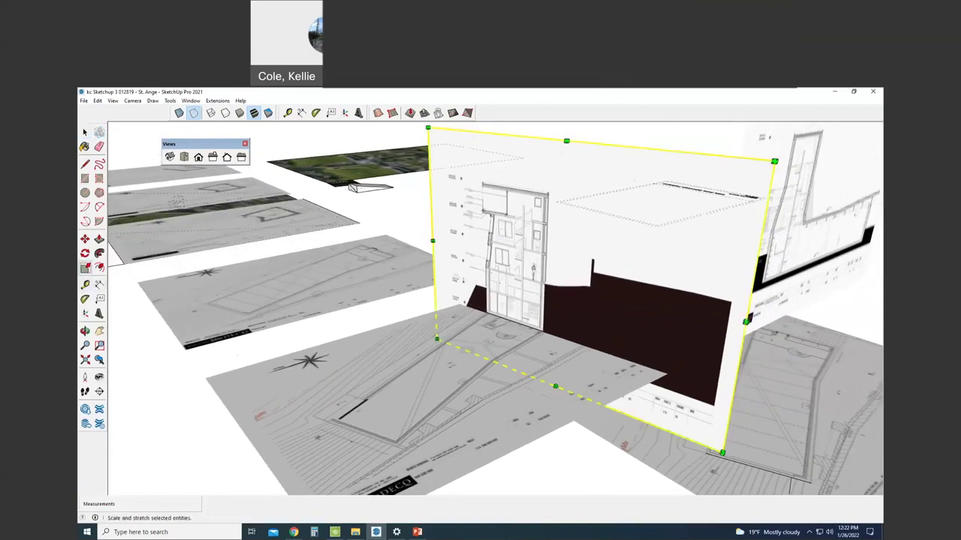
key("s")
scroll(411, 396, "down", 1)
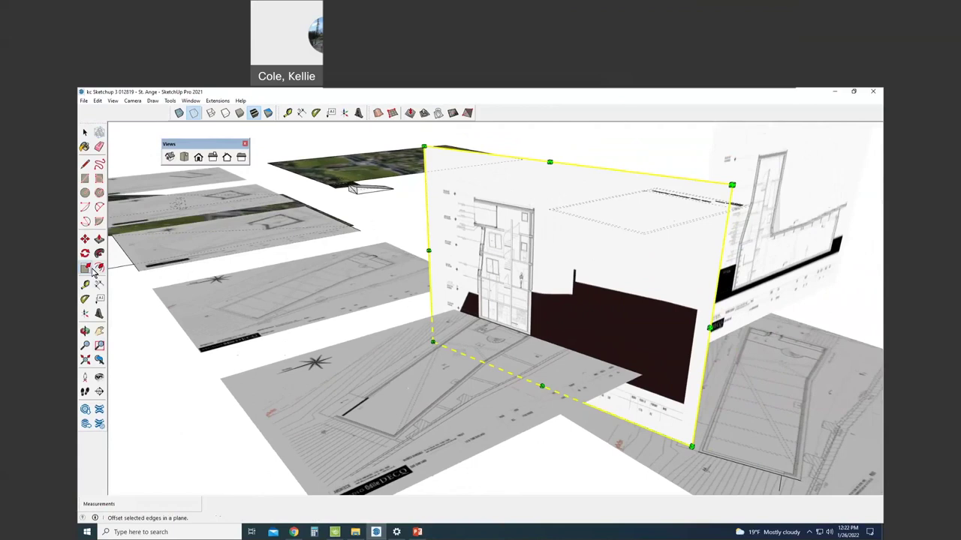
left_click_drag(424, 148, 397, 155)
key("Escape")
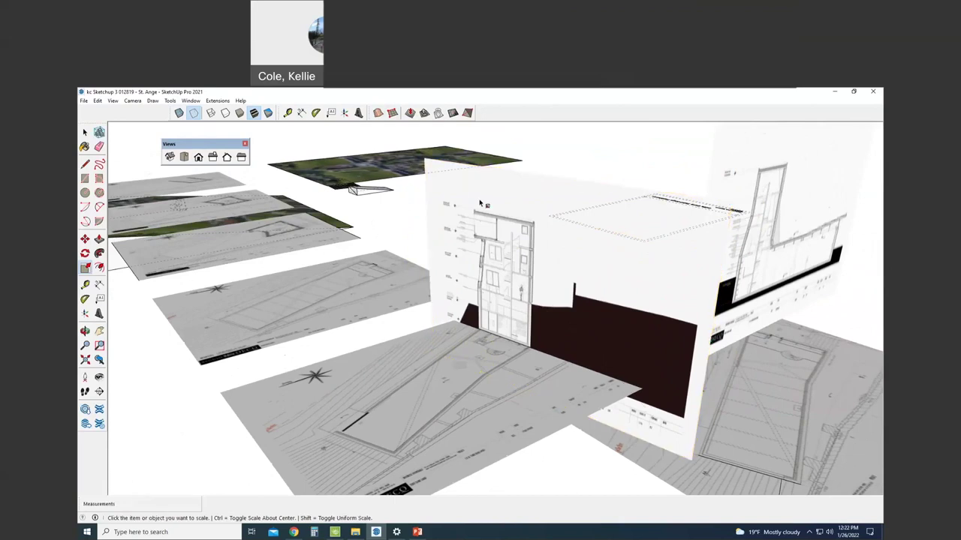
Step: Orbit and zoom around the stacked plan sheets to inspect them in 3D
key("space")
middle_click_drag(496, 377, 290, 205)
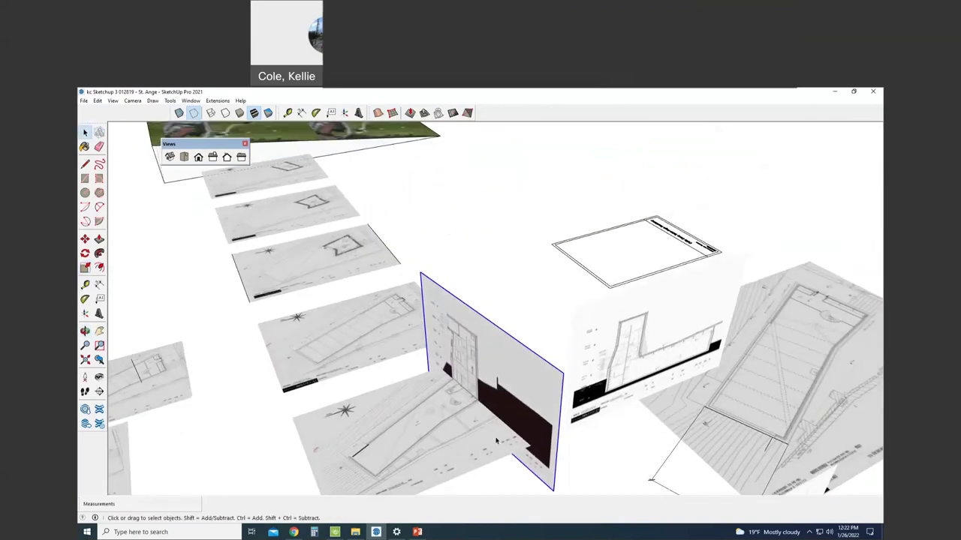
middle_click_drag(480, 374, 558, 343)
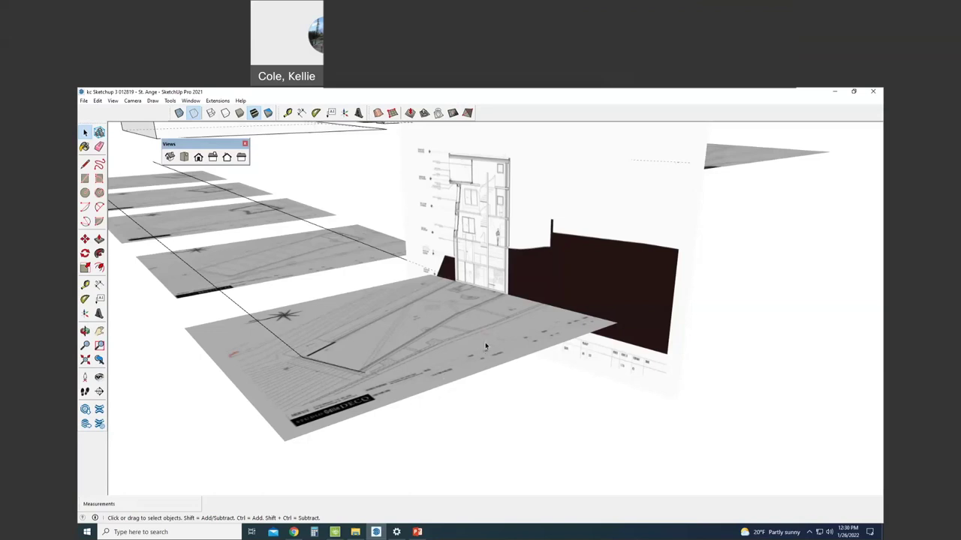
scroll(488, 345, "down", 2)
middle_click_drag(590, 390, 370, 447)
scroll(370, 446, "up", 2)
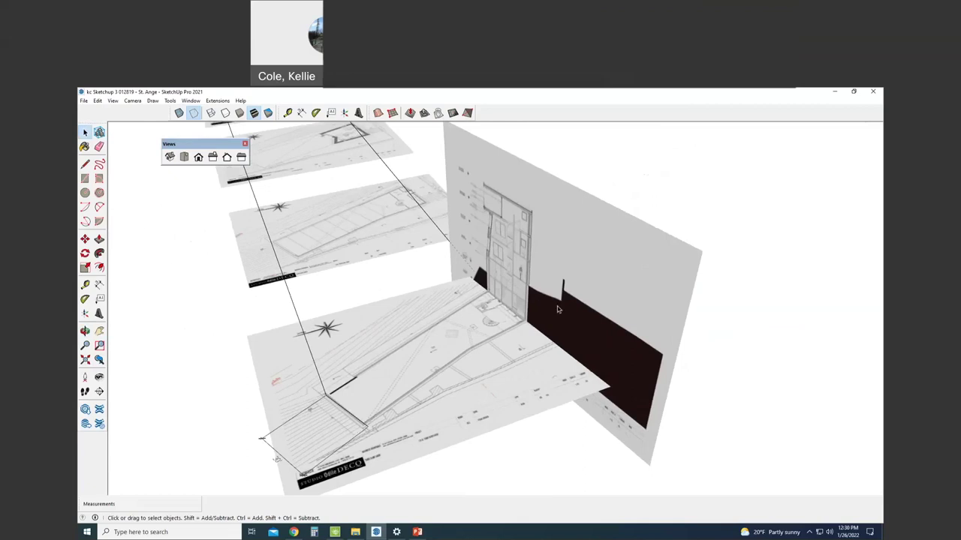
Step: Switch to Top view and delete the dimension at the plan corner
left_click(186, 158)
scroll(444, 271, "down", 3)
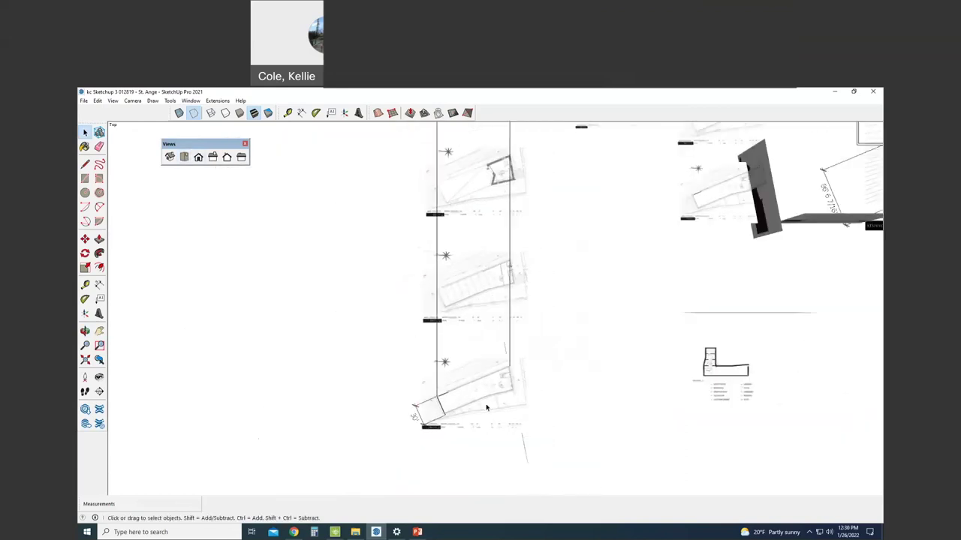
scroll(472, 351, "up", 5)
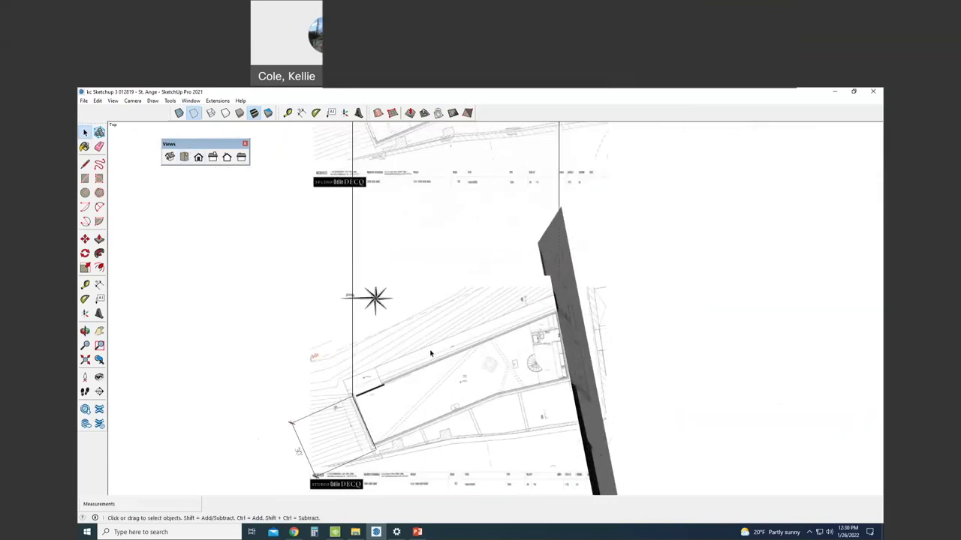
key("l")
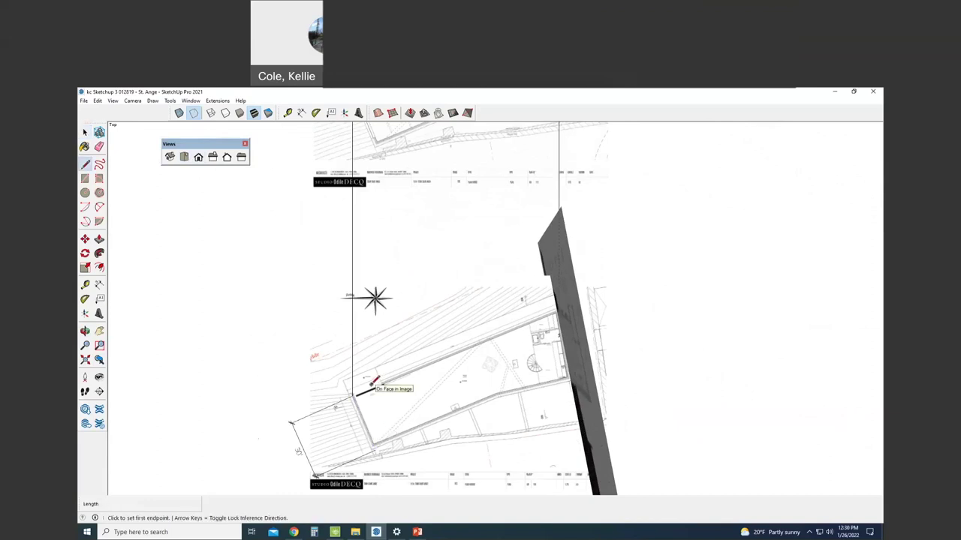
key("space")
key("Delete")
Step: Trace the plan's outer walls along the bottom, left and top sides
key("l")
scroll(581, 372, "up", 3)
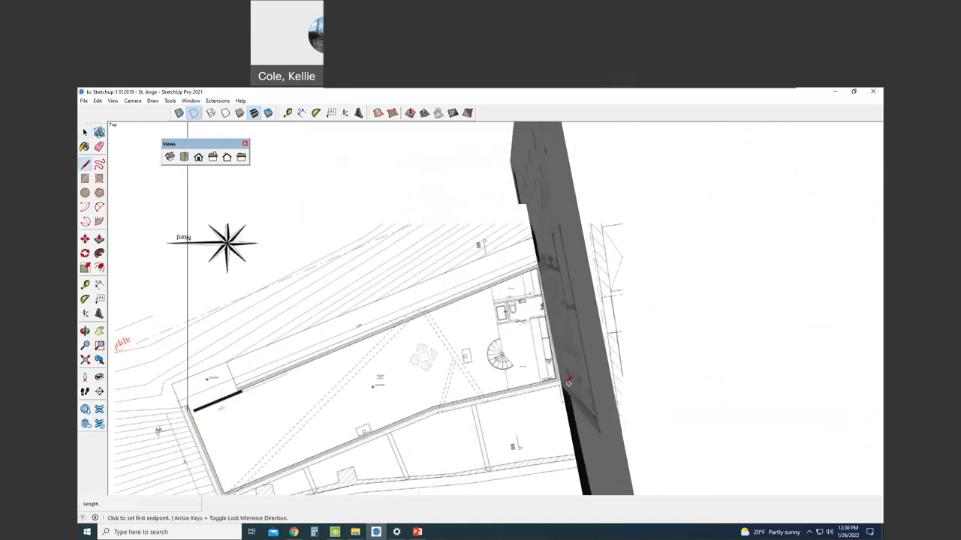
left_click(561, 385)
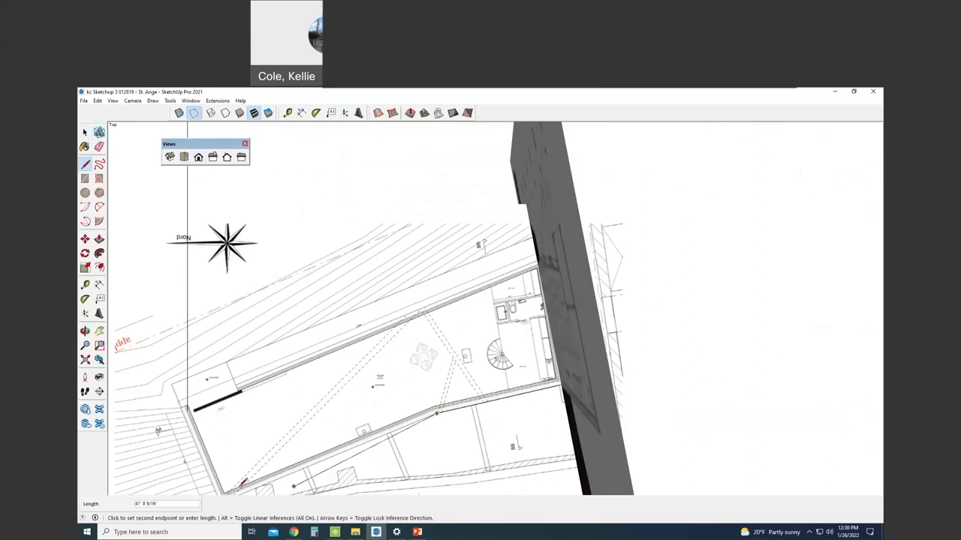
mouse_move(307, 416)
middle_mouse_down()
mouse_move(385, 377)
mouse_move(433, 398)
mouse_move(256, 466)
middle_mouse_up()
scroll(254, 469, "up", 3)
left_click(252, 472)
left_click(202, 346)
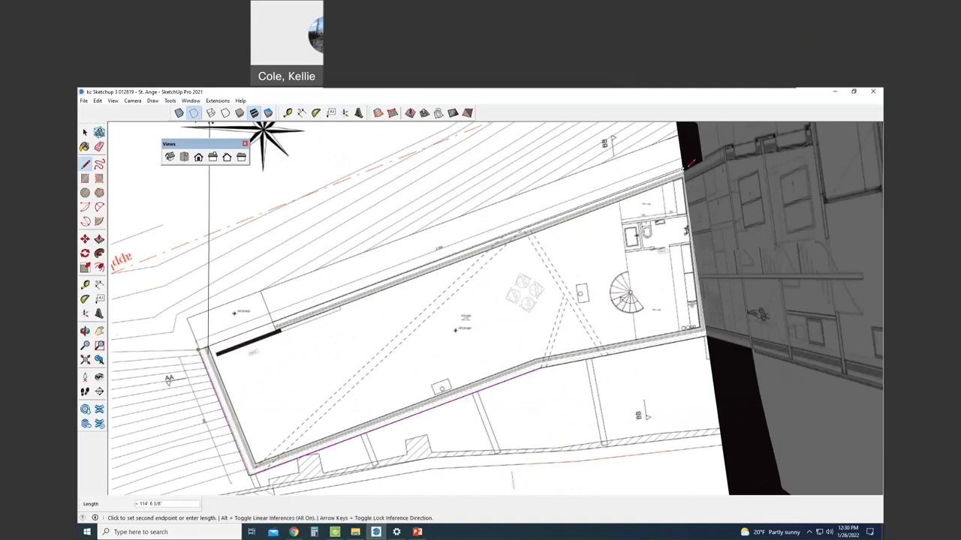
left_click(693, 163)
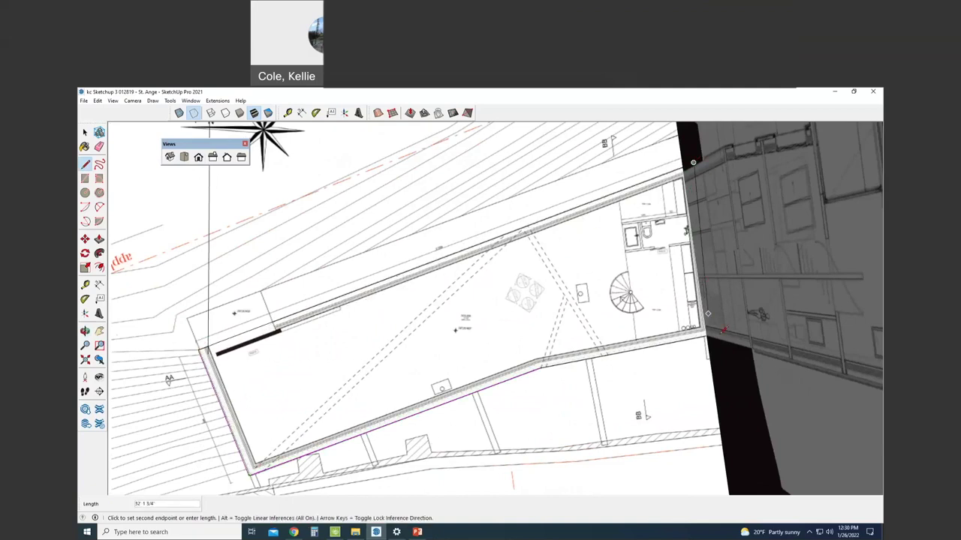
Step: Move the upright section sheet a distance of 10
middle_click_drag(714, 331, 523, 324)
key("m")
left_click(523, 324)
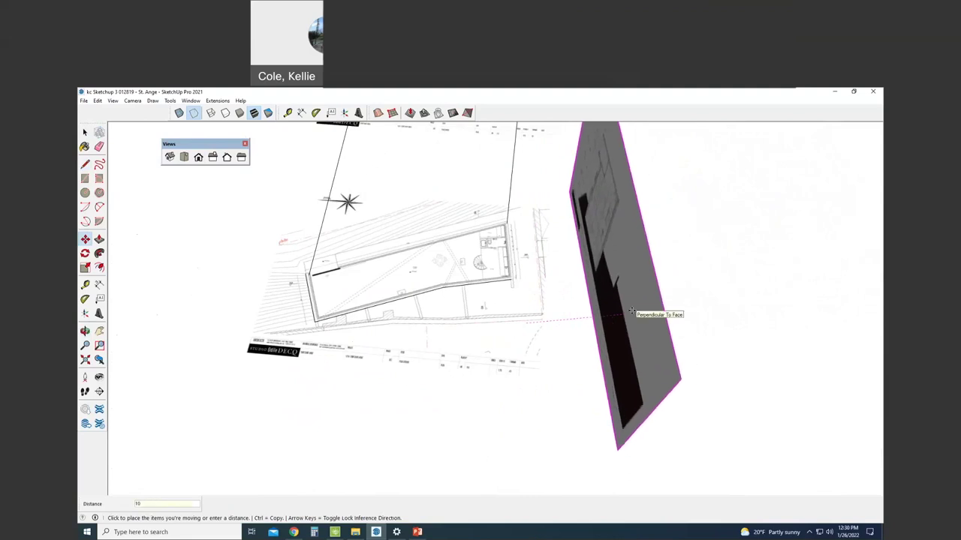
type("10")
key("Return")
scroll(537, 222, "up", 6)
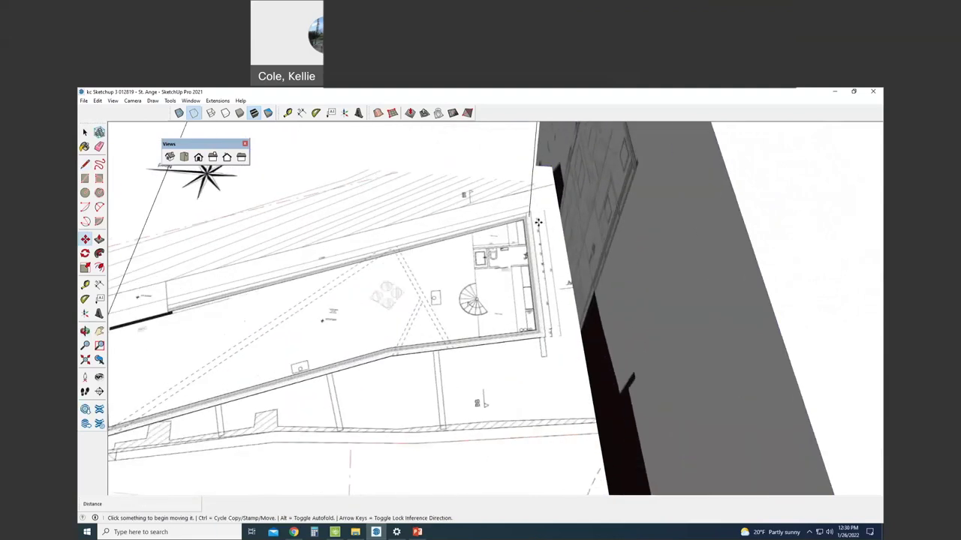
scroll(537, 222, "down", 1)
Step: Close the outline from the plan's left corner and window-select the traced boundary edges
key("l")
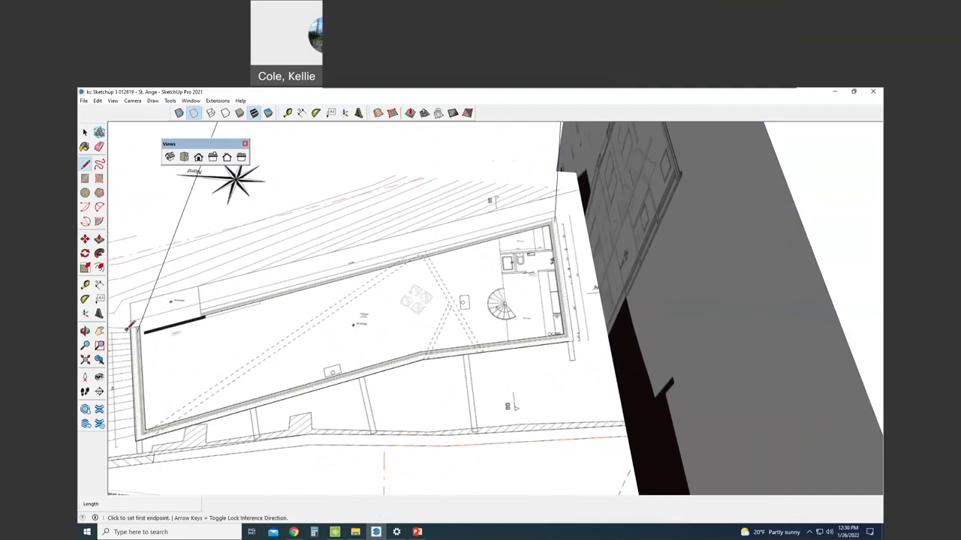
left_click(132, 324)
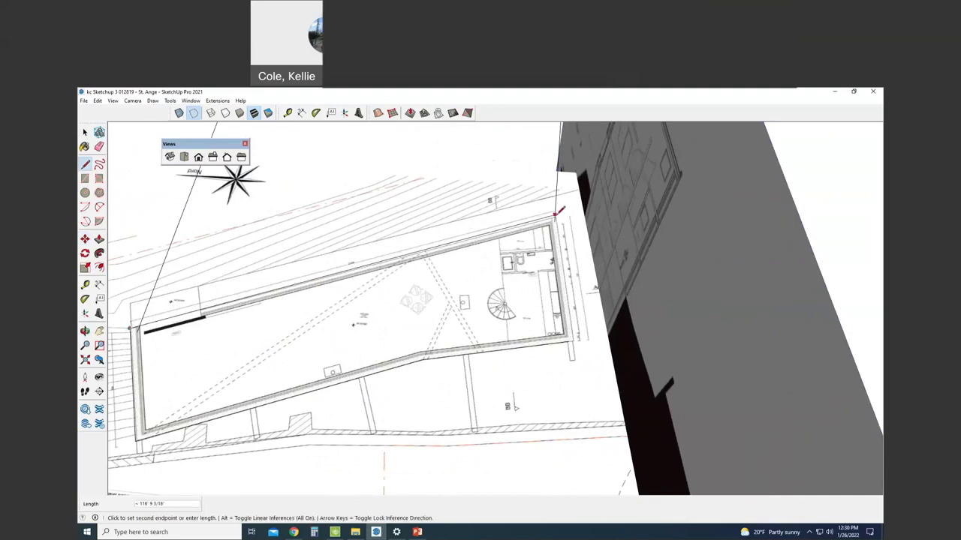
scroll(560, 210, "up", 2)
scroll(559, 213, "up", 2)
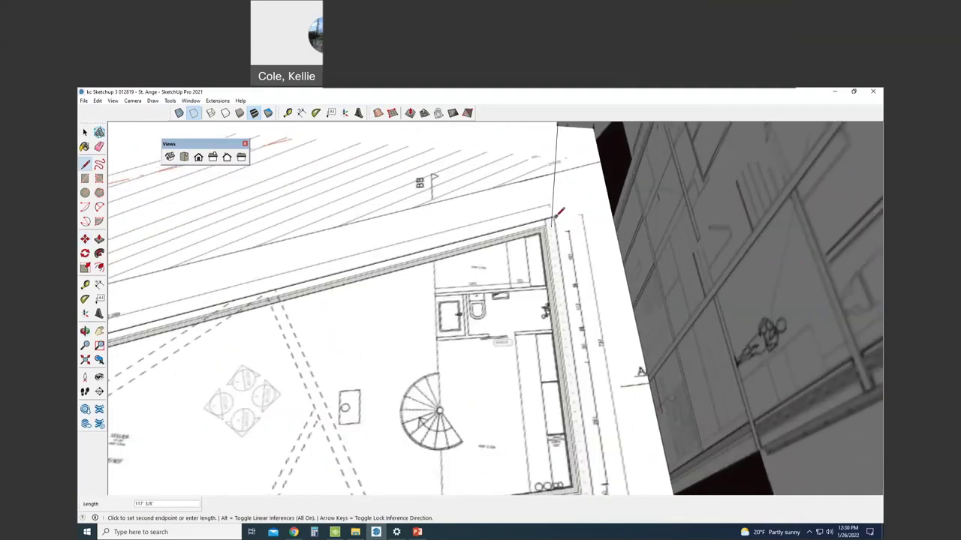
scroll(592, 359, "down", 2)
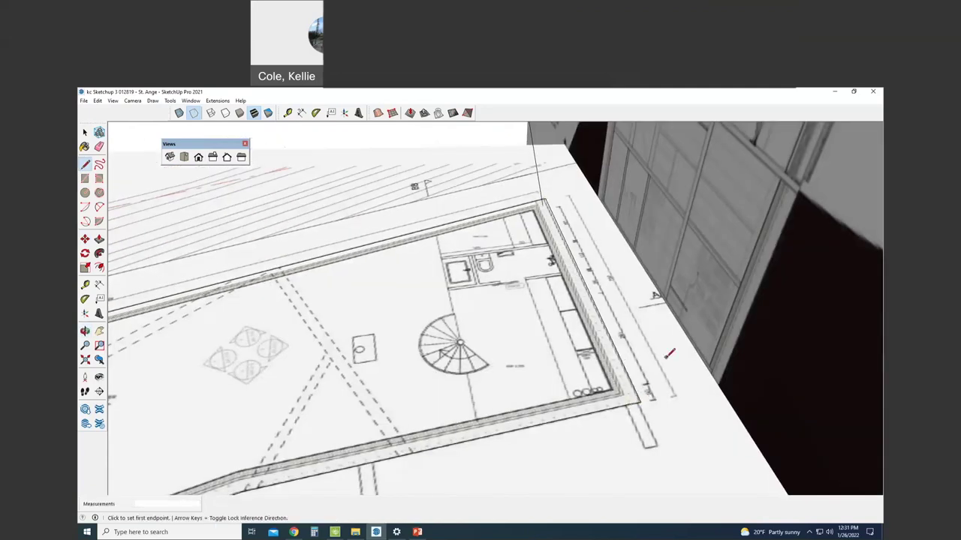
middle_click_drag(650, 362, 663, 279)
scroll(664, 278, "down", 5)
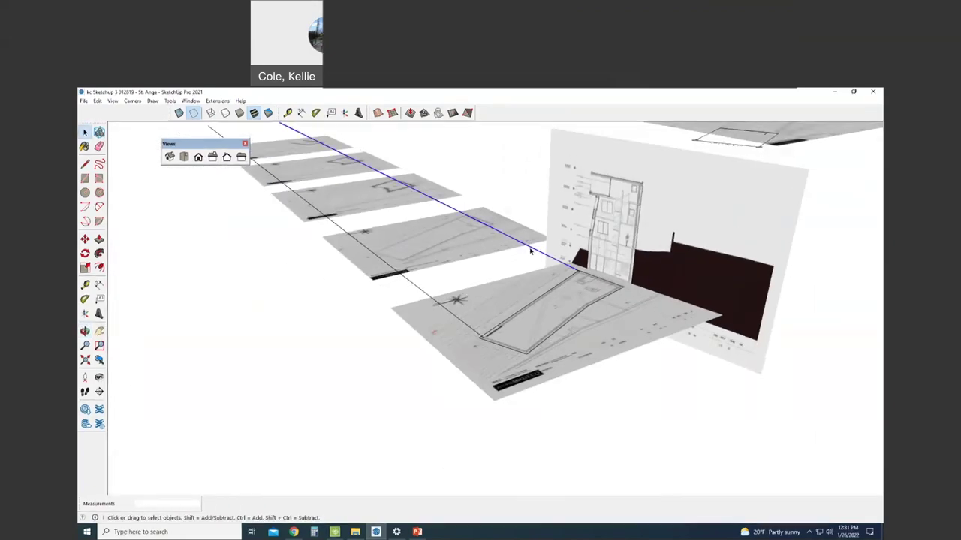
left_click_drag(435, 251, 642, 375)
scroll(626, 322, "up", 3)
scroll(627, 321, "up", 5)
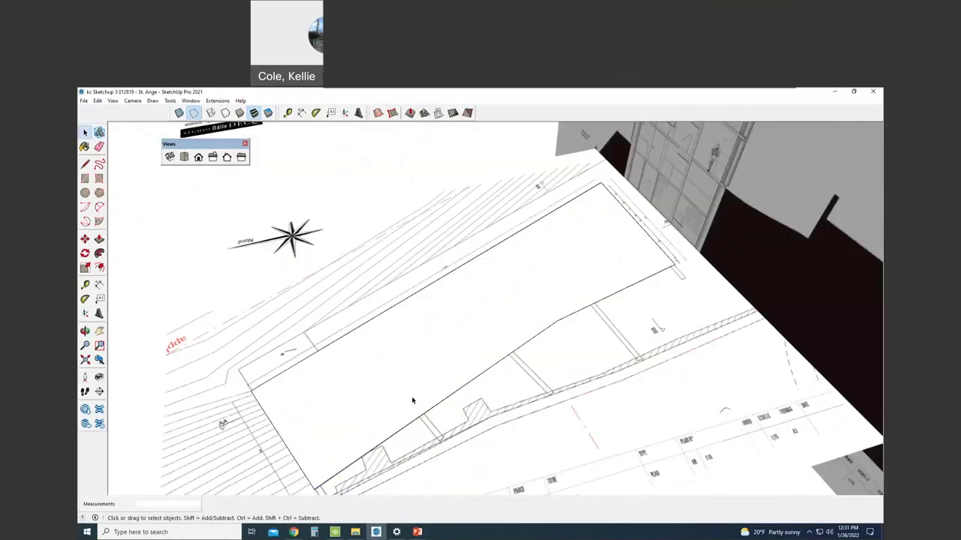
Step: Offset the traced outline slightly inward to form a wall band
scroll(529, 346, "down", 2)
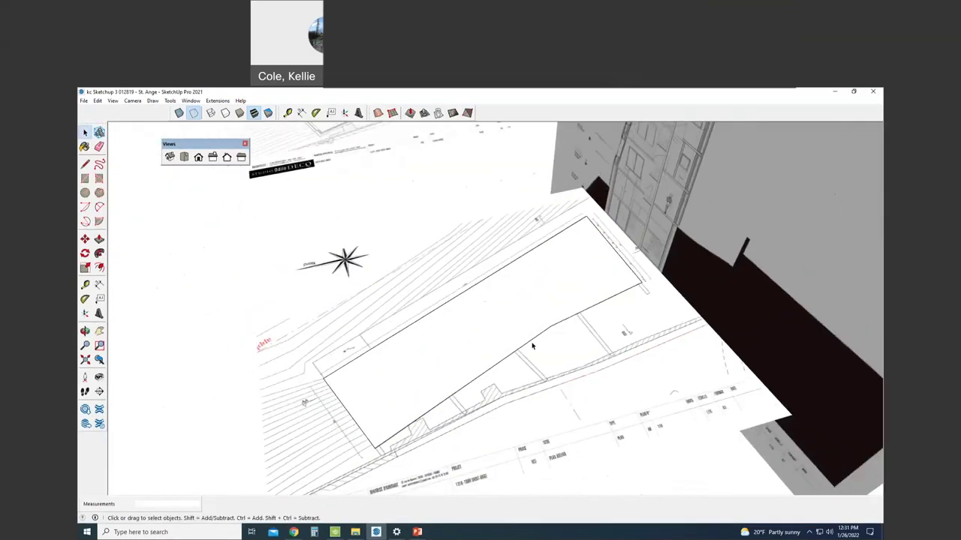
left_click(100, 269)
left_click(360, 364)
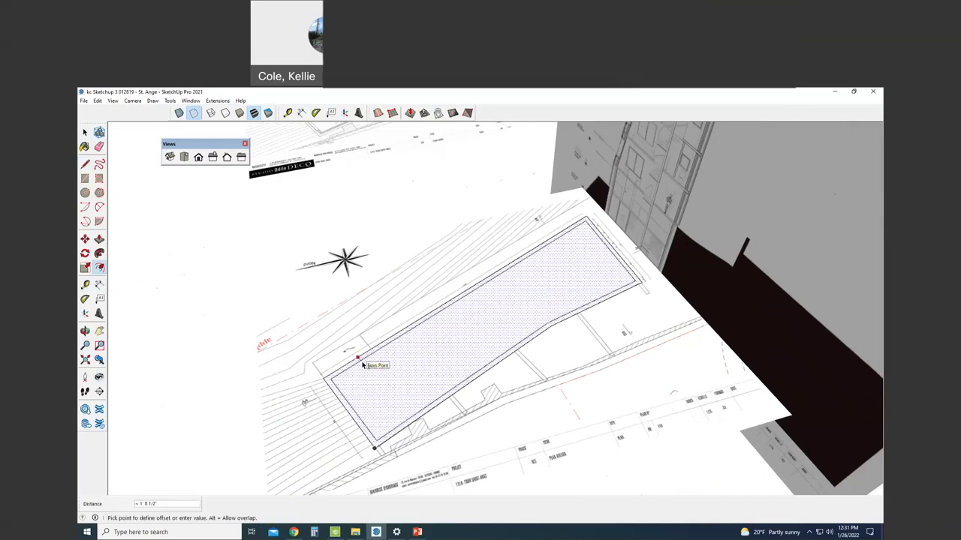
left_click(362, 366)
Step: Delete the inner face so the floor plan shows through the wall band
key("space")
left_click(395, 388)
key("Delete")
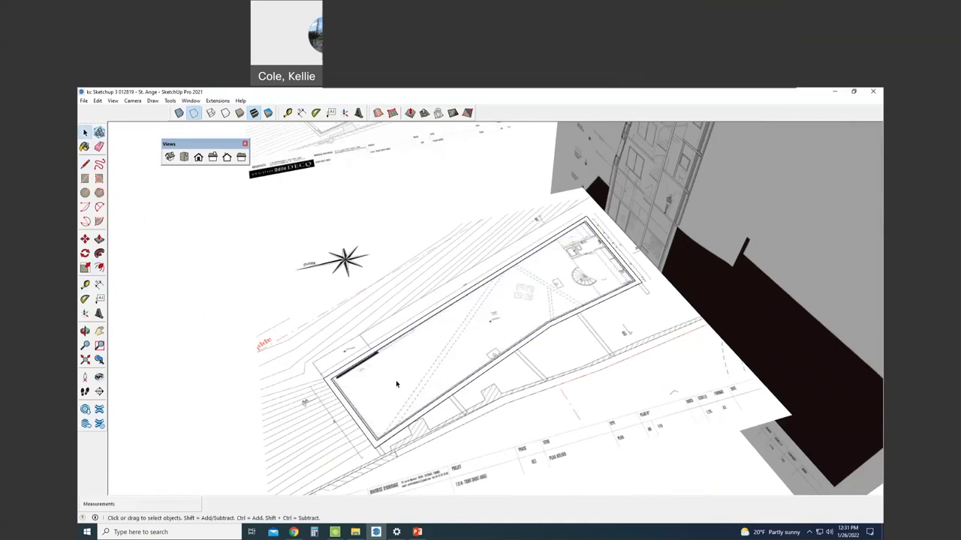
middle_click_drag(477, 349, 684, 297)
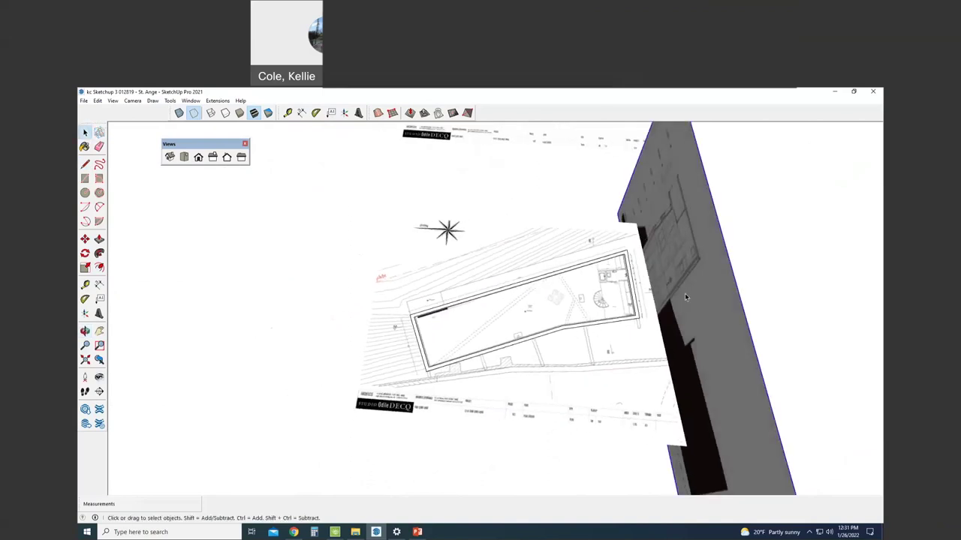
Step: In Top view, shift the upright wall sheet to a new position
left_click(185, 159)
key("m")
left_click(606, 380)
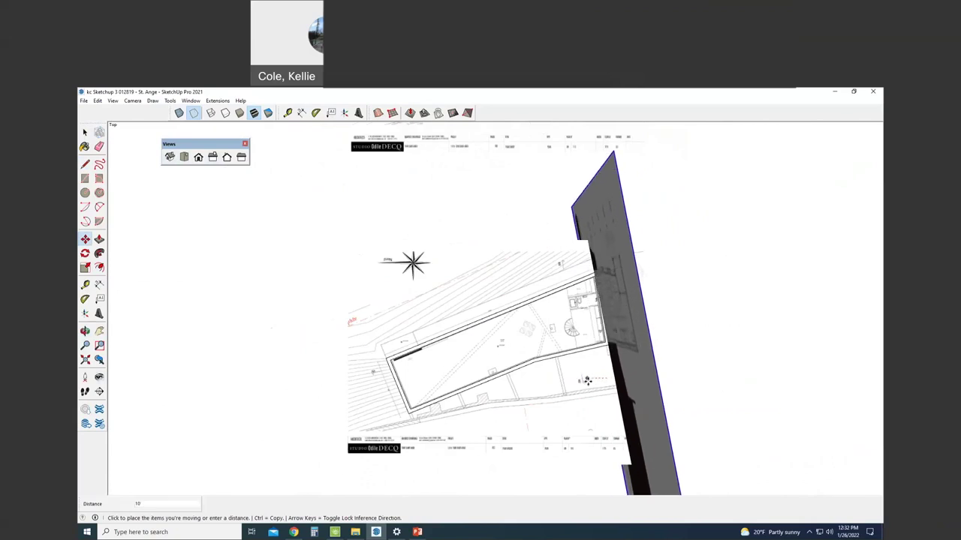
scroll(586, 384, "up", 4)
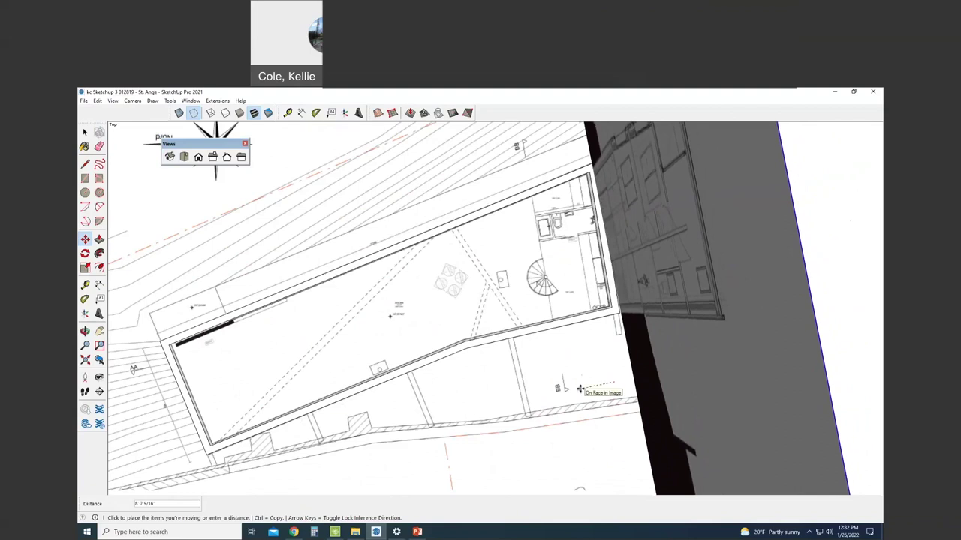
left_click(581, 388)
scroll(579, 376, "down", 3)
middle_click_drag(578, 375, 697, 315)
Step: Start a line at the wall corner, then cancel it
key("space")
scroll(724, 355, "up", 6)
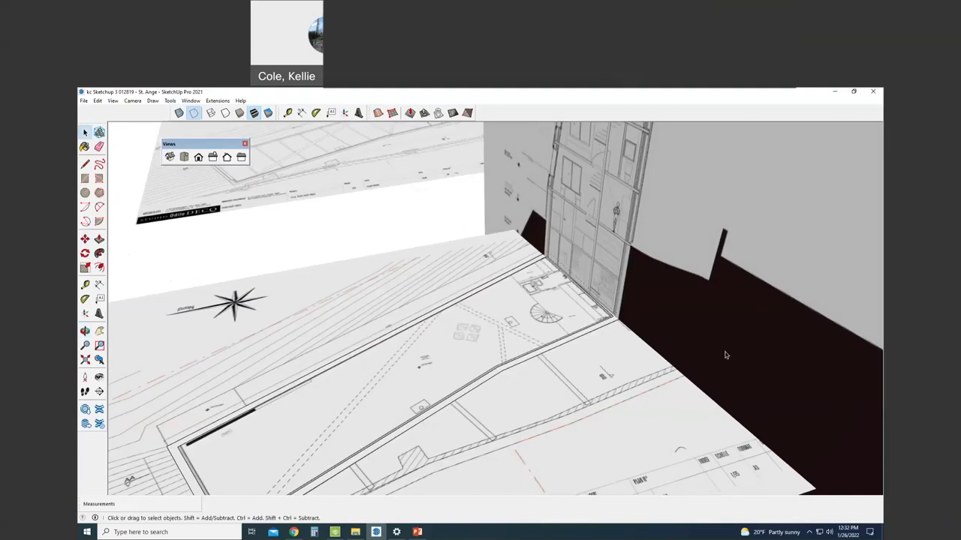
scroll(660, 408, "down", 5)
key("l")
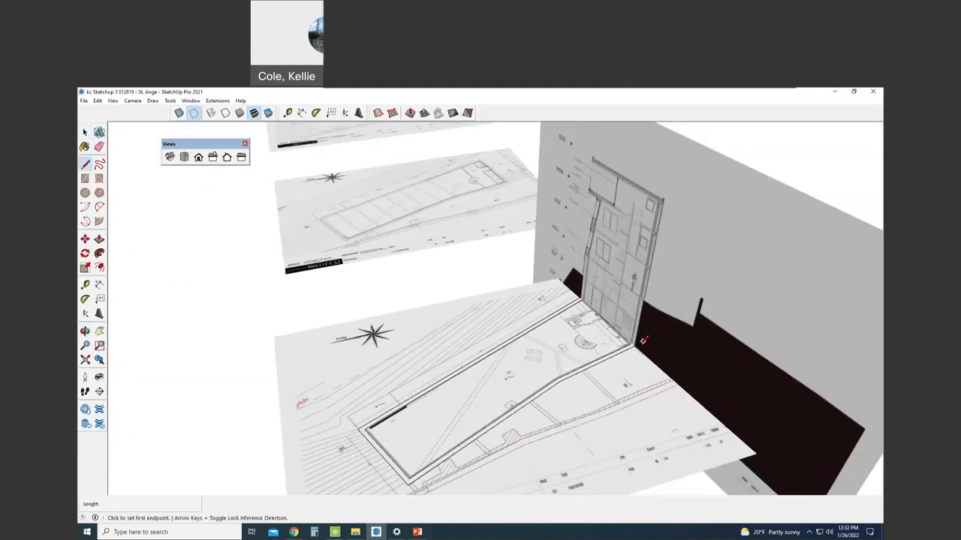
scroll(638, 346, "up", 3)
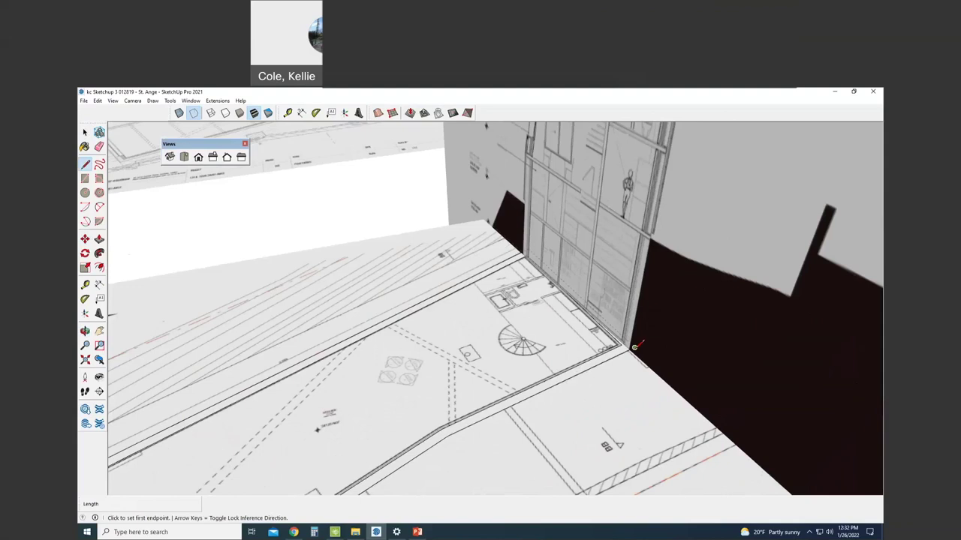
left_click(636, 345)
scroll(636, 346, "down", 2)
scroll(636, 347, "down", 3)
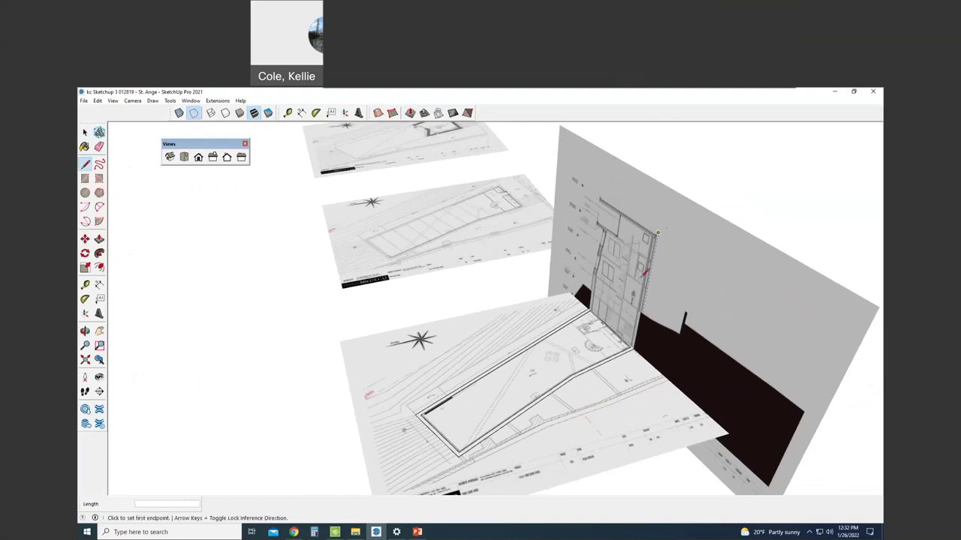
key("space")
Step: Select the vertical edge beside the door panel and view it from a new angle
middle_click_drag(697, 380, 542, 308)
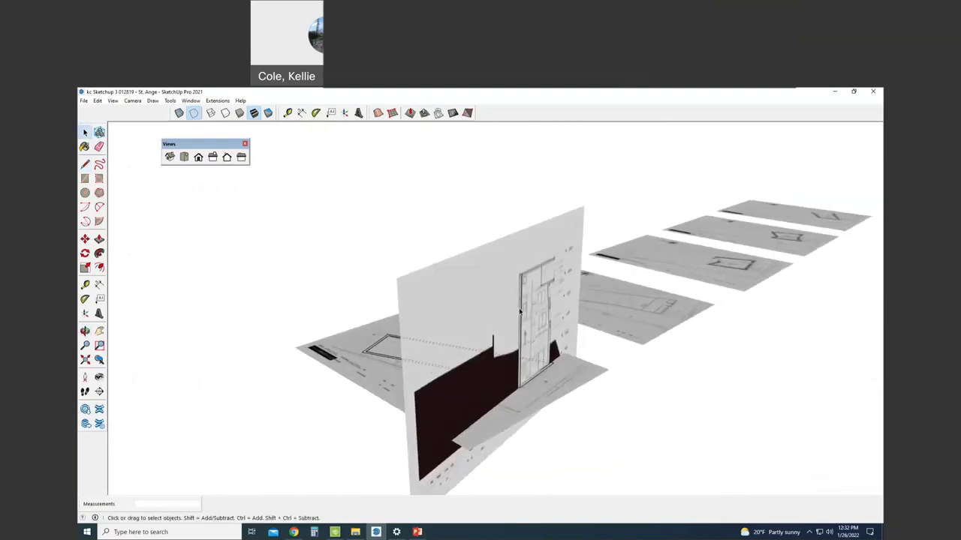
left_click(519, 312)
middle_click_drag(575, 421, 634, 348)
scroll(590, 361, "up", 10)
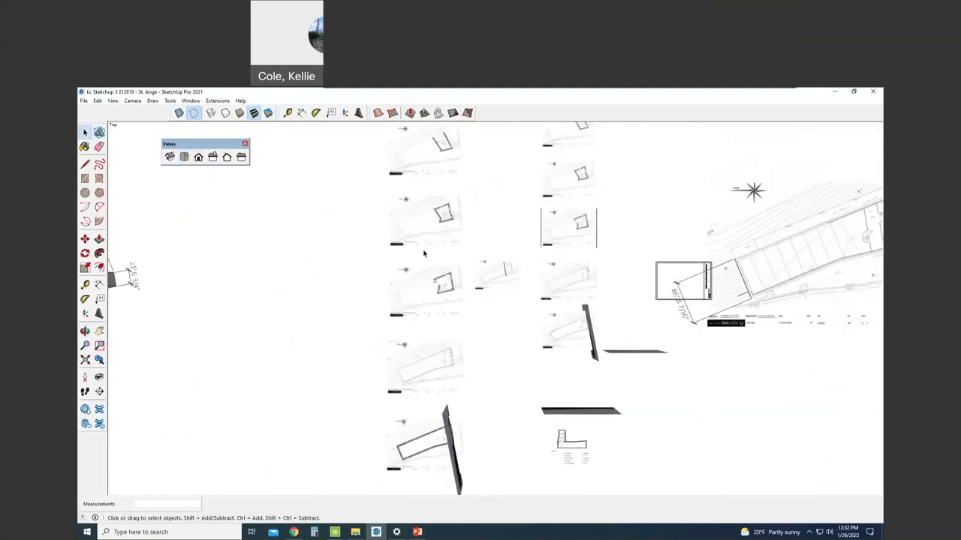
Step: Trace the ground floor plan's wall corners with Line into a closed outline face
scroll(440, 285, "up", 10)
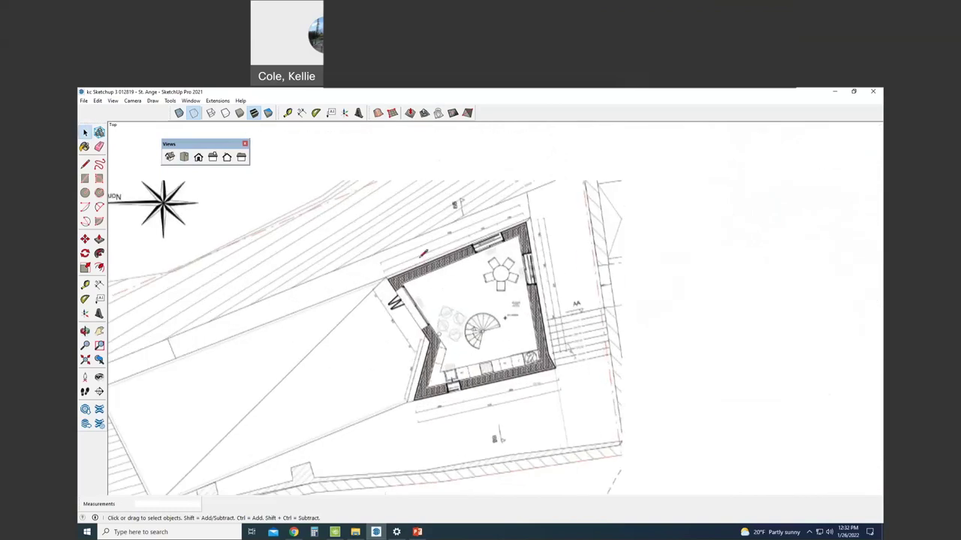
key("l")
left_click(388, 279)
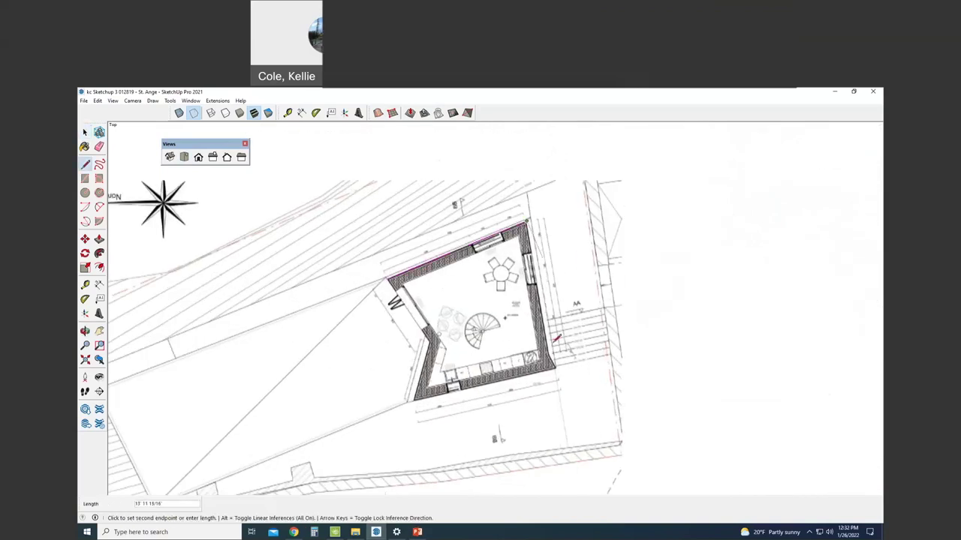
left_click(549, 354)
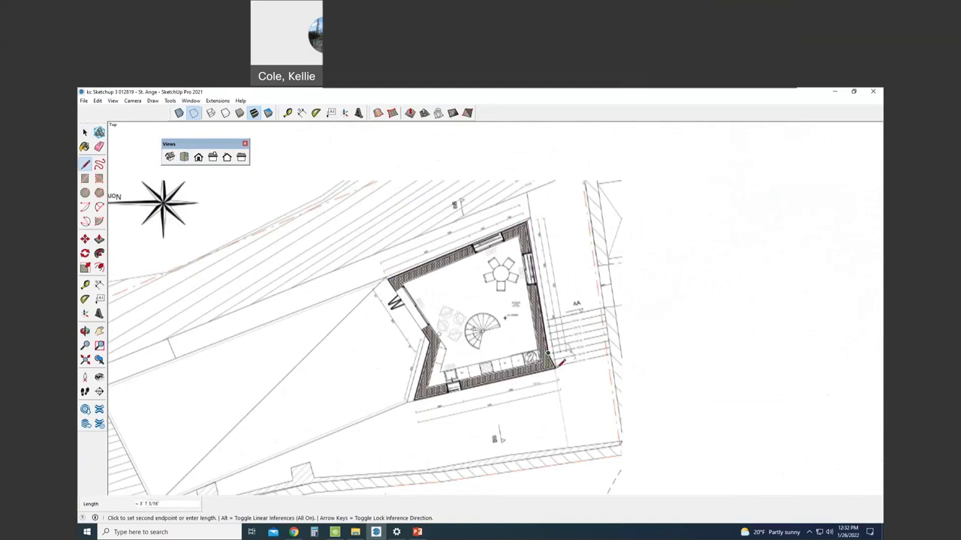
scroll(557, 366, "up", 4)
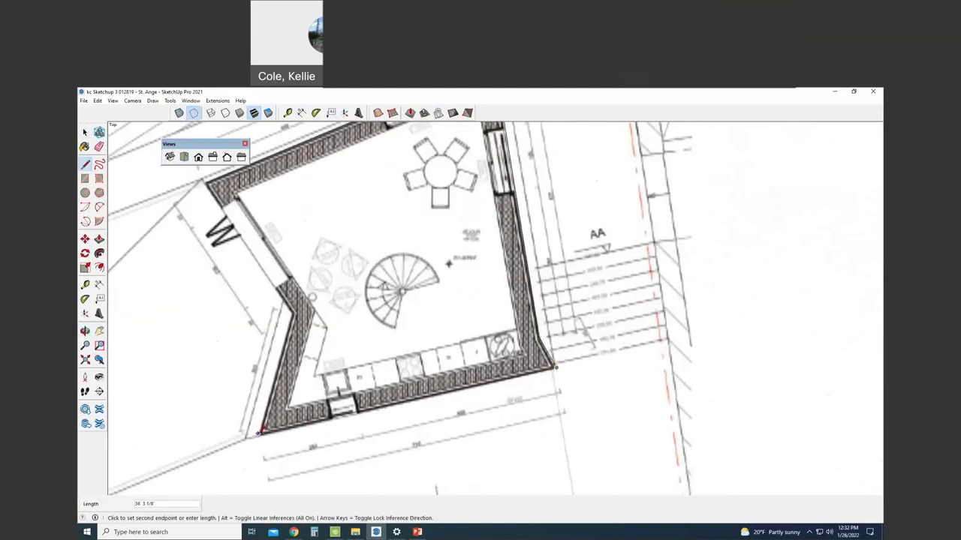
left_click(261, 431)
left_click(293, 312)
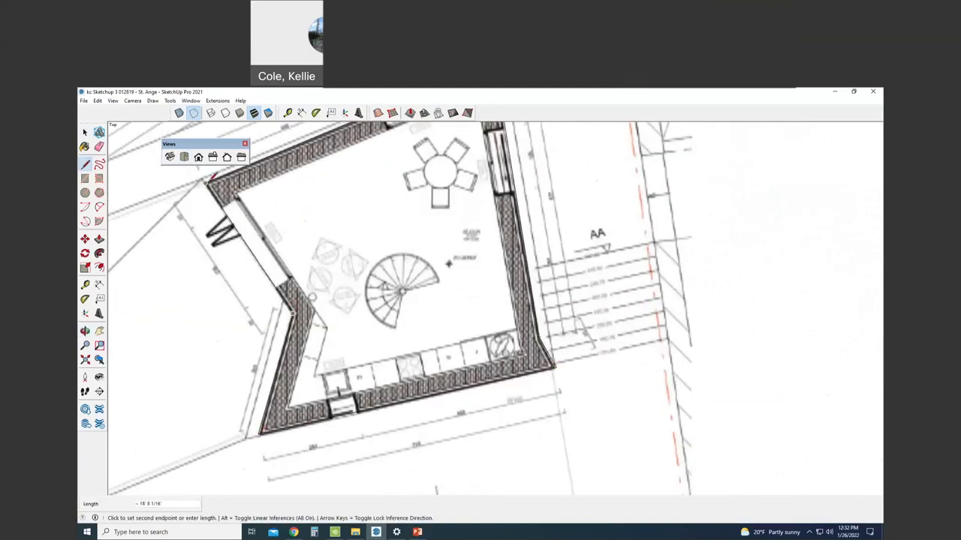
left_click(208, 180)
key("space")
Step: Offset the traced outline inward into a wall band and delete the face covering the plan
left_click(102, 268)
left_click(253, 235)
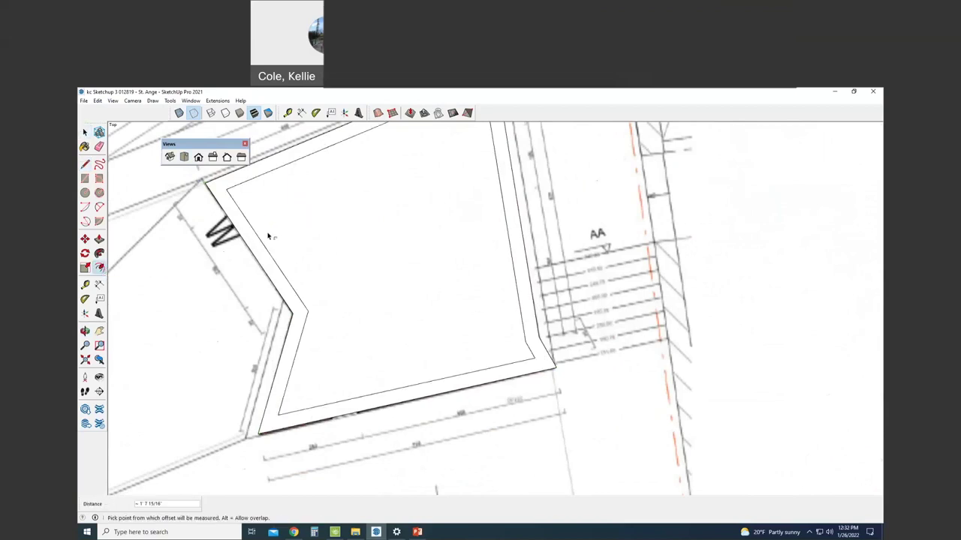
key("space")
left_click(364, 243)
key("Delete")
scroll(495, 376, "down", 5)
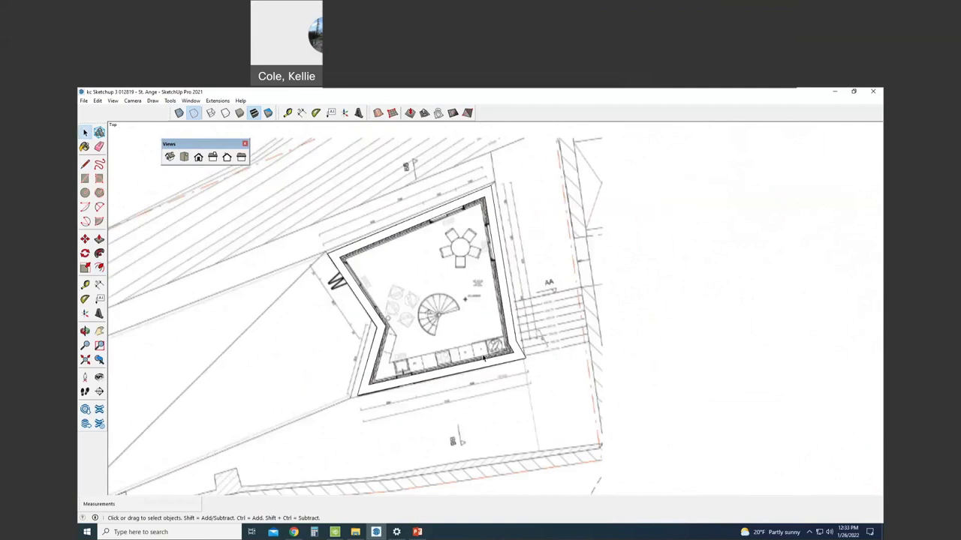
Step: Trace the bedroom floor plan's four wall corners into a closed outline face
scroll(495, 376, "up", 5)
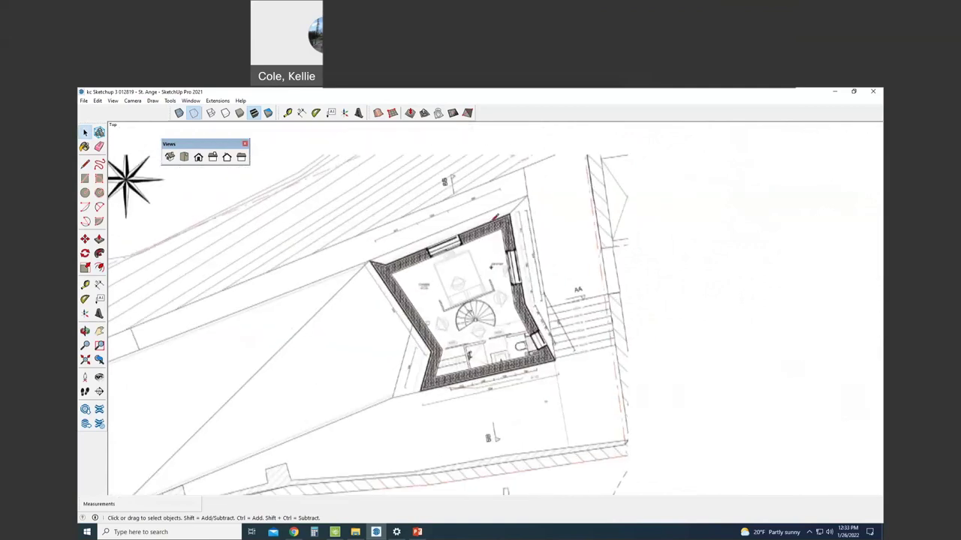
key("l")
left_click(511, 214)
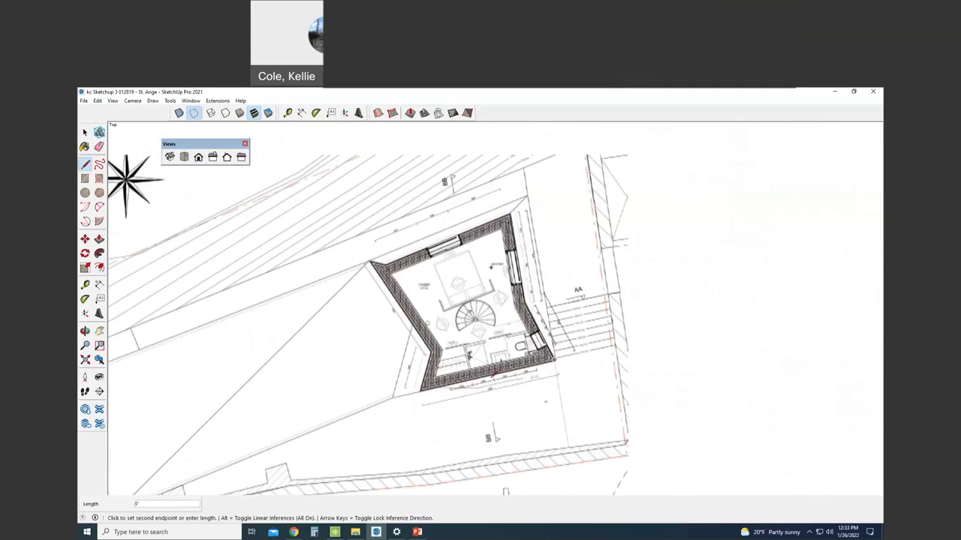
left_click(420, 390)
left_click(370, 262)
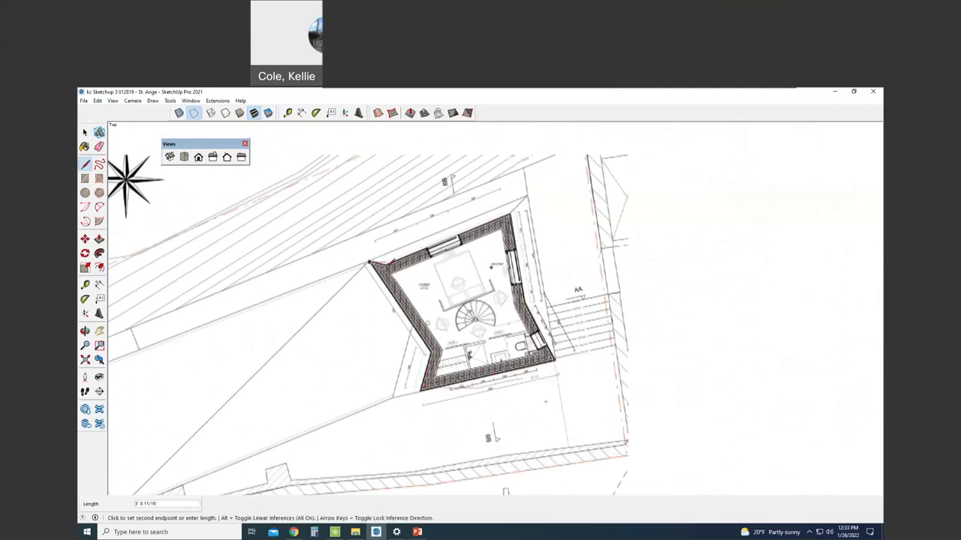
scroll(388, 264, "up", 3)
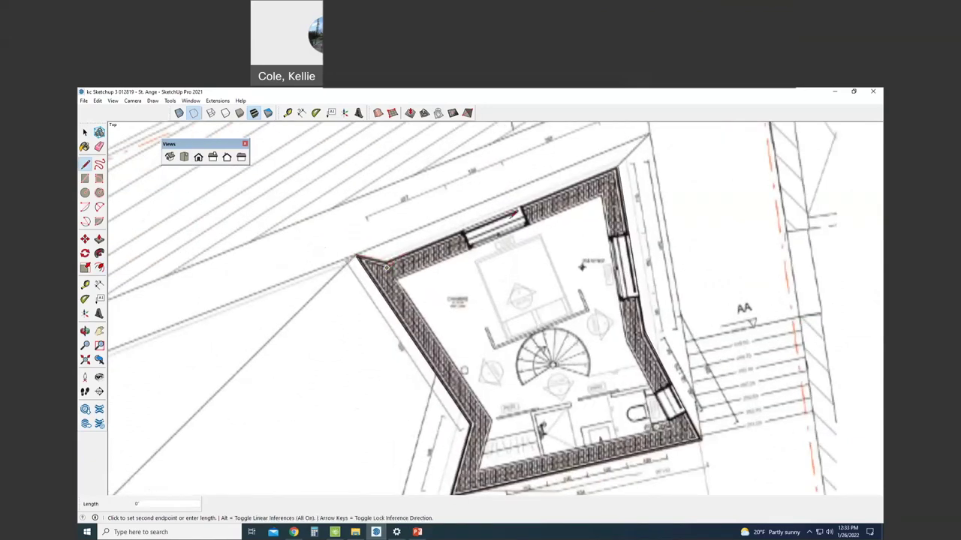
left_click(619, 162)
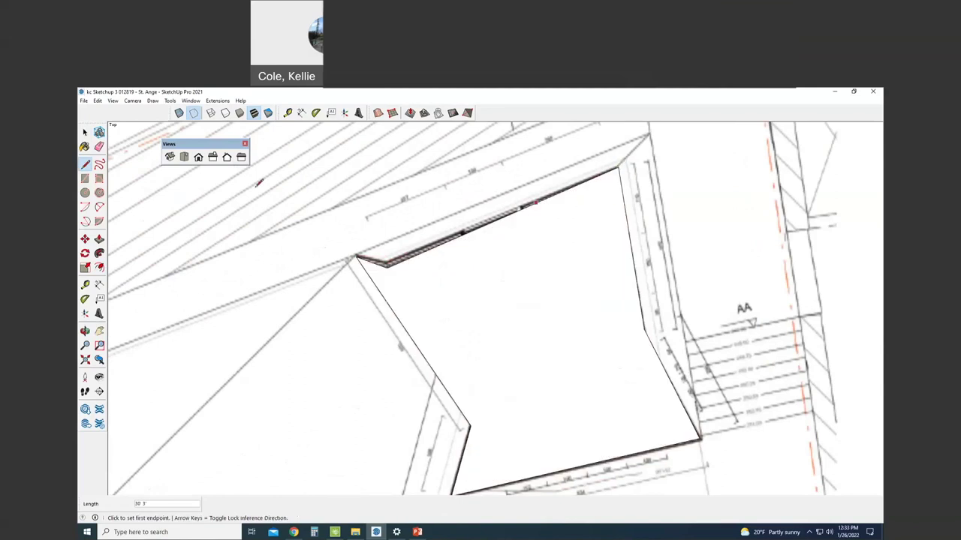
key("space")
Step: Offset the bedroom outline inward and delete the inner face to reveal the plan
left_click(100, 268)
left_click(534, 264)
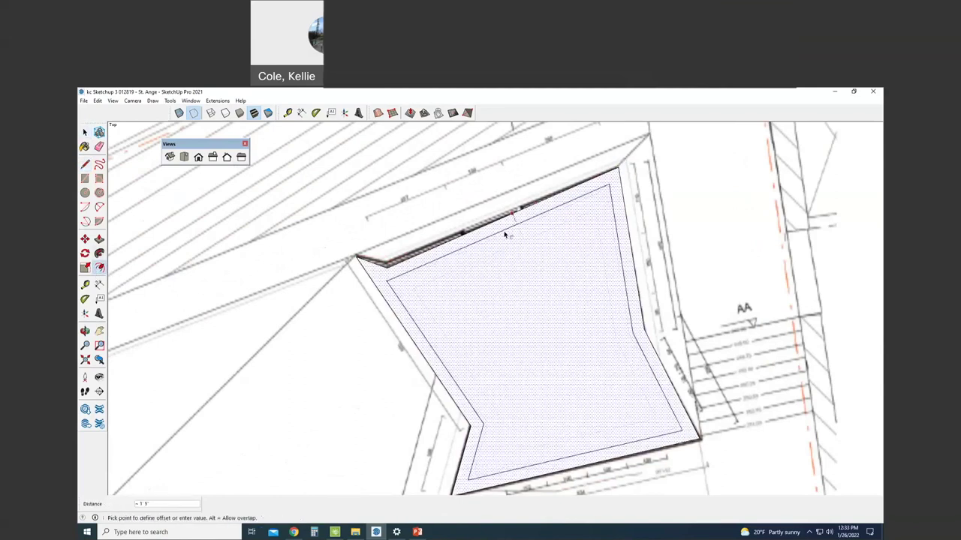
left_click(525, 247)
key("space")
left_click(530, 252)
key("Delete")
scroll(542, 312, "down", 5)
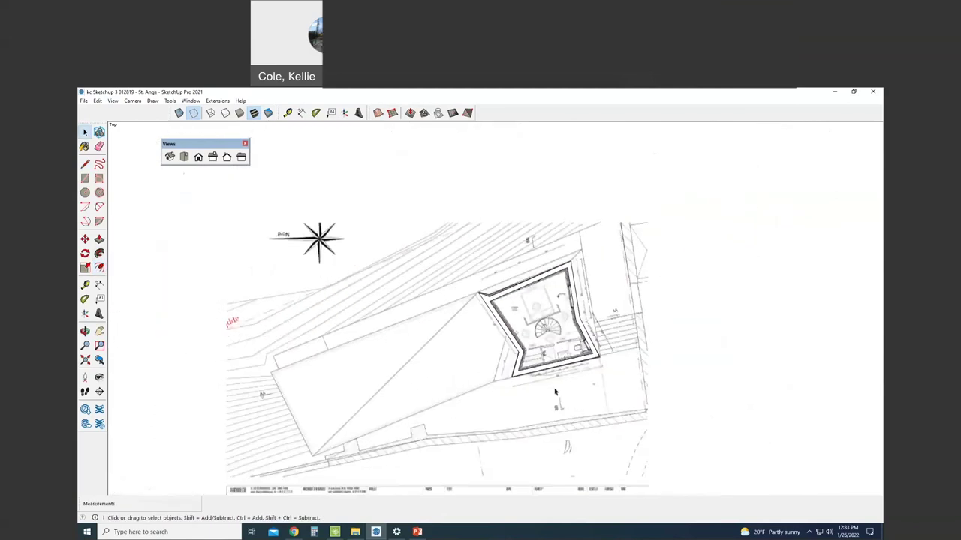
Step: Start tracing the top-floor walls through the bottom-right, bottom-left and top wall corners
scroll(555, 392, "up", 5)
key("l")
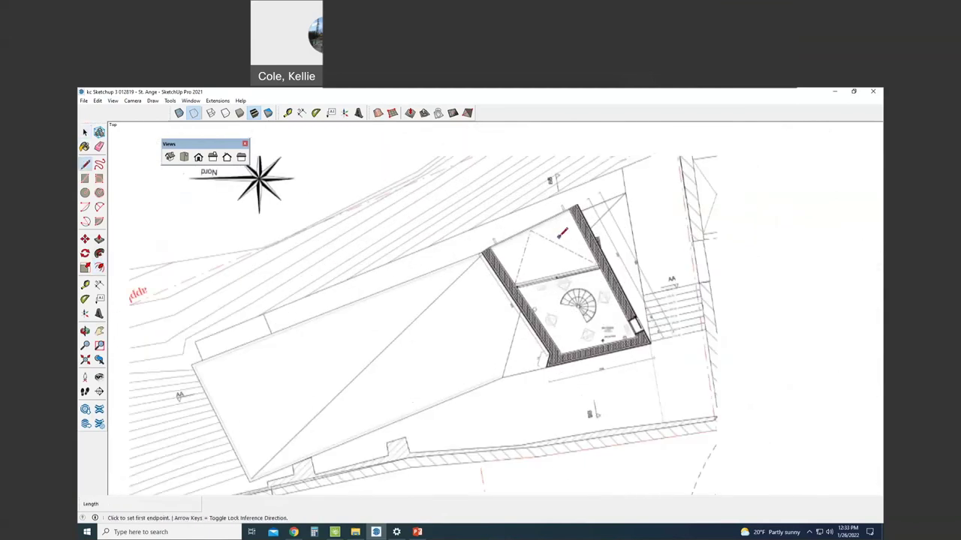
scroll(586, 196, "up", 3)
left_click(573, 209)
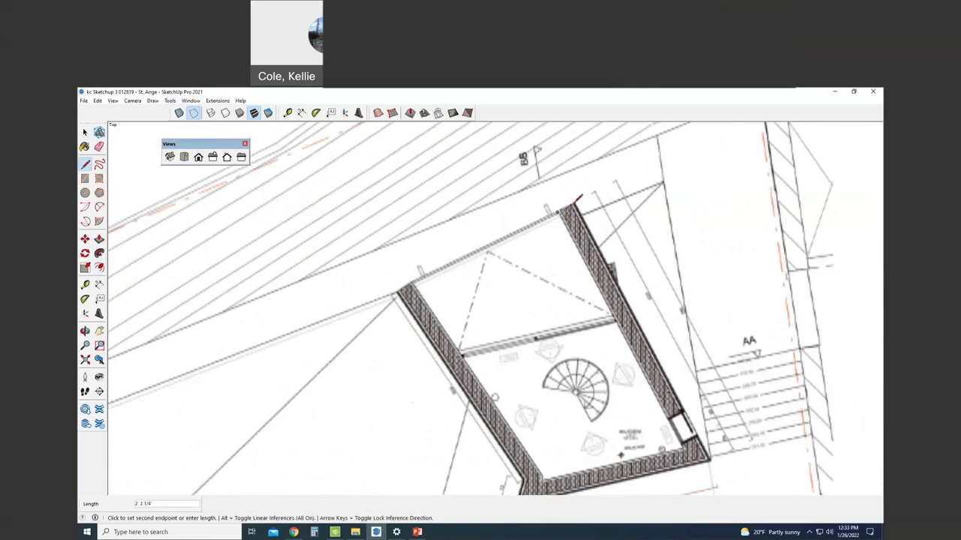
left_click(707, 459)
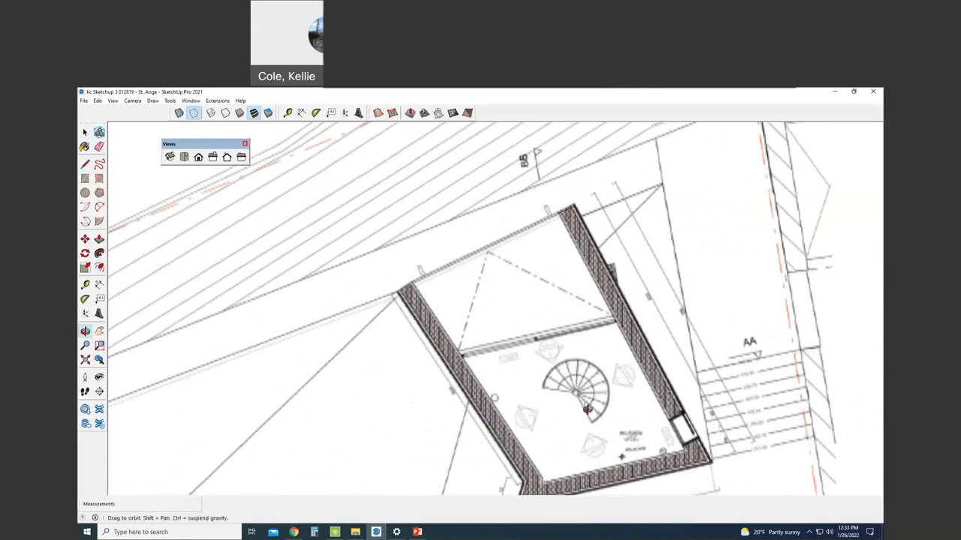
scroll(596, 420, "down", 2)
left_click(545, 470)
scroll(550, 457, "up", 3)
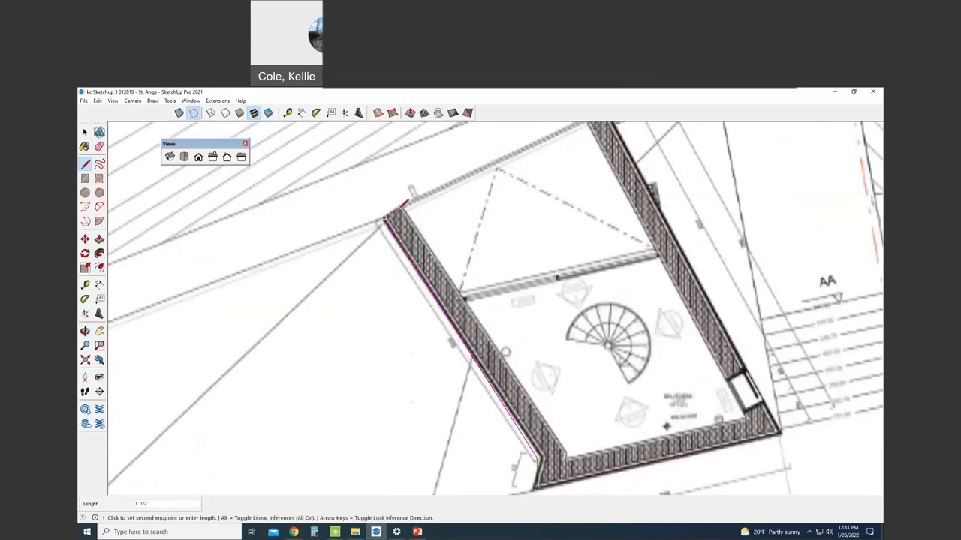
left_click(403, 206)
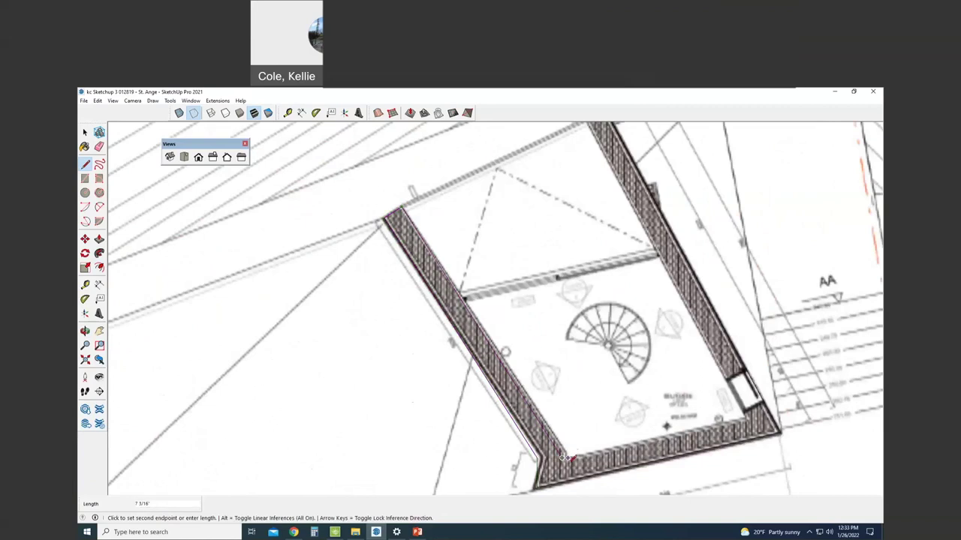
Step: Trace the remaining top-floor wall corners and close the loop into a face
scroll(568, 457, "up", 2)
left_click(562, 458)
scroll(563, 459, "down", 1)
left_click(773, 410)
scroll(773, 410, "down", 1)
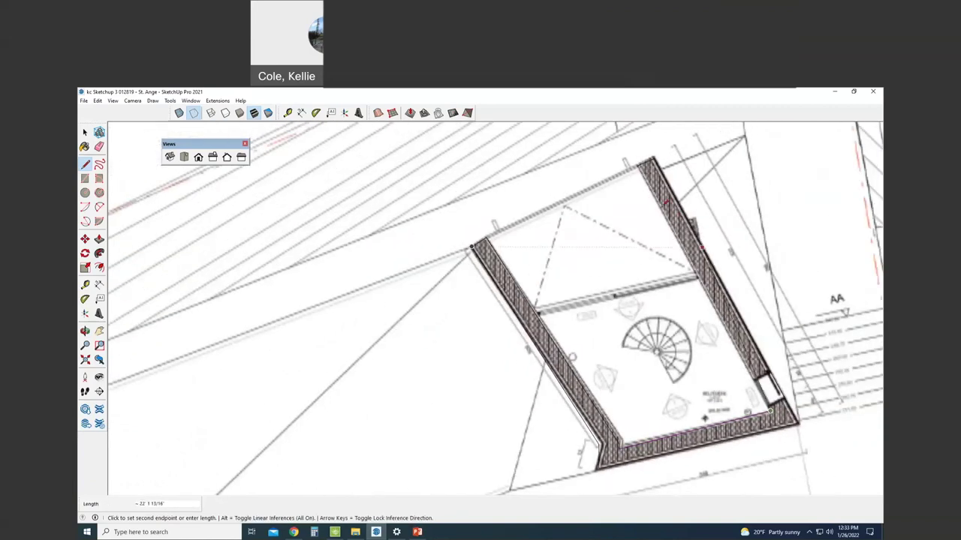
left_click(645, 160)
scroll(392, 278, "down", 10)
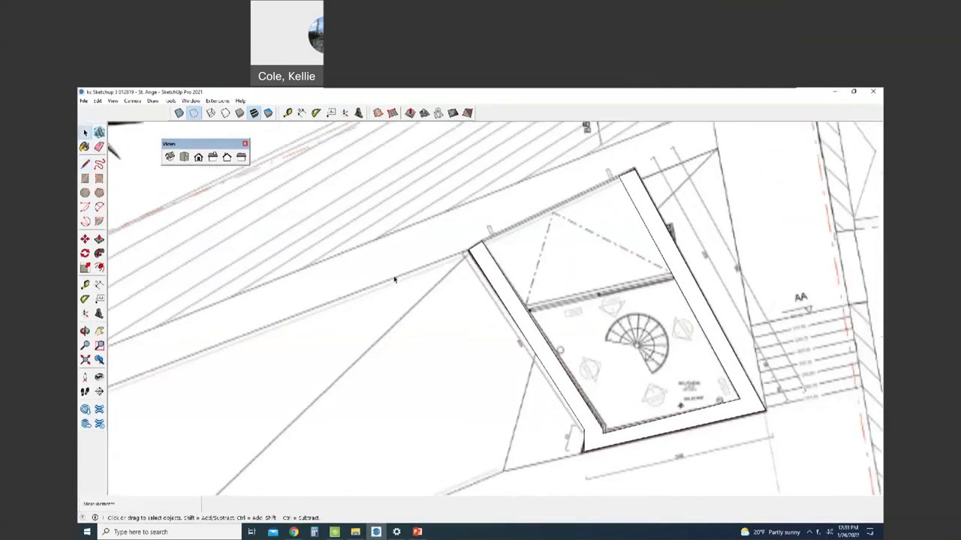
key("space")
scroll(503, 236, "down", 1)
scroll(488, 315, "up", 5)
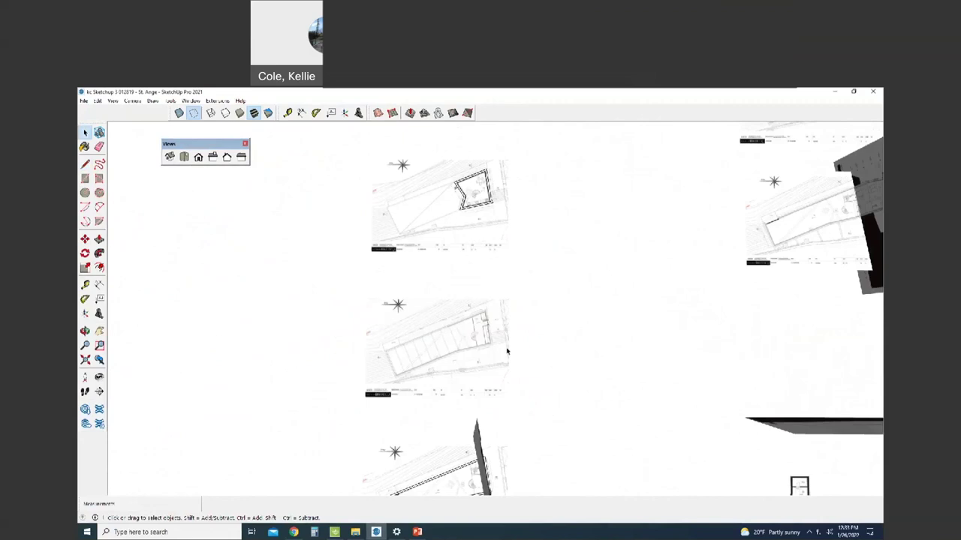
Step: Move the building outline off its plan sheet onto the section wall's edge
scroll(487, 199, "up", 6)
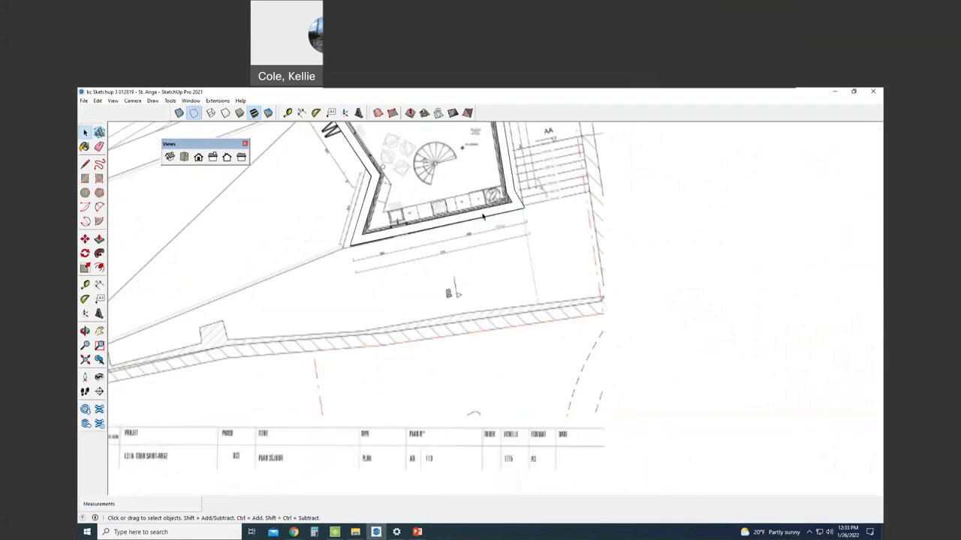
left_click(483, 216)
key("m")
scroll(525, 204, "down", 8)
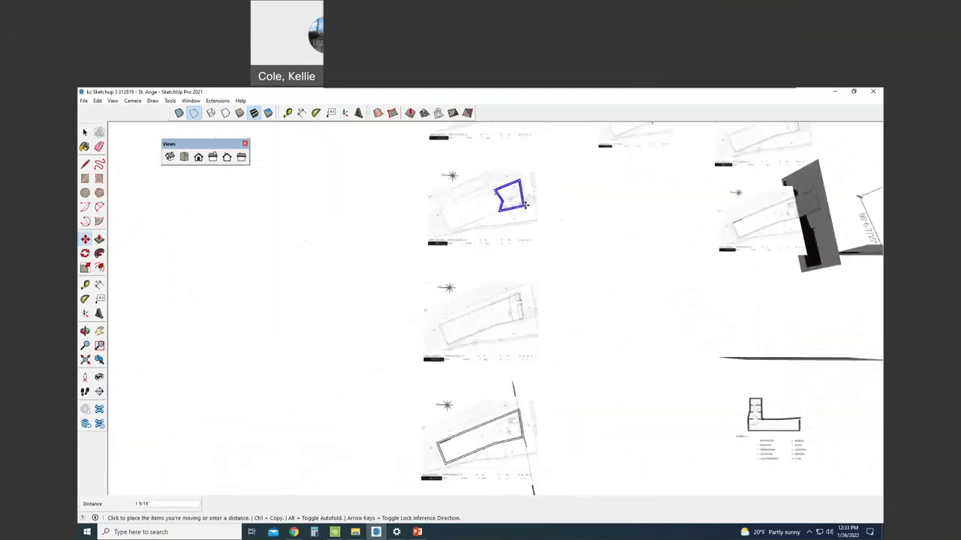
mouse_move(540, 218)
middle_mouse_down()
mouse_move(576, 235)
mouse_move(575, 270)
mouse_move(573, 311)
mouse_move(535, 321)
middle_mouse_up()
scroll(536, 321, "up", 5)
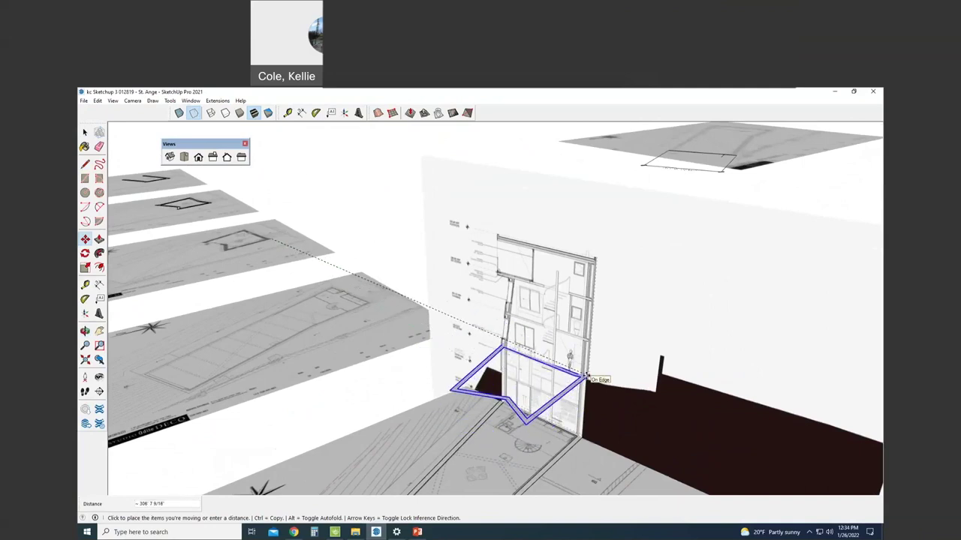
left_click(586, 375)
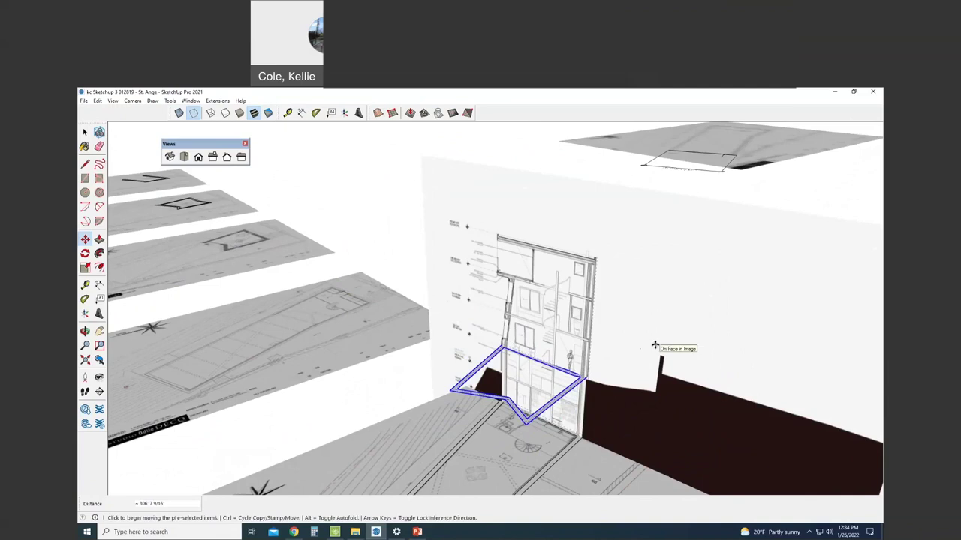
scroll(633, 364, "down", 6)
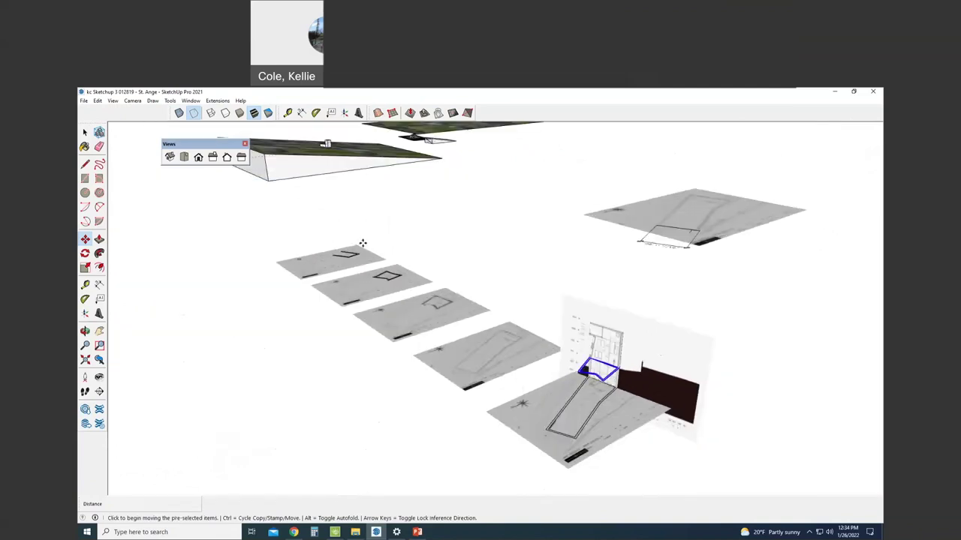
scroll(392, 251, "up", 2)
key("space")
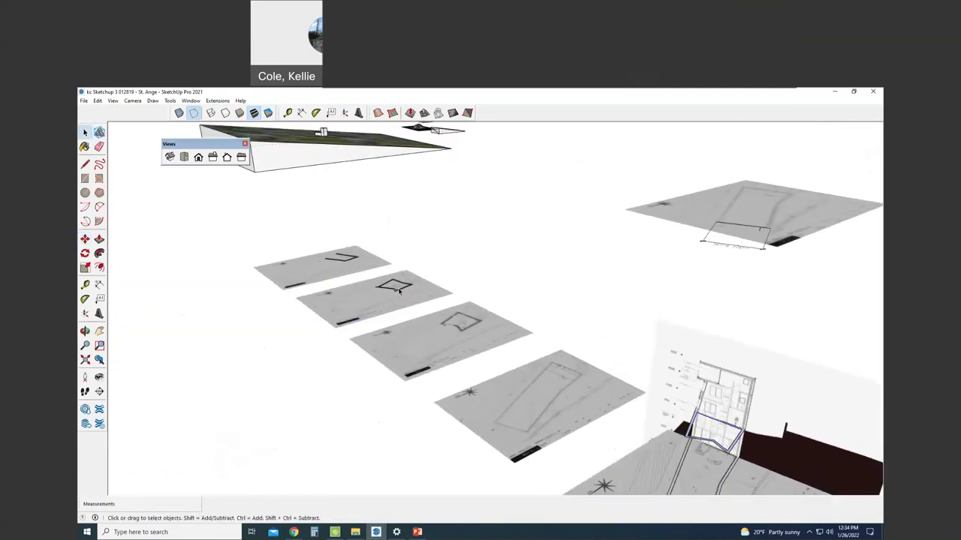
scroll(397, 291, "up", 8)
Step: Move the small floor outline up to its floor level on the section
left_click(360, 299)
key("m")
left_click(478, 255)
scroll(345, 270, "down", 10)
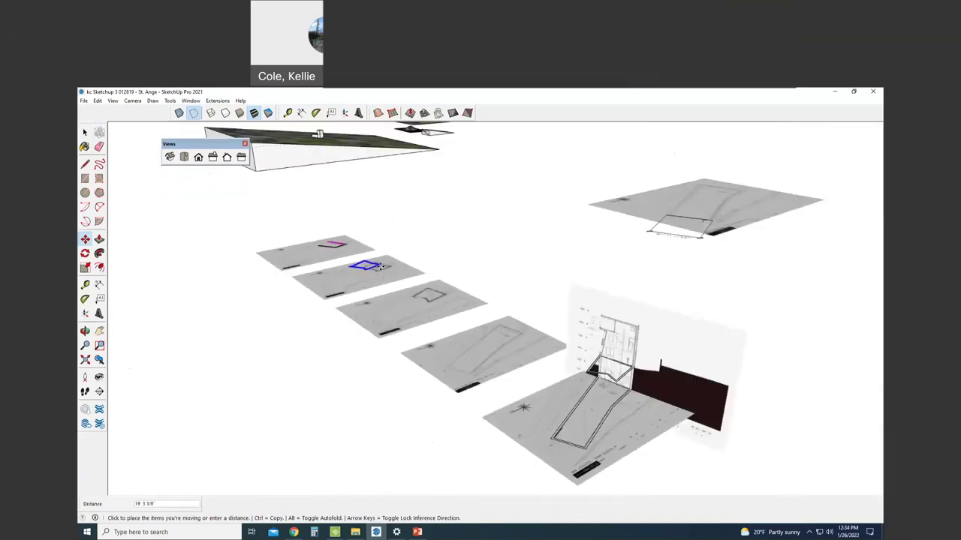
scroll(618, 346, "up", 8)
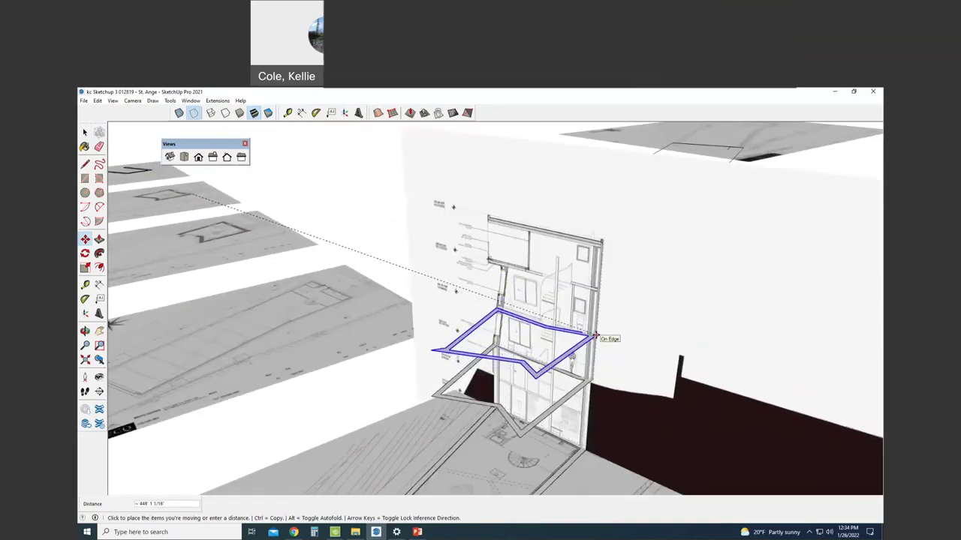
left_click(595, 335)
scroll(635, 367, "down", 6)
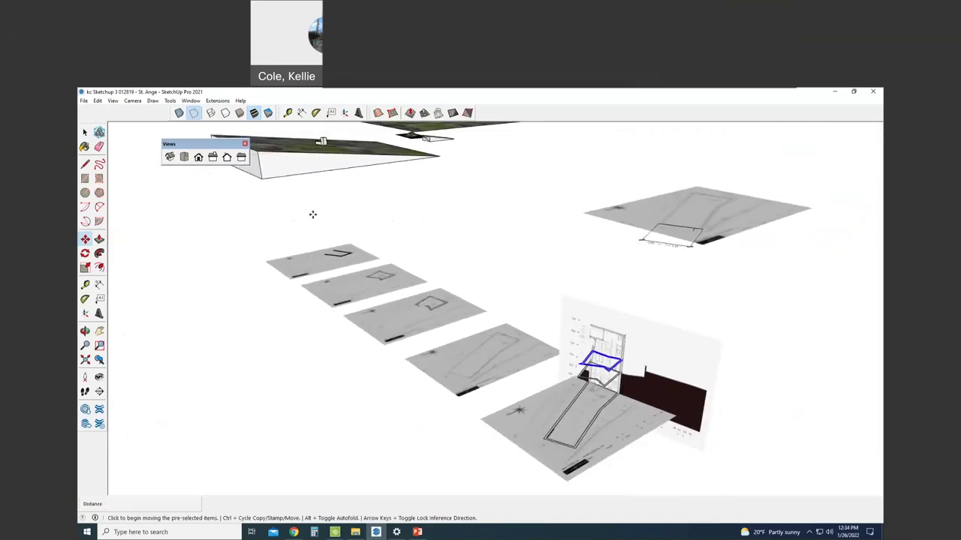
key("space")
scroll(368, 272, "up", 10)
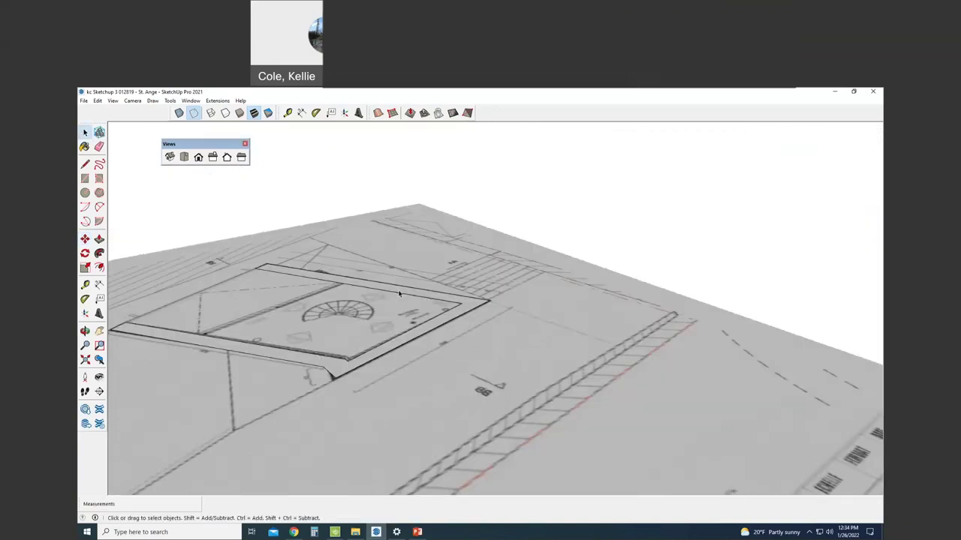
Step: Select the U-shaped slab with its edges and pick it up with Move
double_click(398, 294)
key("m")
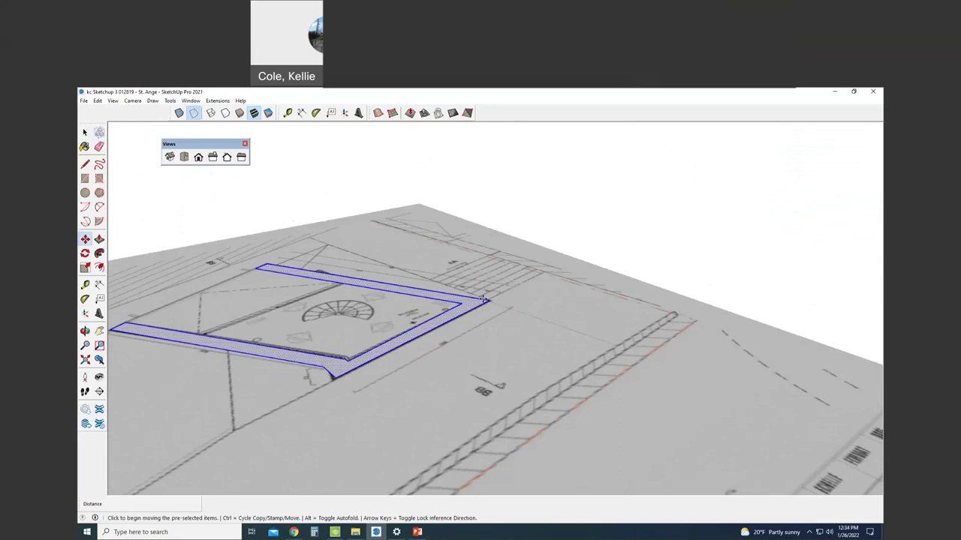
left_click(486, 300)
scroll(517, 323, "down", 10)
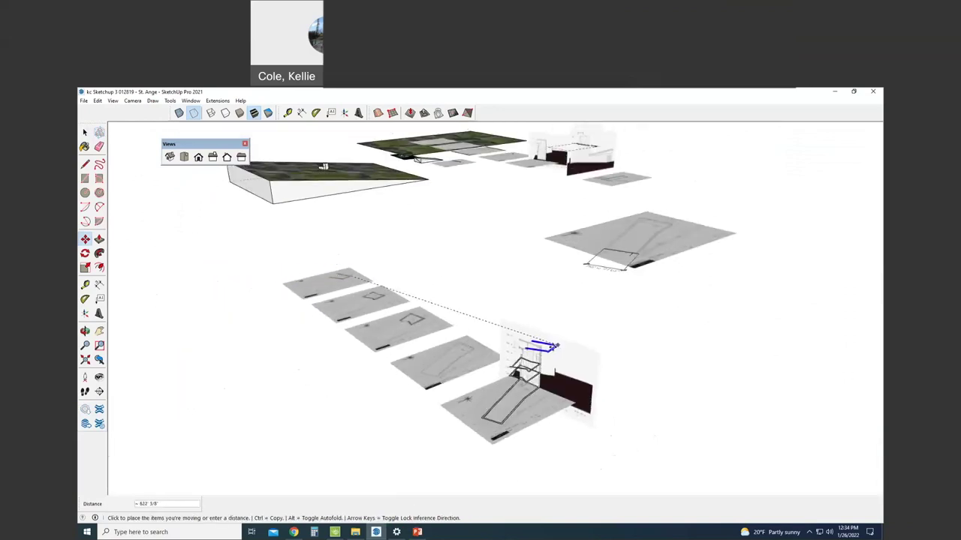
scroll(555, 346, "up", 8)
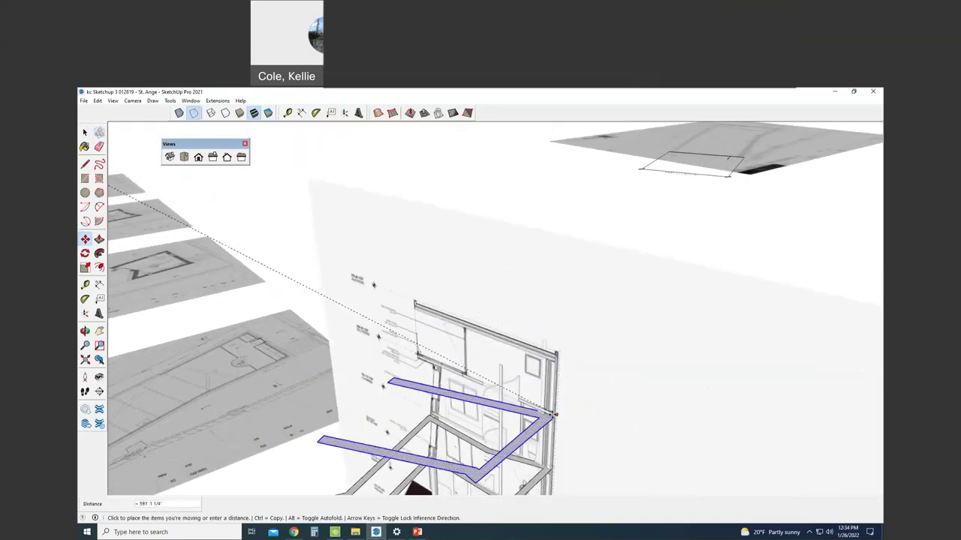
scroll(555, 414, "up", 5)
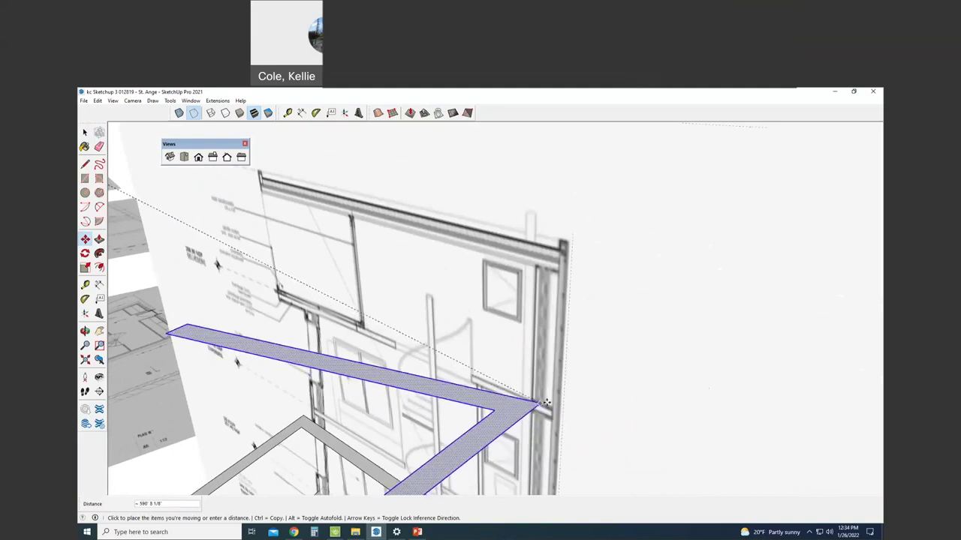
Step: Drop the U-shaped slab at its level on the section sheet
scroll(548, 403, "down", 5)
left_click(552, 403)
scroll(530, 377, "down", 3)
scroll(541, 375, "down", 3)
scroll(555, 312, "up", 1)
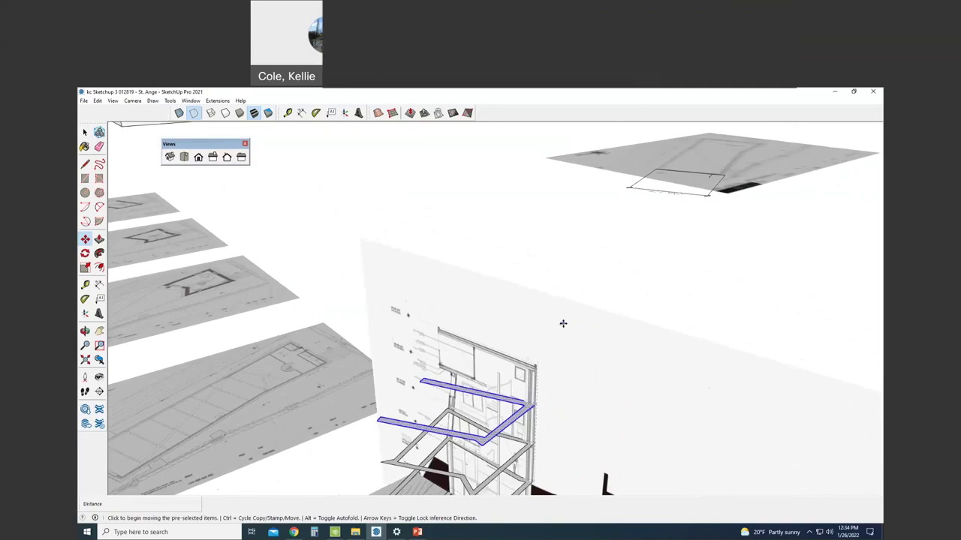
Step: Push/Pull the top floor outline up about 14 feet to the matching endpoint
key("p")
left_click(523, 410)
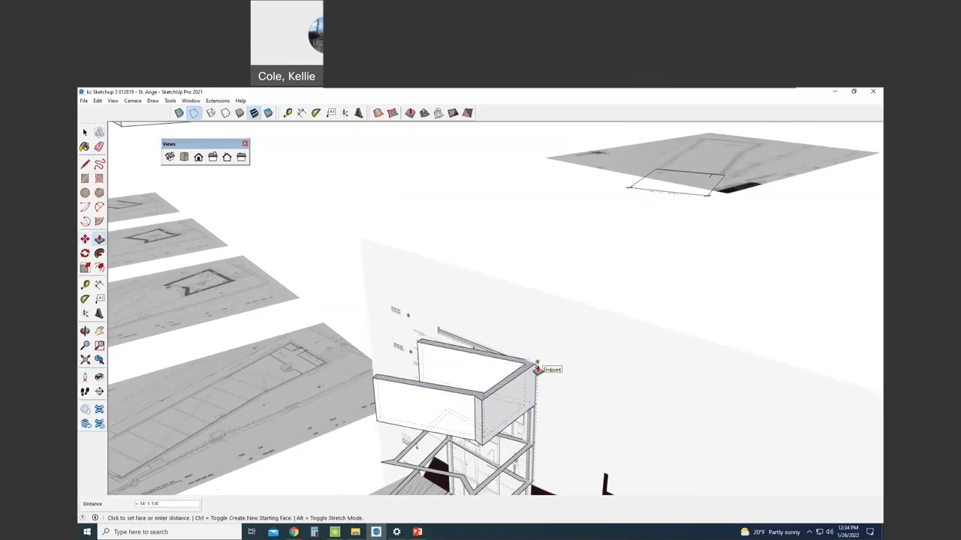
left_click(537, 369)
key("o")
left_click_drag(553, 327, 554, 360)
Step: Draw a line along the box's top edge to close its top face
key("l")
scroll(457, 329, "up", 3)
left_click(449, 334)
left_click(379, 389)
key("space")
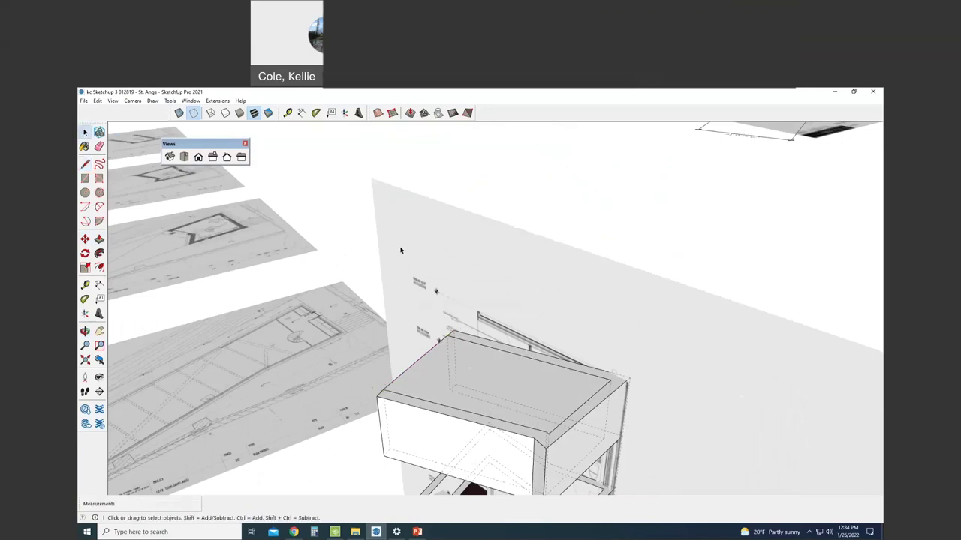
scroll(400, 249, "down", 5)
scroll(633, 325, "down", 4)
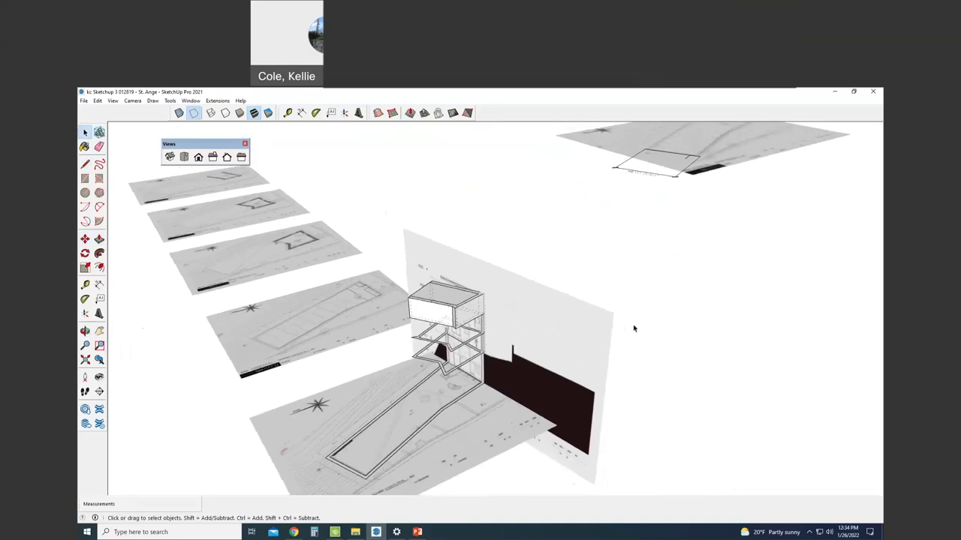
middle_click_drag(498, 438, 532, 372)
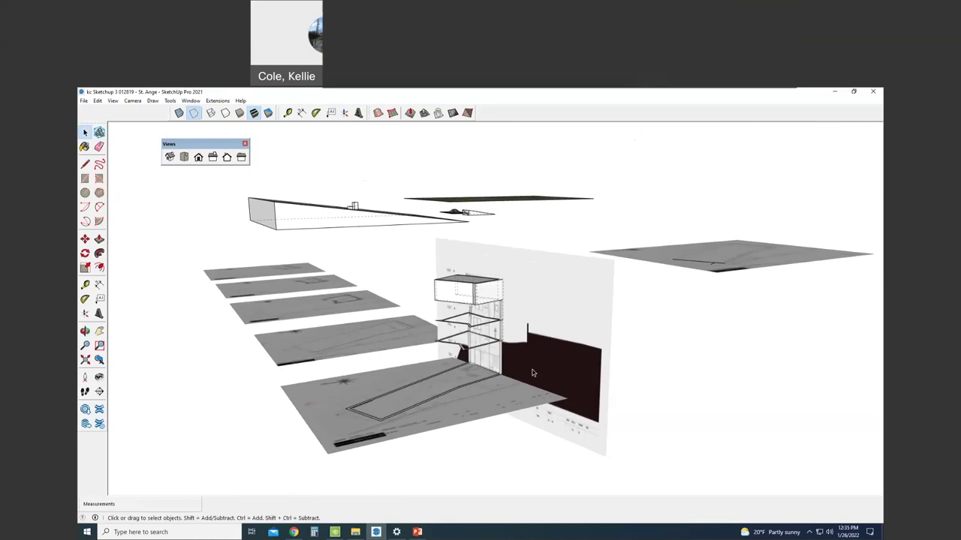
Step: Make the upper mid-level floor outline a group
scroll(497, 357, "up", 4)
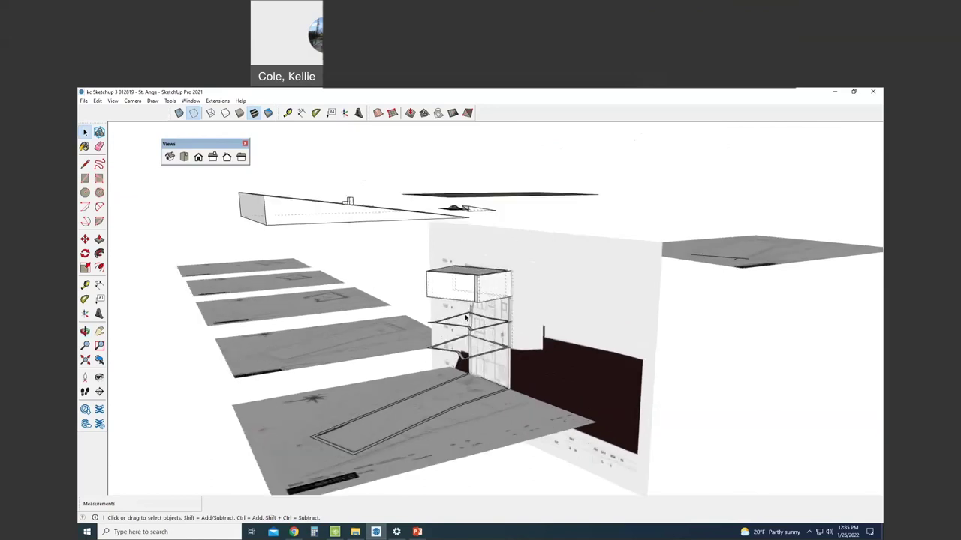
mouse_move(388, 308)
left_mouse_down()
mouse_move(533, 317)
mouse_move(594, 352)
left_mouse_up()
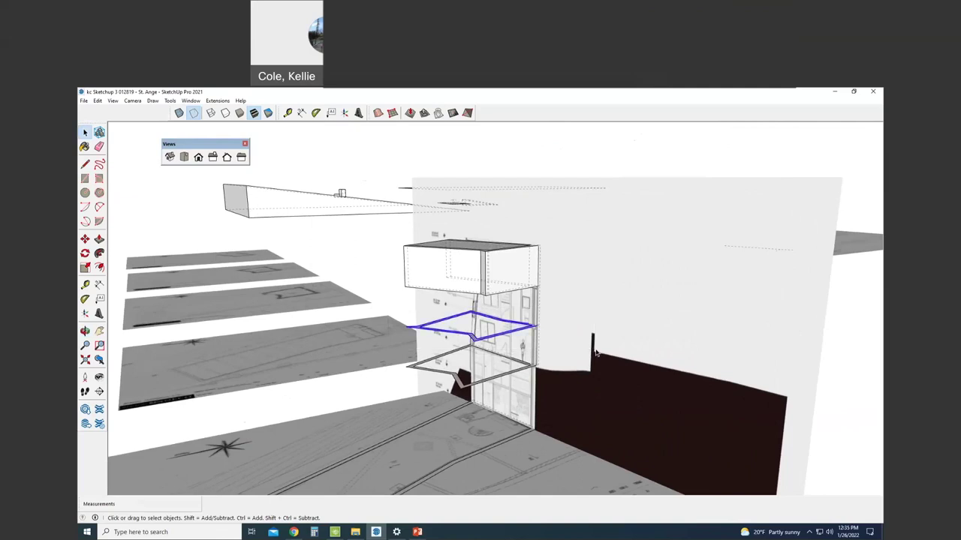
right_click(504, 335)
left_click(443, 332)
scroll(315, 295, "up", 4)
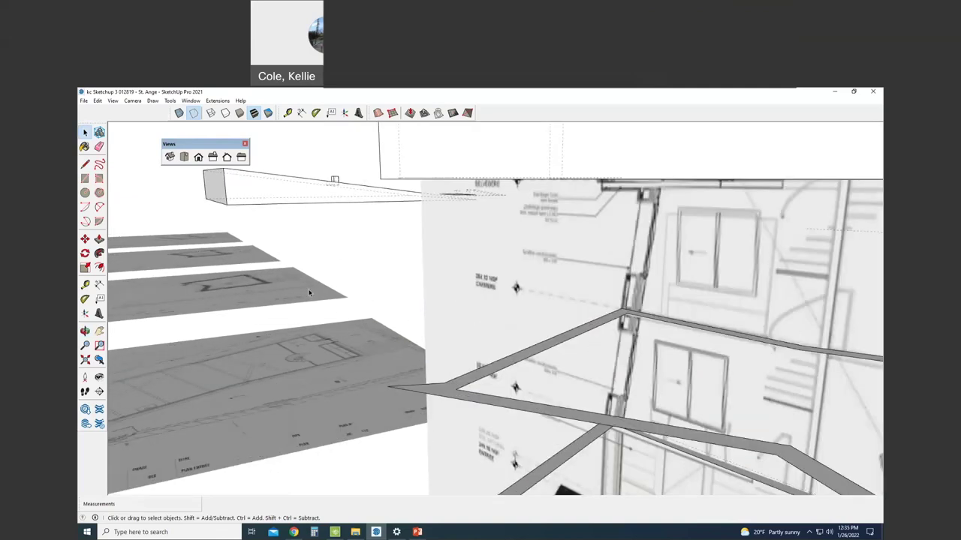
scroll(324, 291, "down", 5)
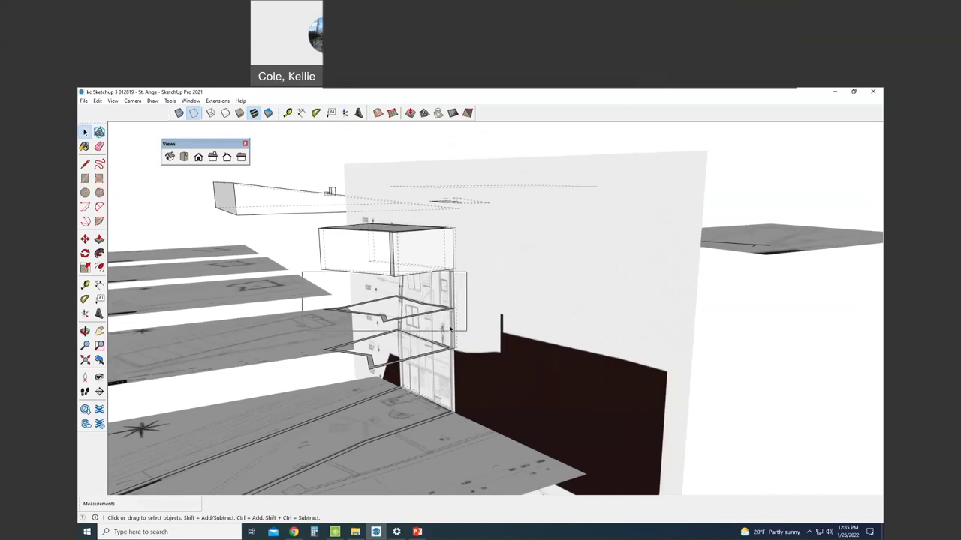
left_click(403, 301)
mouse_move(404, 301)
middle_mouse_down()
mouse_move(382, 286)
mouse_move(394, 304)
middle_mouse_up()
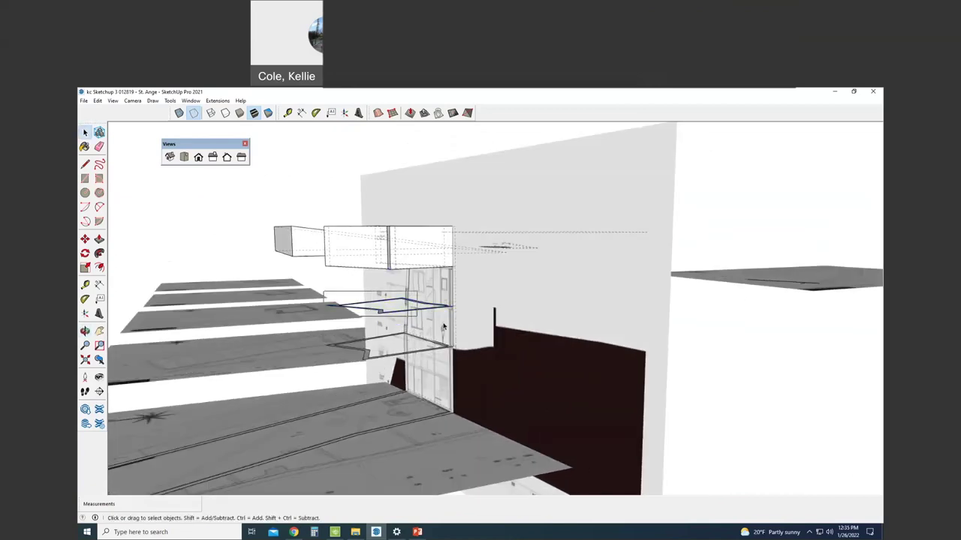
right_click(419, 314)
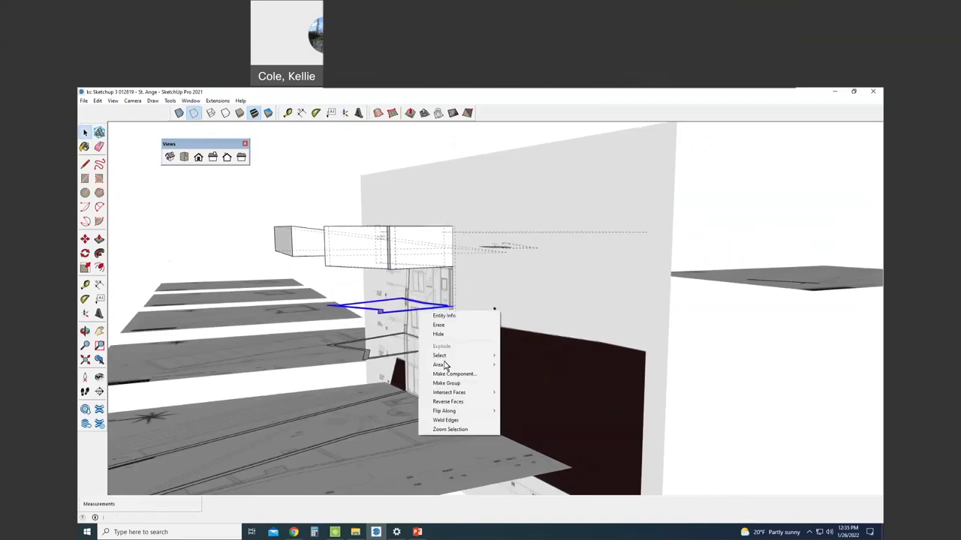
left_click(444, 375)
left_click(348, 395)
right_click(398, 314)
left_click(418, 386)
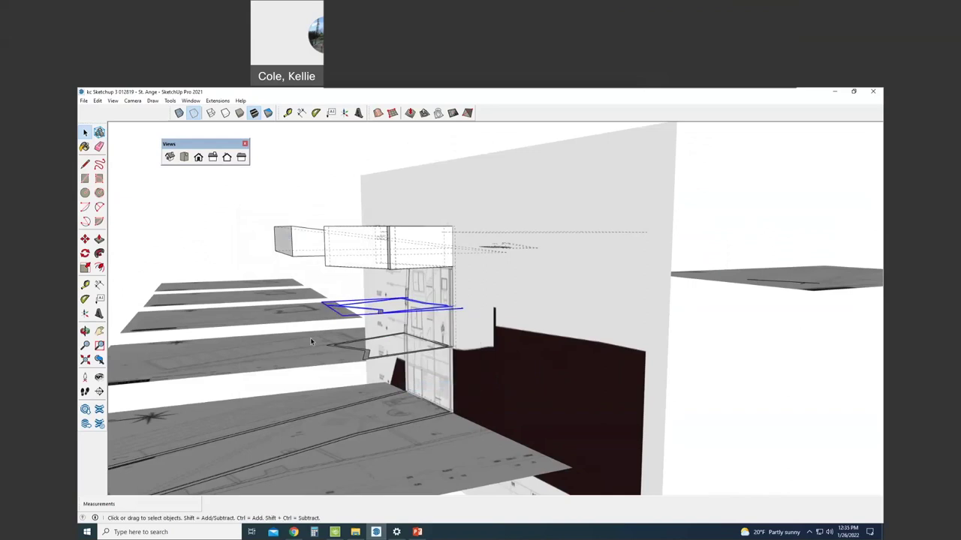
Step: Make the lower mid-level floor outline a group
left_click_drag(304, 326, 443, 359)
right_click(411, 350)
left_click(317, 331)
left_click(418, 353)
right_click(418, 356)
left_click(469, 426)
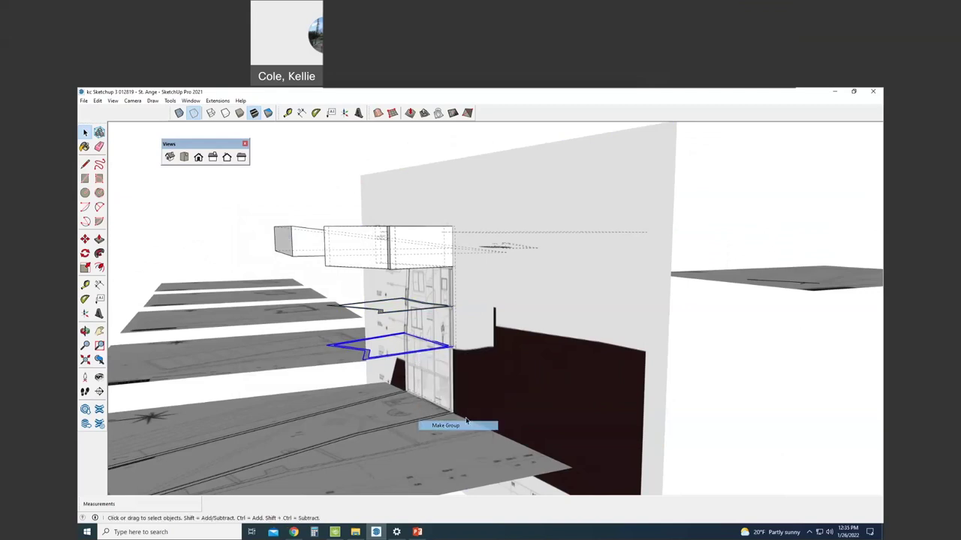
scroll(556, 394, "down", 2)
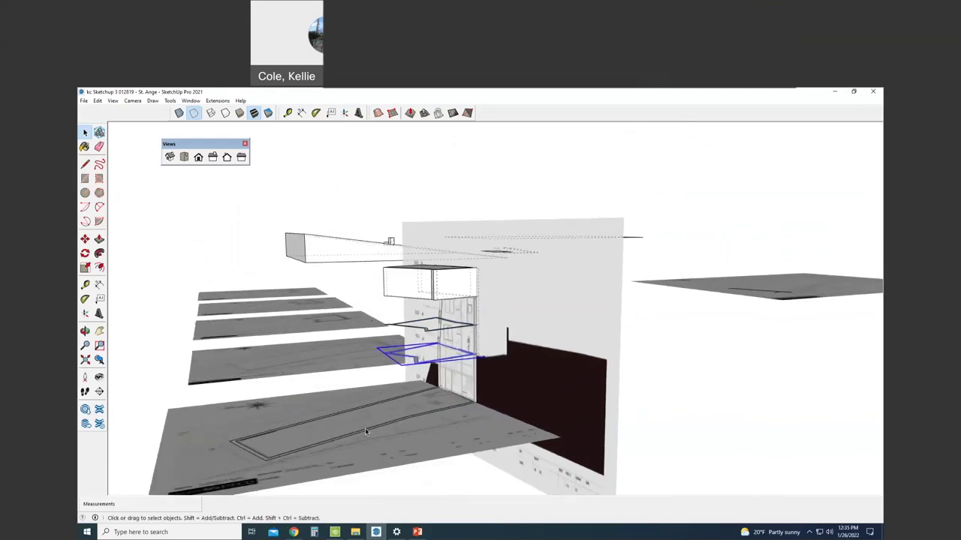
scroll(366, 433, "up", 4)
scroll(596, 385, "down", 3)
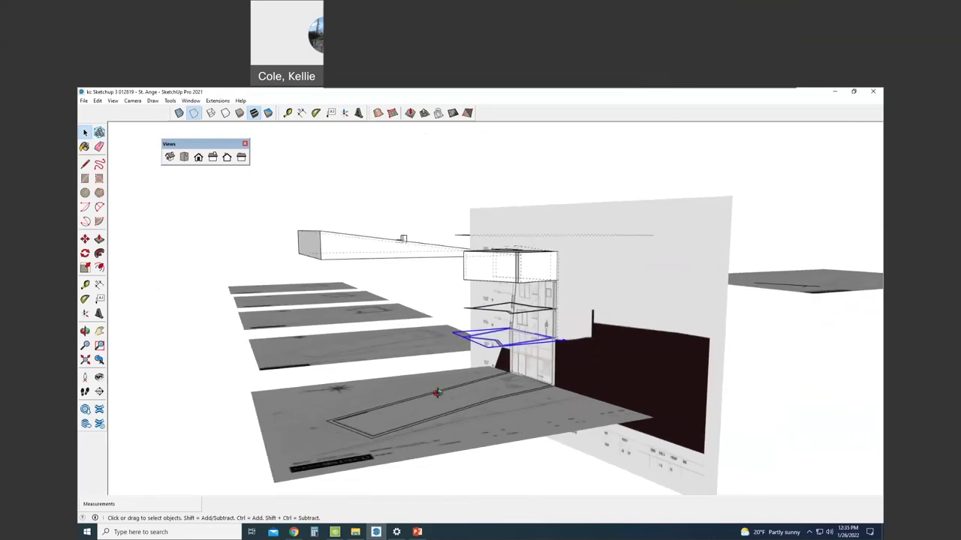
scroll(313, 384, "up", 2)
Step: Select the long ground rectangle with its back edge and make it a group
left_click(371, 401)
left_click(523, 397)
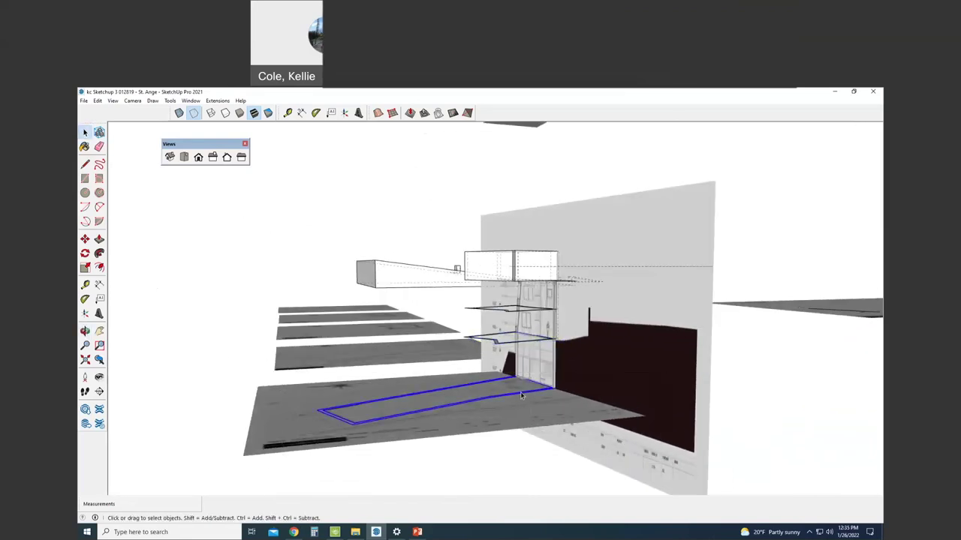
right_click(523, 396)
left_click(546, 341)
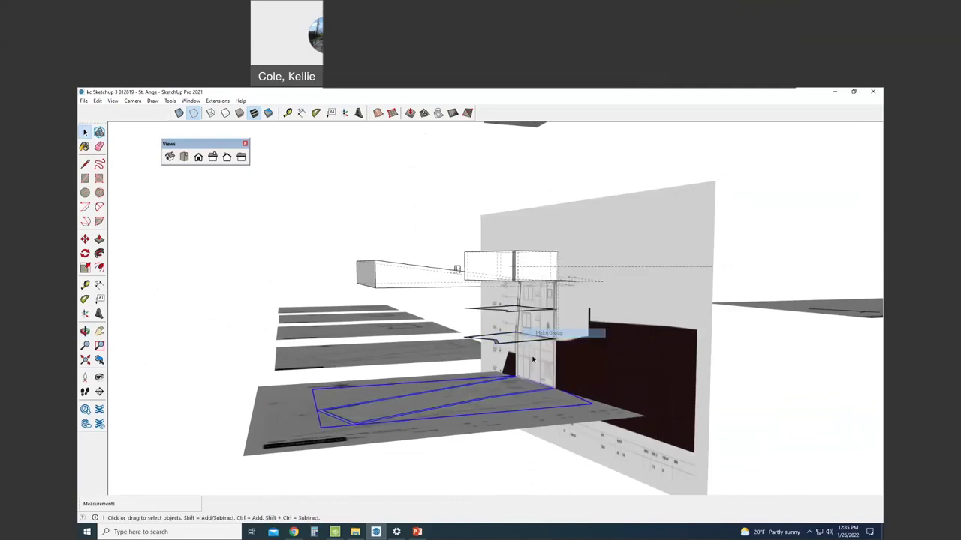
Step: Push/Pull the ground rectangle face up 16' 10 1/2" into full-height walls
scroll(547, 423, "up", 2)
scroll(547, 423, "up", 2)
key("p")
scroll(534, 405, "up", 3)
key("space")
left_click(538, 401)
key("p")
left_click(538, 401)
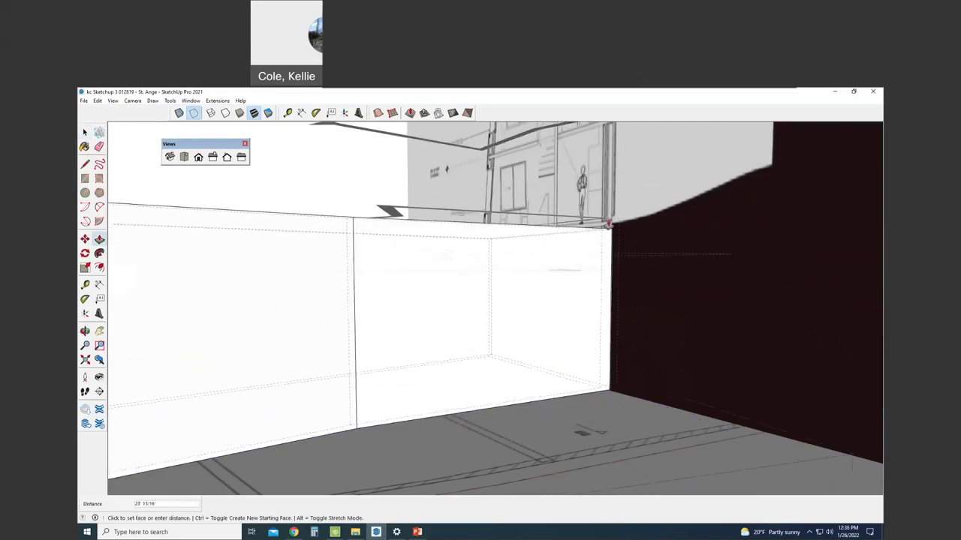
left_click(608, 224)
scroll(557, 283, "down", 5)
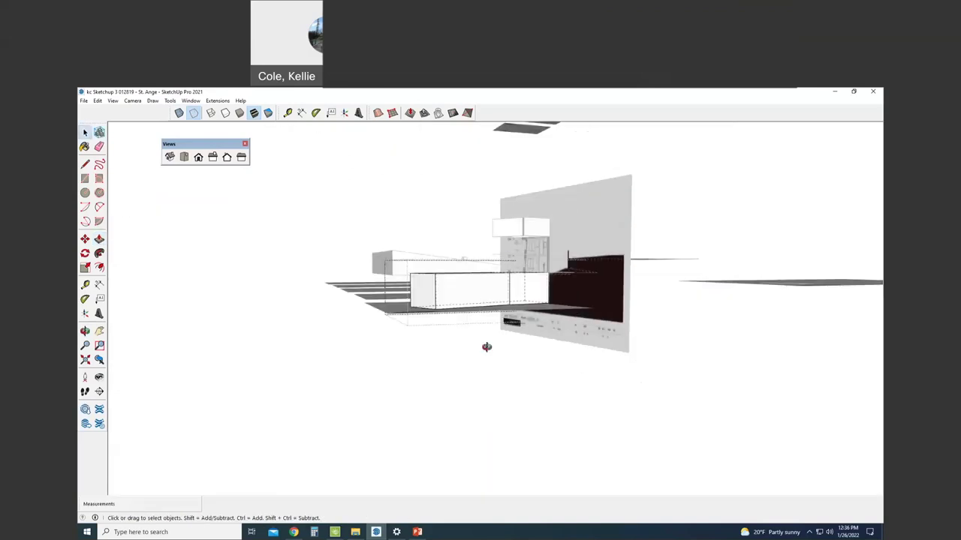
middle_click_drag(485, 343, 571, 330)
scroll(600, 285, "up", 6)
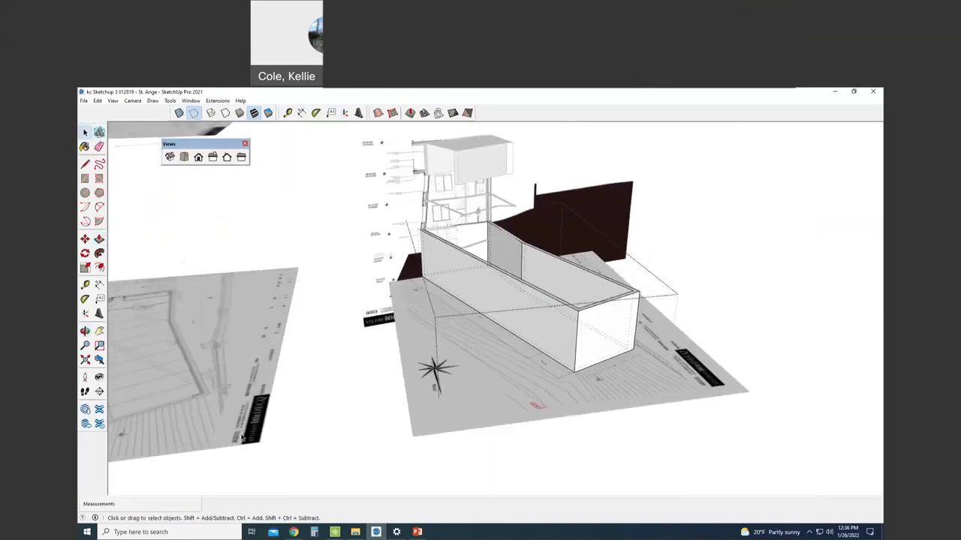
key("space")
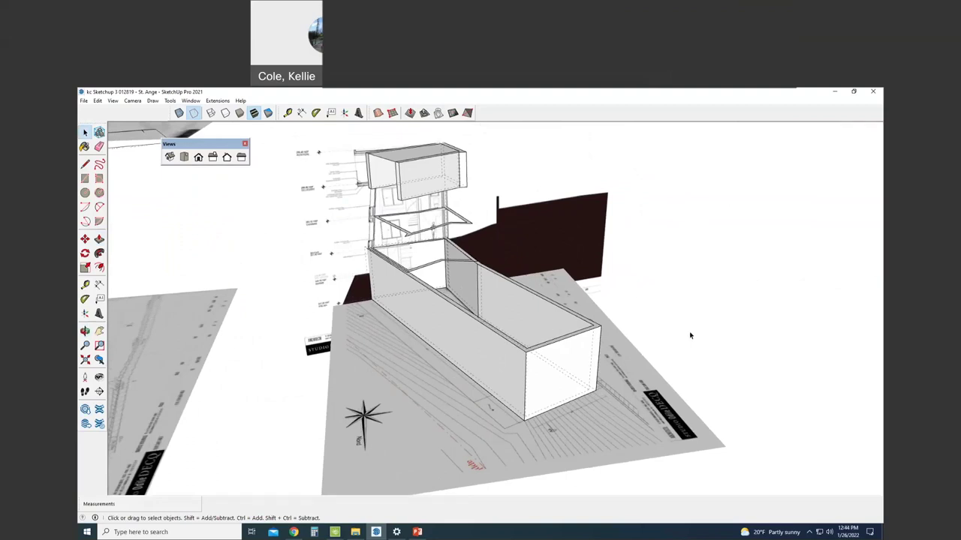
Step: Draw the remaining Line edges from the top box's corners down to the tower corner
scroll(262, 412, "up", 5)
scroll(262, 412, "down", 2)
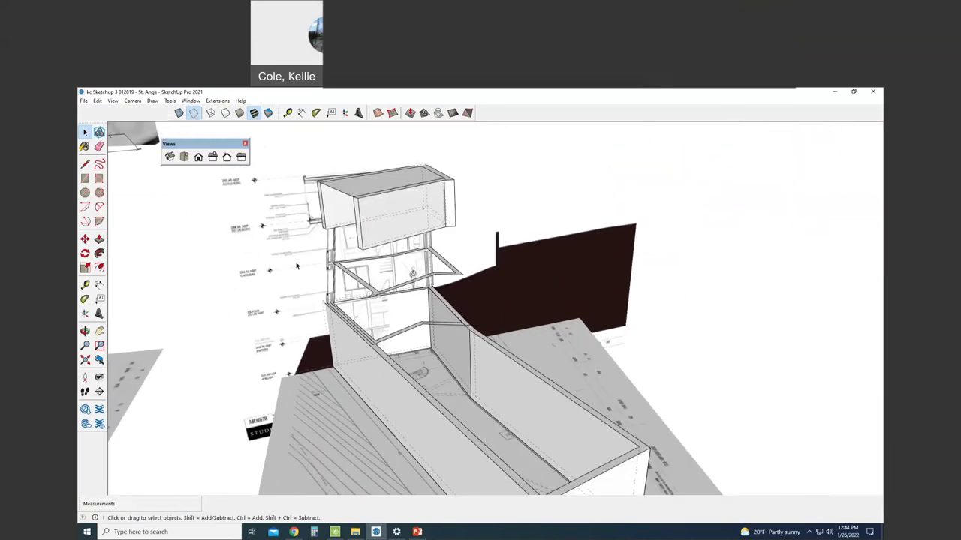
scroll(303, 273, "up", 2)
key("l")
left_click(500, 277)
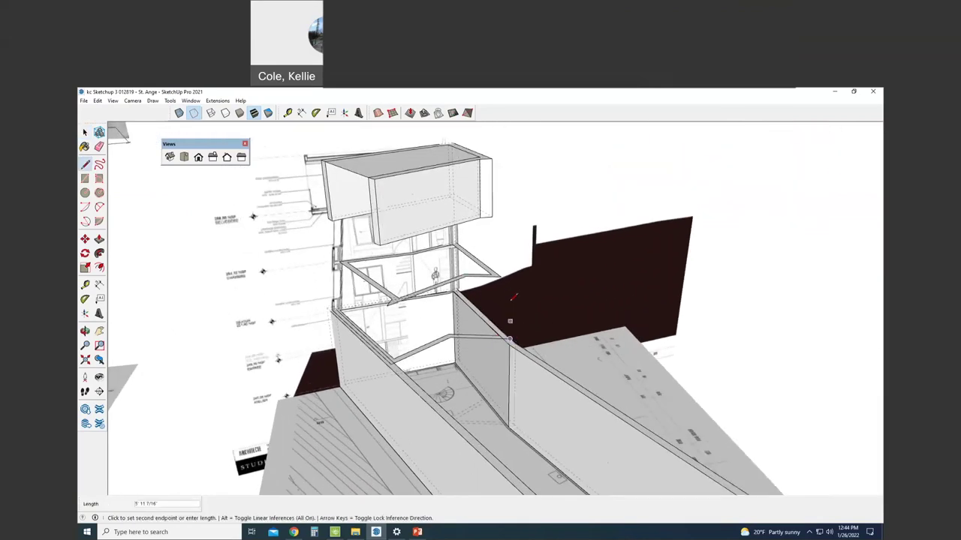
left_click(491, 159)
middle_click_drag(492, 159, 404, 163)
left_click(512, 159)
middle_click_drag(506, 225, 495, 257)
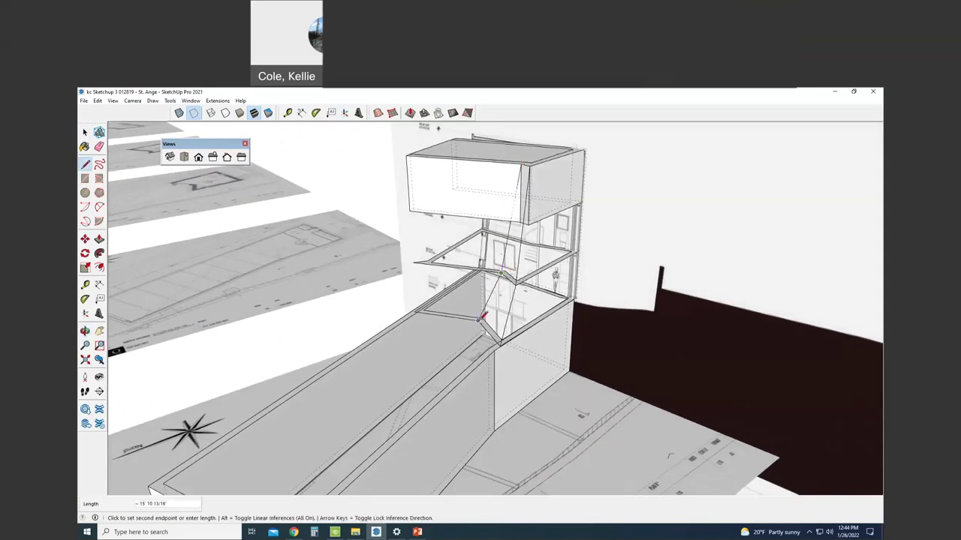
left_click(411, 214)
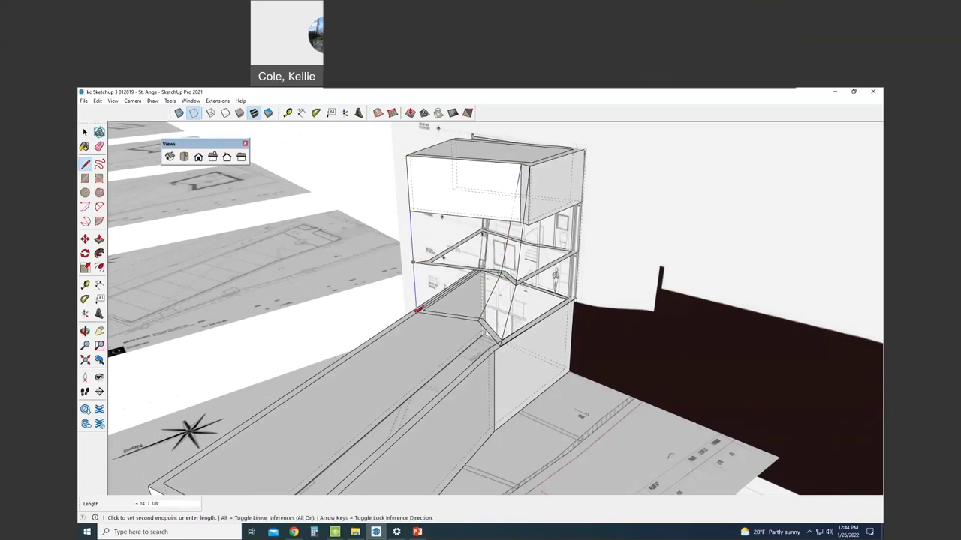
scroll(415, 309, "up", 3)
left_click(417, 306)
Step: Select the new floor outline edges in the tower's middle level
scroll(432, 314, "up", 1)
key("space")
scroll(430, 313, "down", 3)
middle_click_drag(470, 251, 471, 255)
scroll(471, 256, "up", 2)
left_click(471, 271)
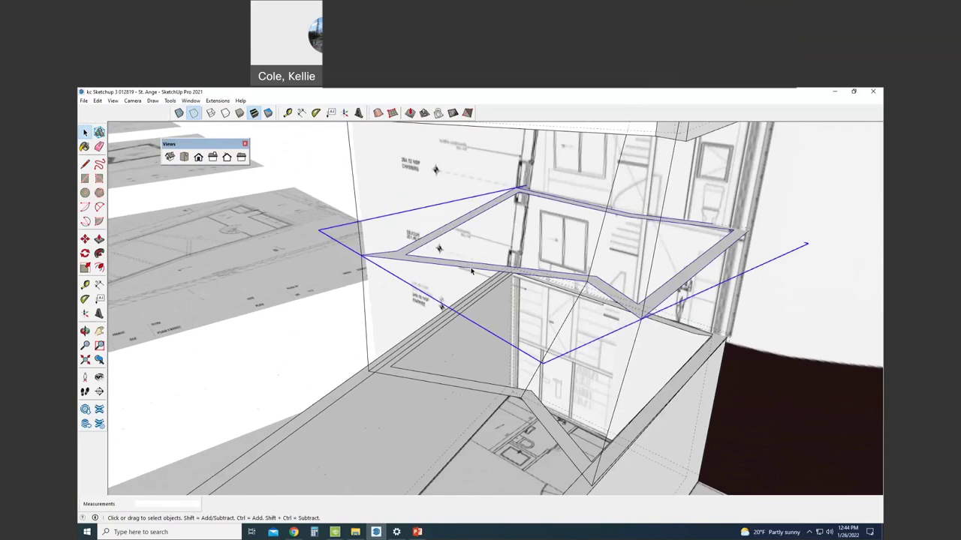
Step: Push/Pull the thin floor frame face upward into a taller upper box
left_click(472, 270)
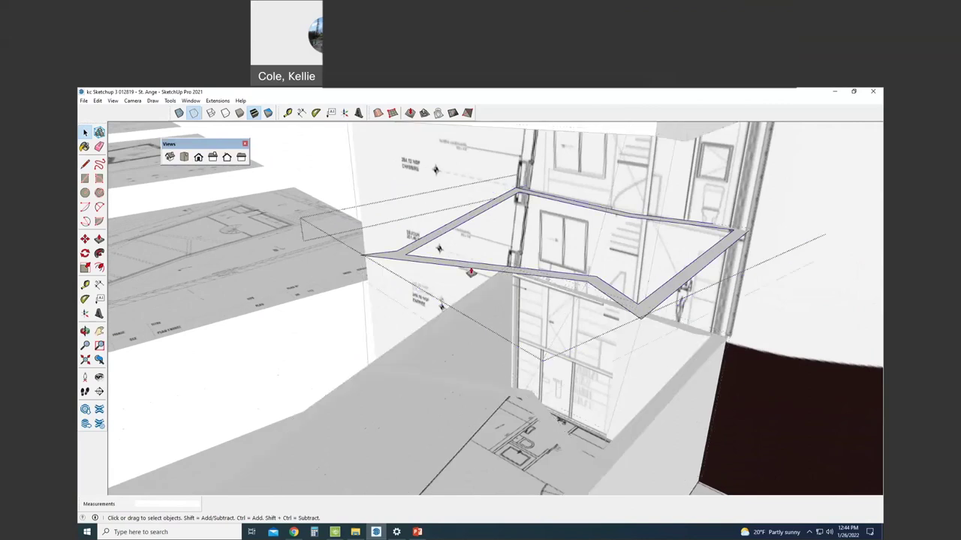
key("p")
left_click(470, 271)
middle_click_drag(476, 231, 481, 185)
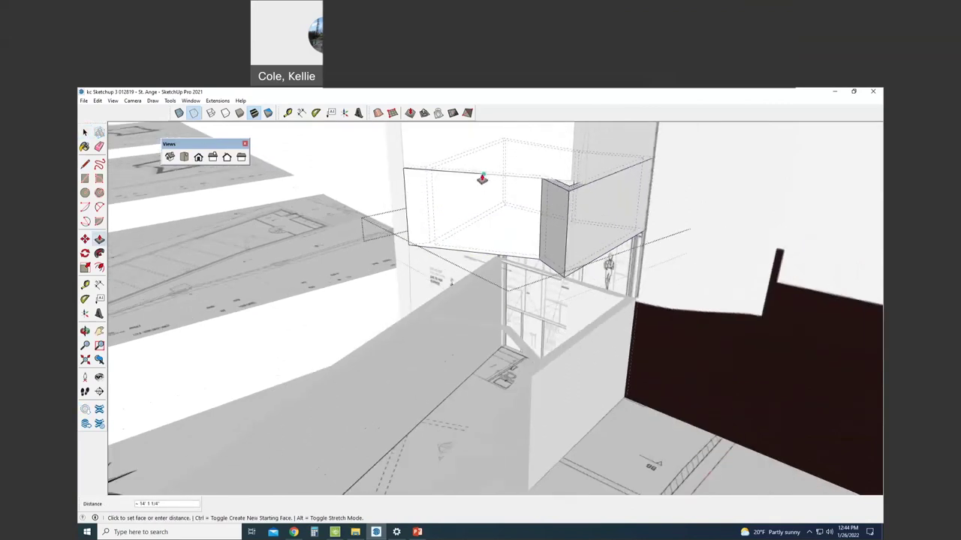
left_click(482, 174)
middle_click_drag(526, 315, 673, 339)
scroll(534, 334, "down", 3)
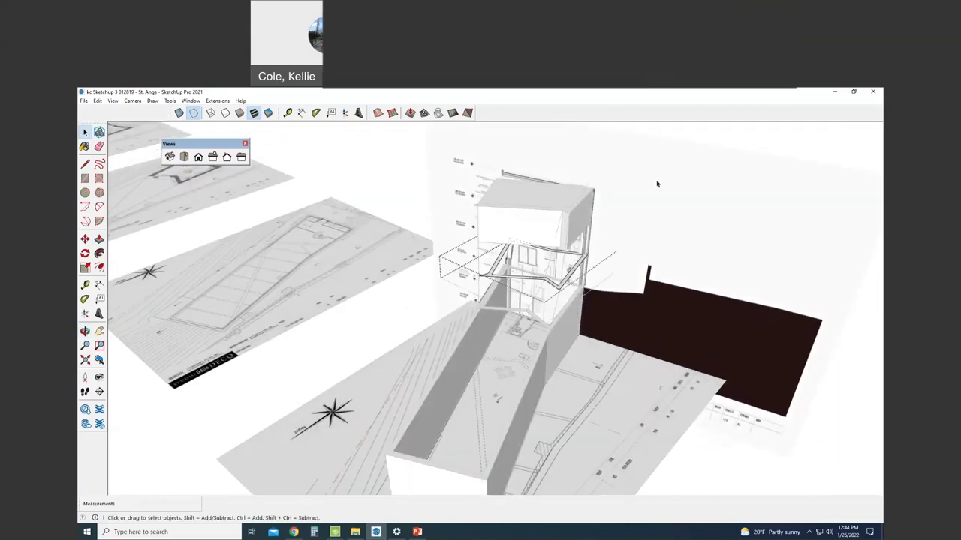
scroll(656, 225, "down", 4)
mouse_move(656, 248)
middle_mouse_down()
mouse_move(654, 311)
mouse_move(703, 292)
mouse_move(686, 248)
middle_mouse_up()
scroll(665, 274, "up", 4)
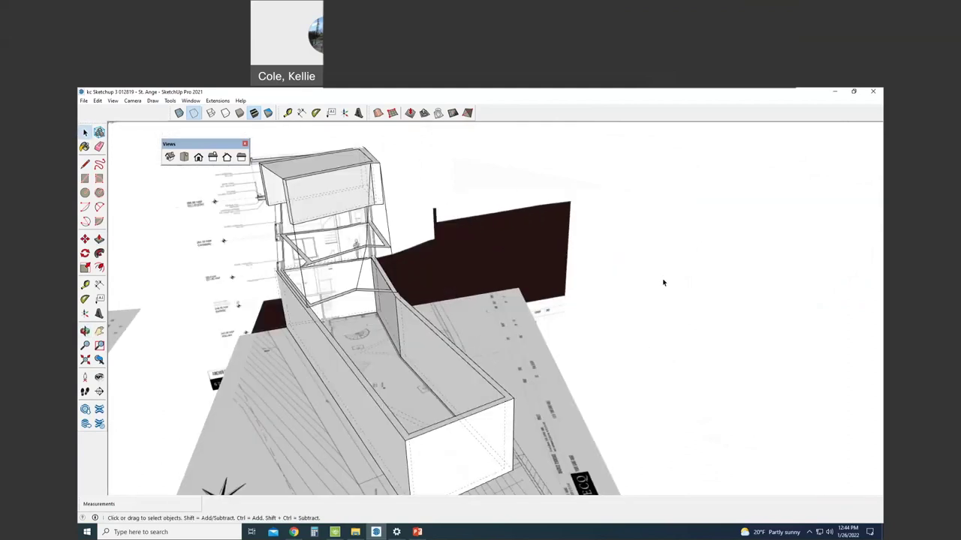
scroll(657, 319, "down", 4)
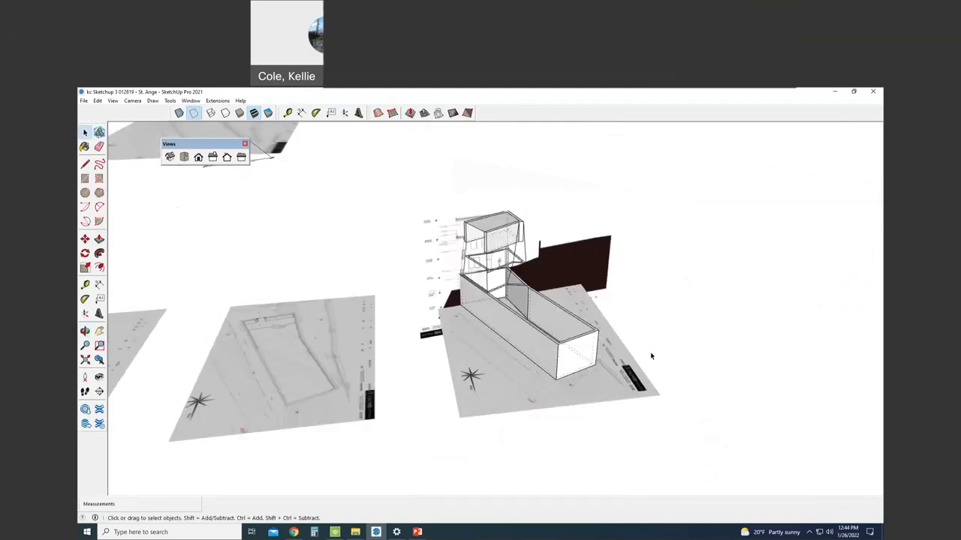
Step: Dock the Views toolbar in the top row and snap SketchUp to the right half of the screen
left_click(755, 101)
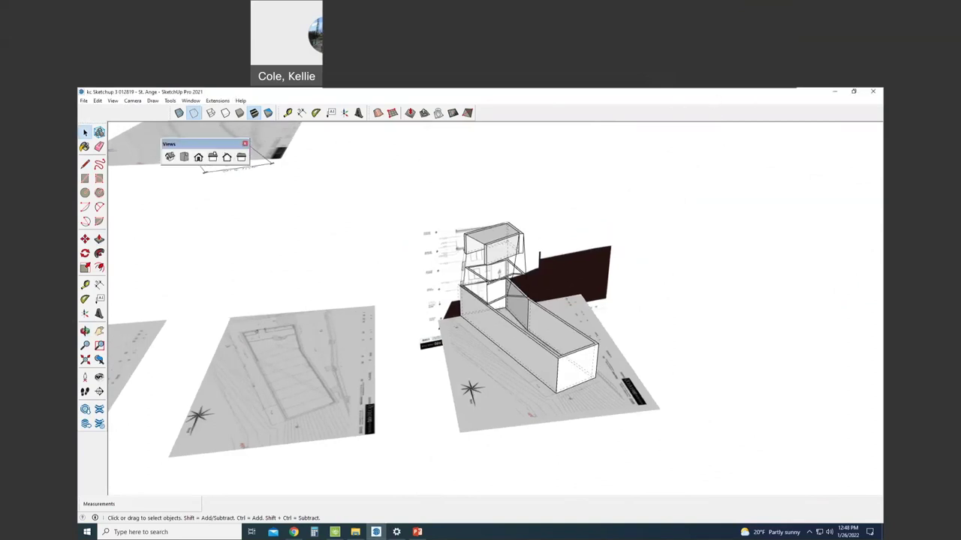
left_click_drag(210, 145, 525, 111)
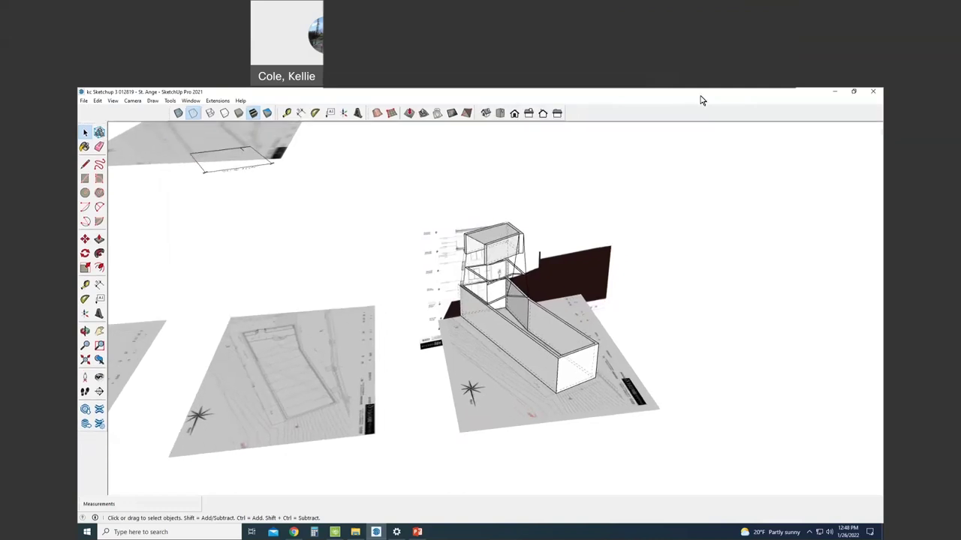
left_click_drag(702, 100, 883, 225)
Step: Place the PowerPoint presentation in the left half beside the model
left_click(308, 172)
scroll(624, 344, "up", 5)
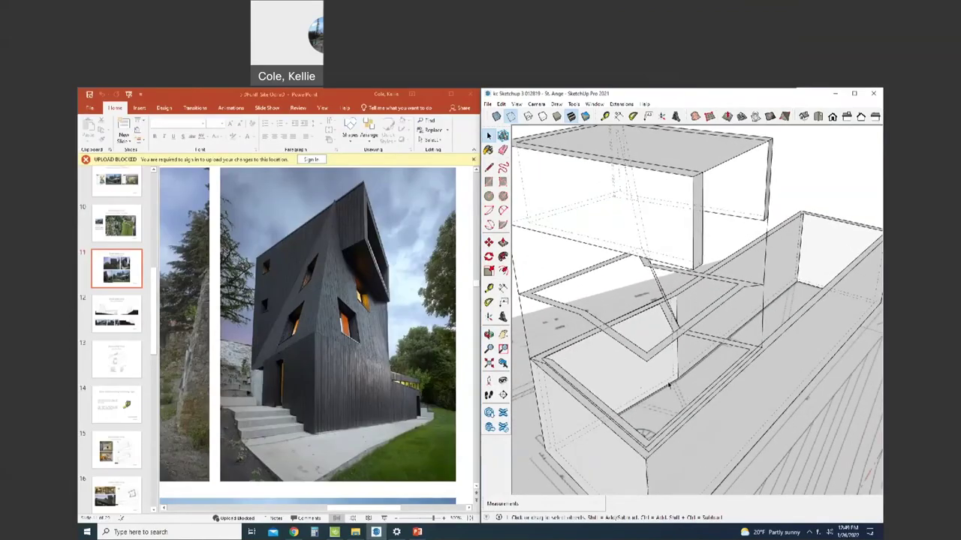
scroll(624, 345, "down", 3)
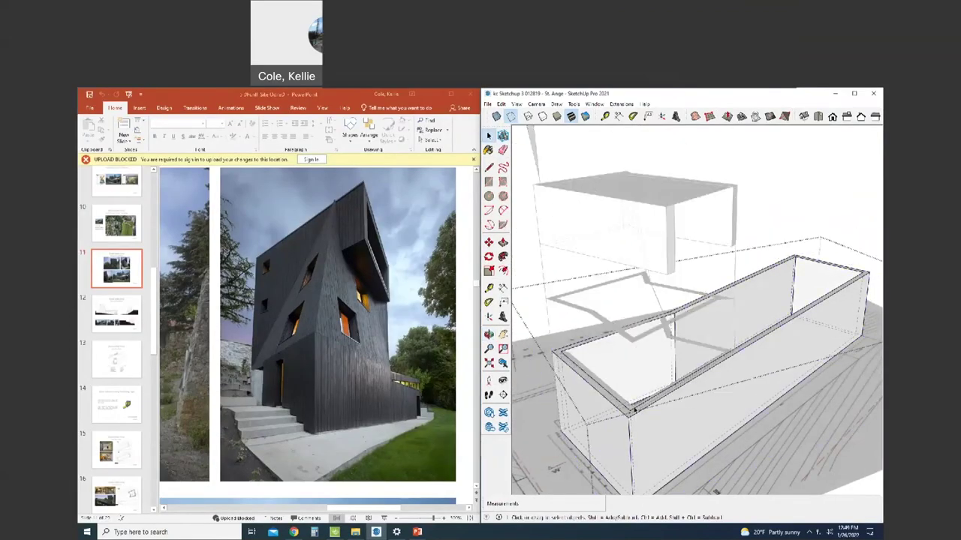
scroll(697, 391, "down", 5)
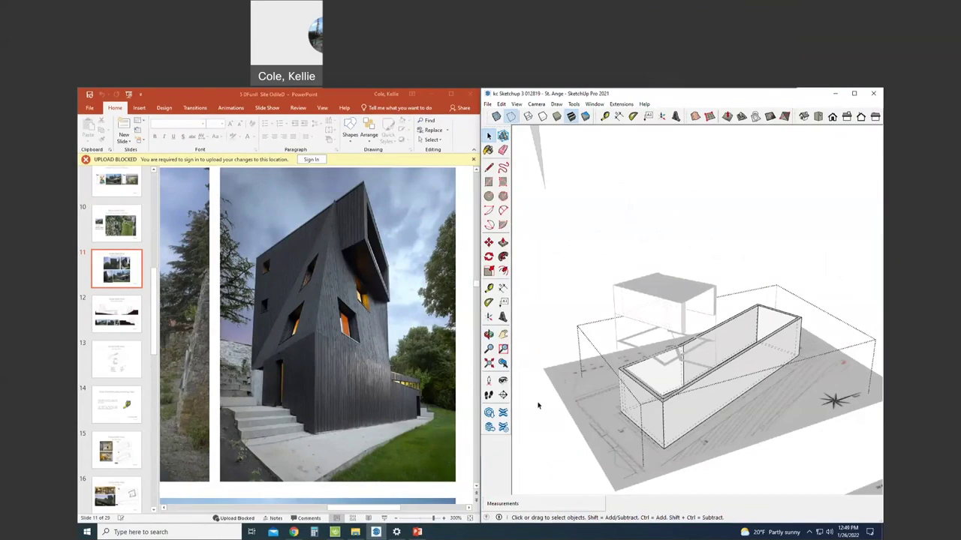
Step: Draw diagonal edges from the upper box down to the lower corner, forming a triangular slanted face
key("l")
left_click(664, 400)
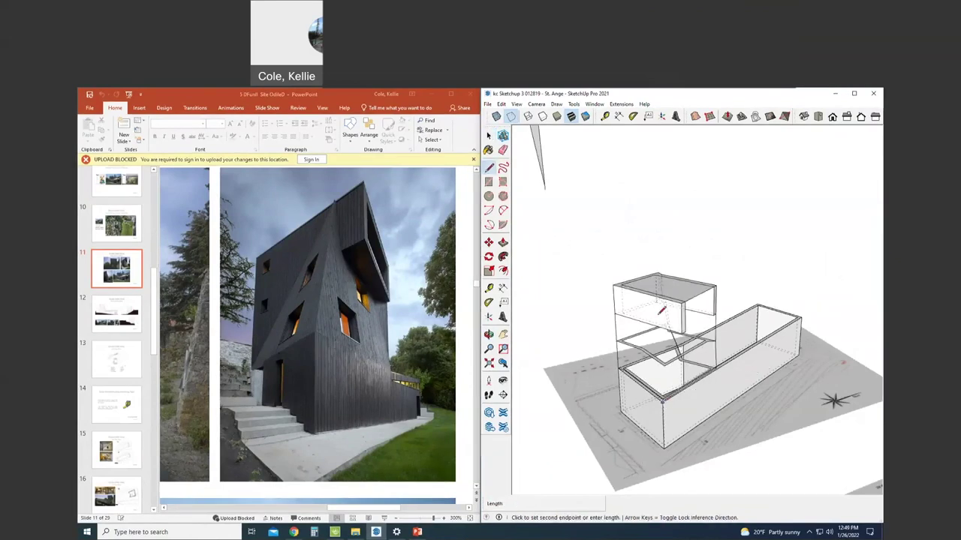
scroll(667, 298, "up", 2)
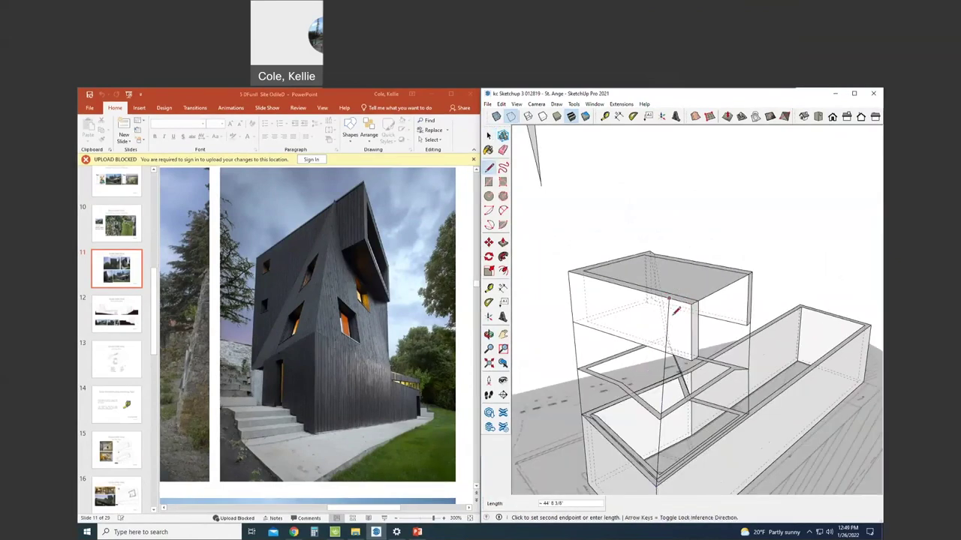
left_click(668, 297)
left_click(587, 411)
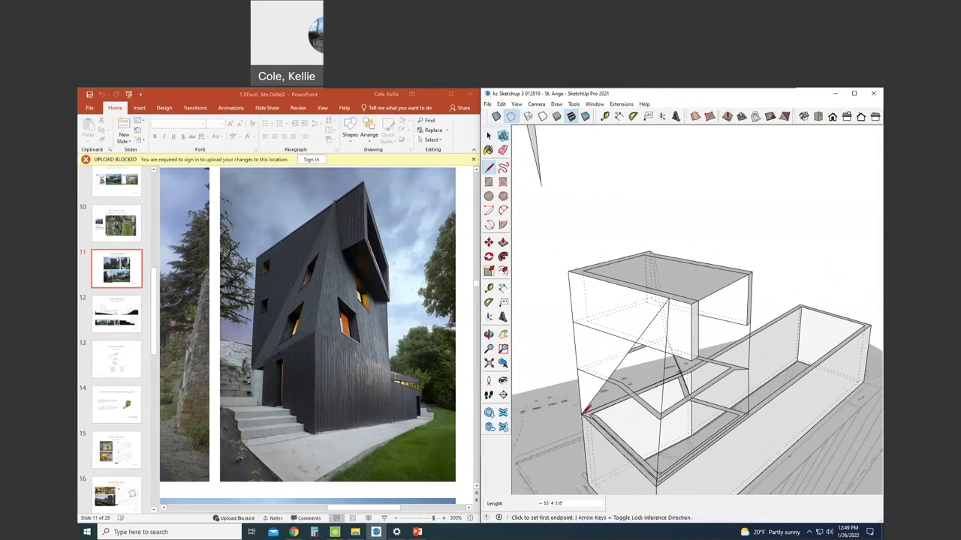
left_click(655, 478)
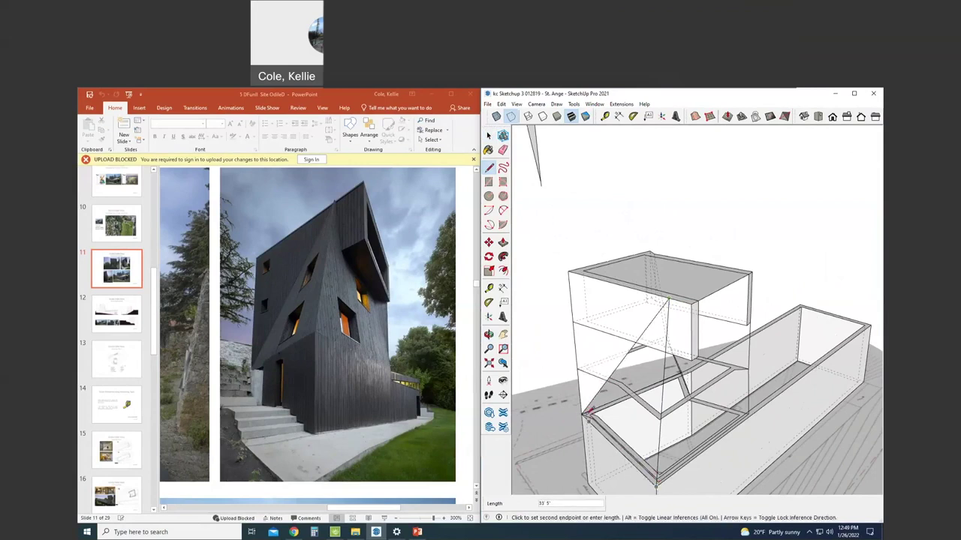
left_click(584, 406)
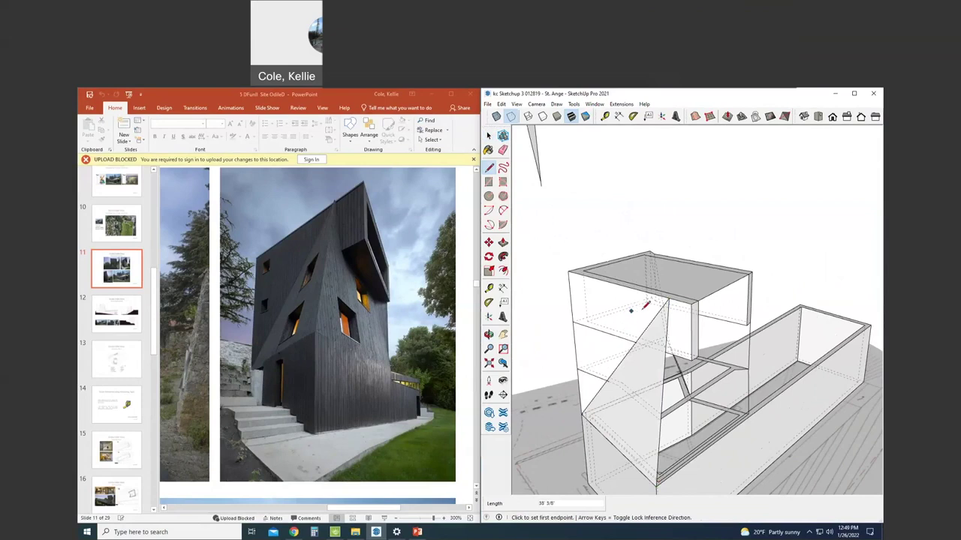
key("space")
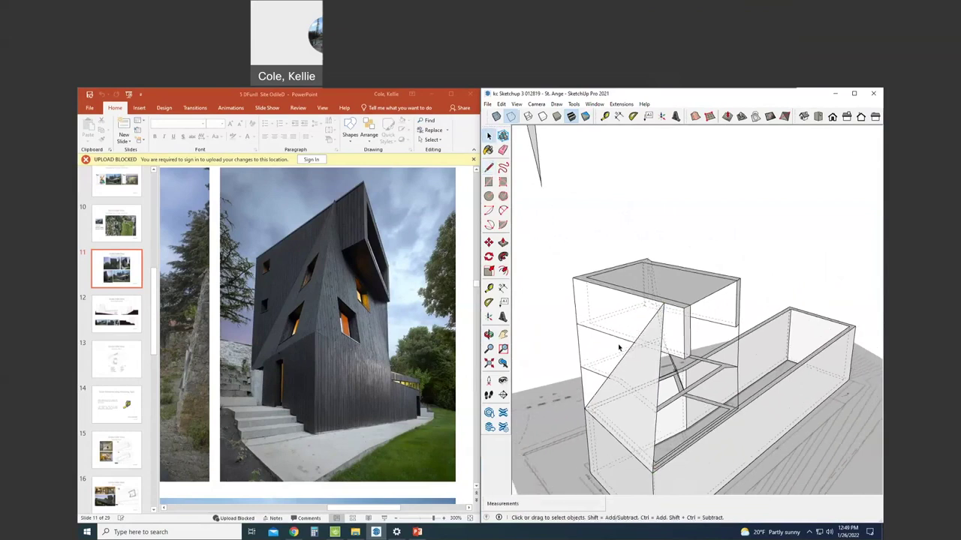
middle_click_drag(619, 348, 674, 321)
scroll(674, 321, "down", 3)
key("space")
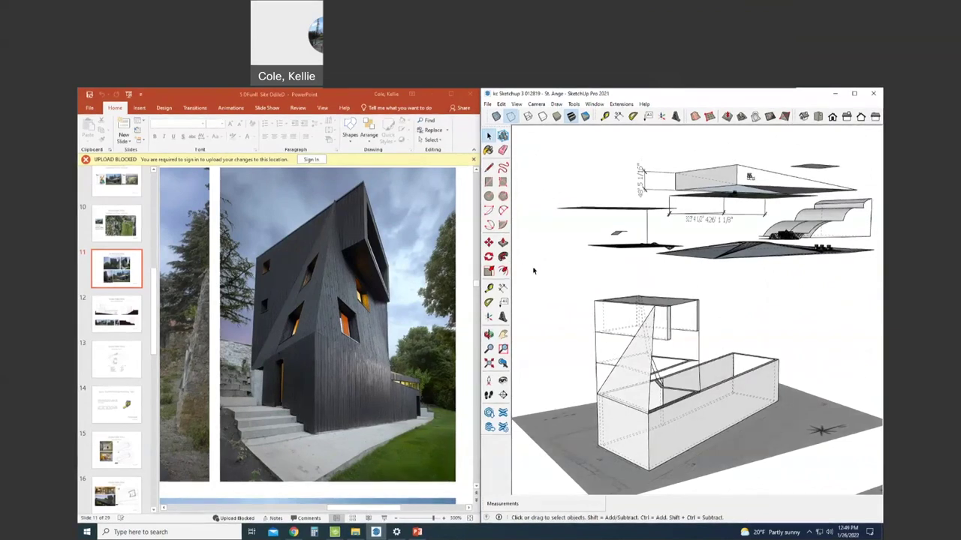
scroll(644, 349, "up", 5)
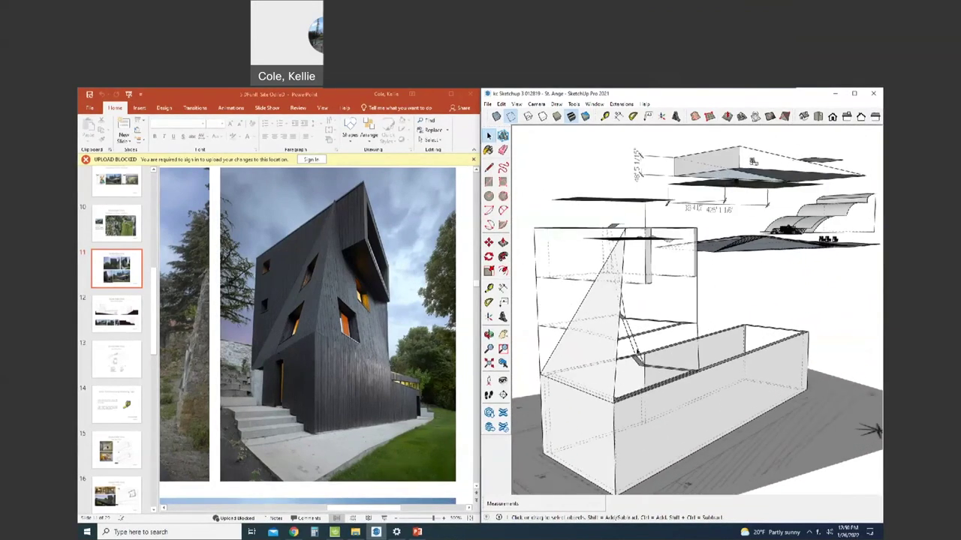
middle_click_drag(644, 349, 657, 357)
Step: Draw another edge across the upper box to close a new face, then start a line at its corner
key("l")
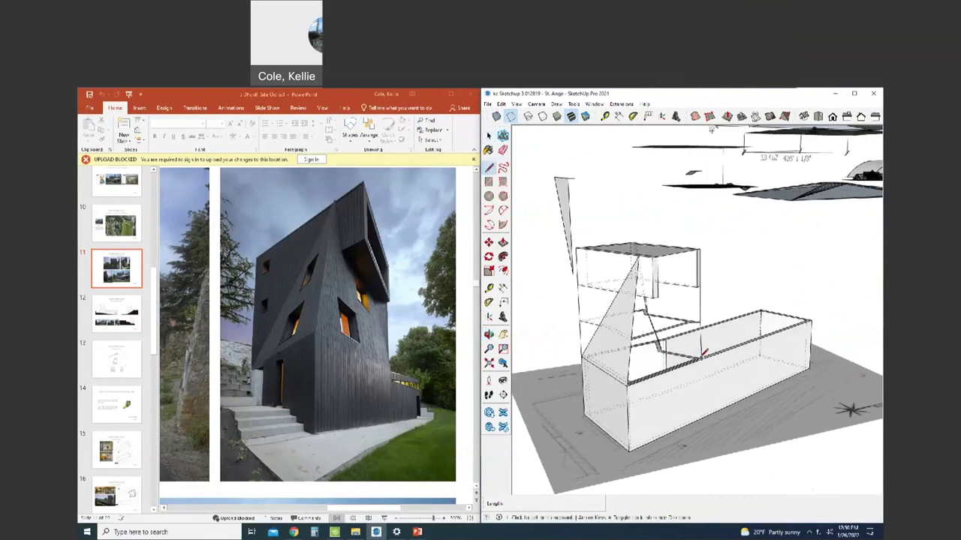
left_click(655, 294)
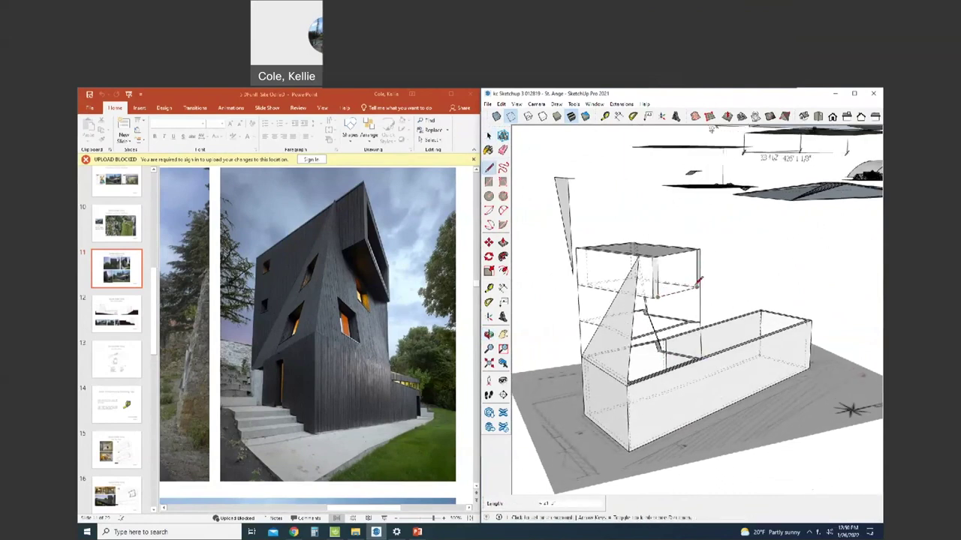
left_click(697, 281)
key("space")
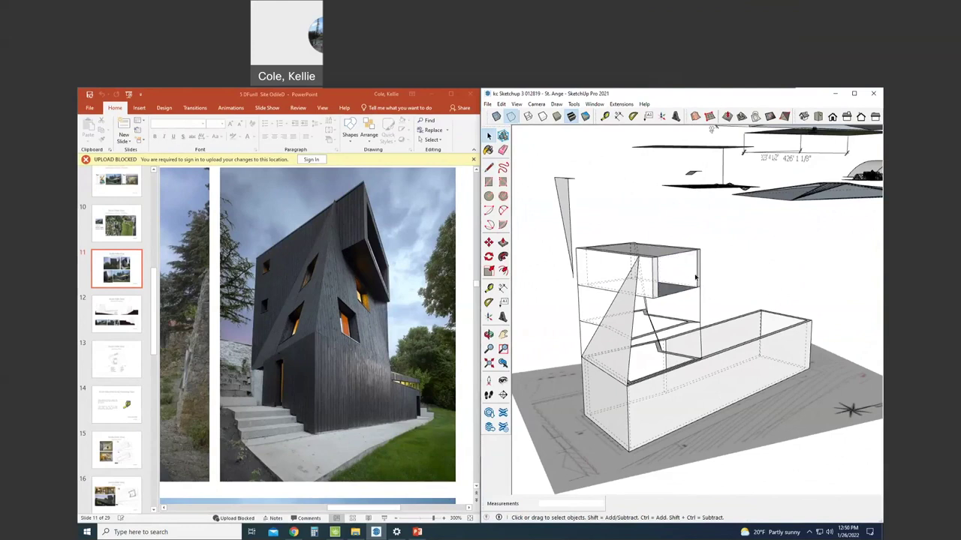
scroll(686, 289, "up", 2)
key("l")
left_click(705, 377)
middle_click_drag(695, 358, 683, 284)
scroll(683, 283, "up", 3)
scroll(683, 283, "down", 2)
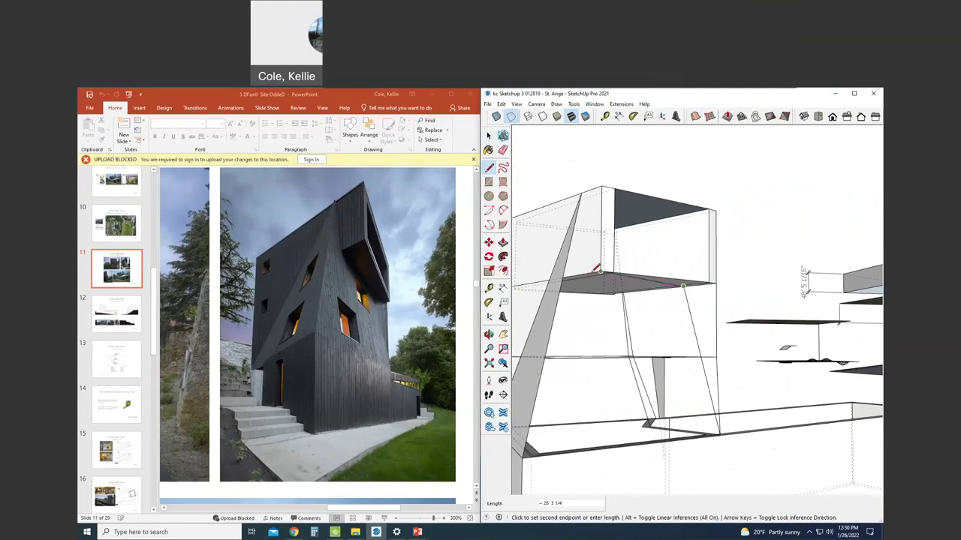
Step: Draw lines from the lower corners up to the apex to form the inverted triangular facet
left_click(587, 277)
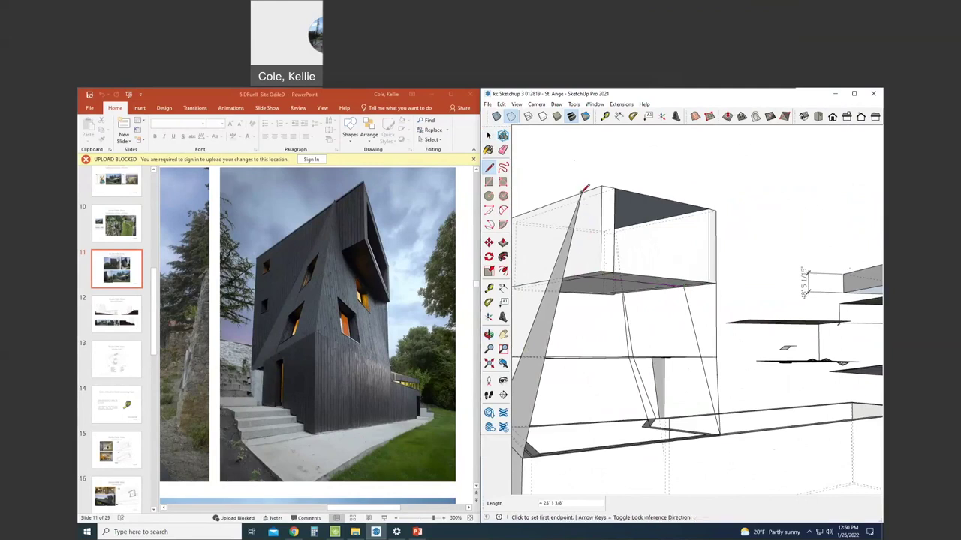
left_click(582, 201)
scroll(605, 229, "down", 2)
left_click(583, 267)
left_click(553, 384)
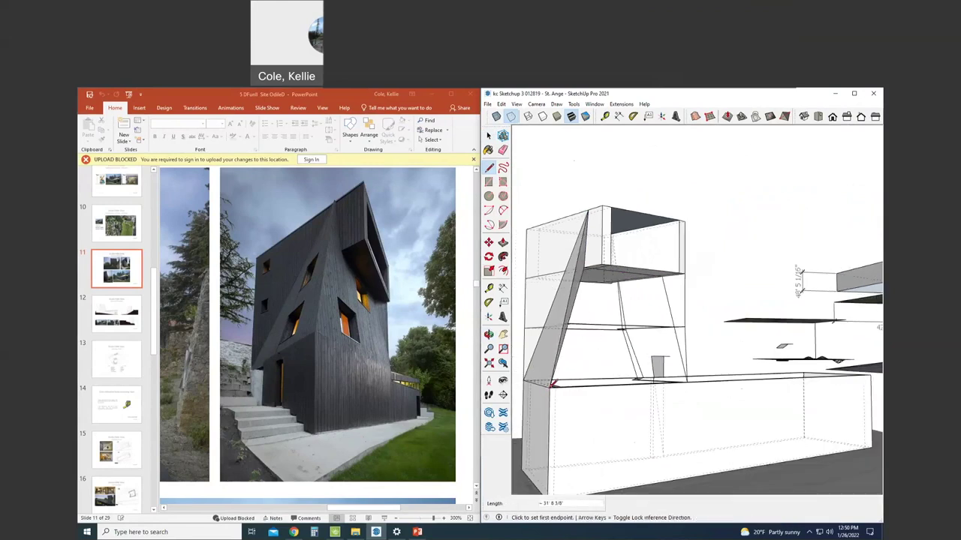
left_click(553, 385)
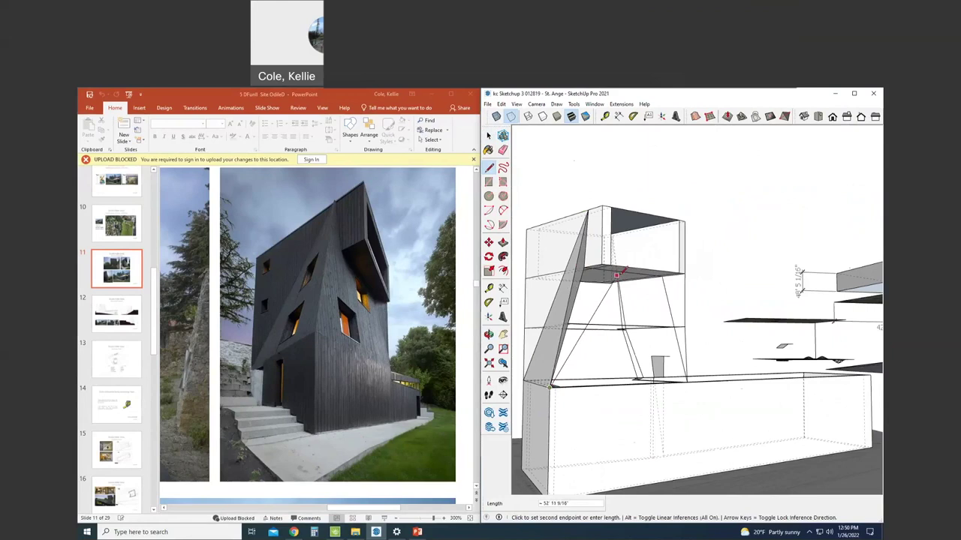
left_click(620, 275)
key("space")
Step: Hide the unwanted edge crossing the new facet
left_click(613, 296)
right_click(613, 294)
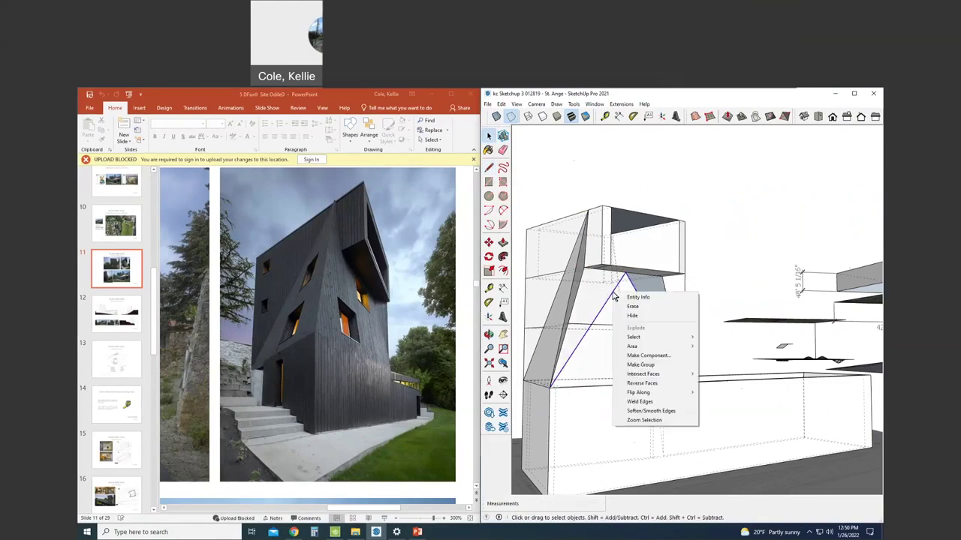
left_click(679, 316)
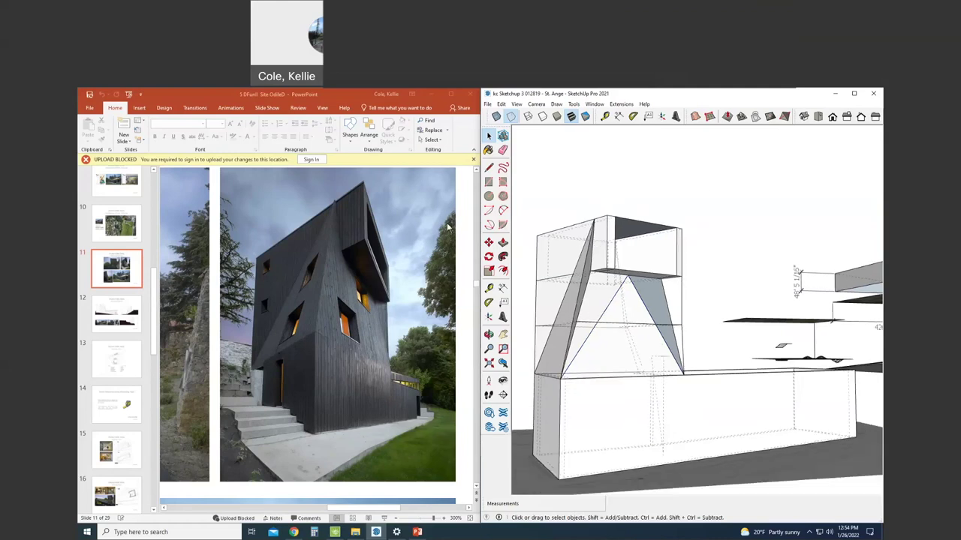
Step: Maximize the SketchUp window, orbit out to the whole site, and bring up the toolbar list
middle_click_drag(709, 196, 724, 196)
left_click(854, 94)
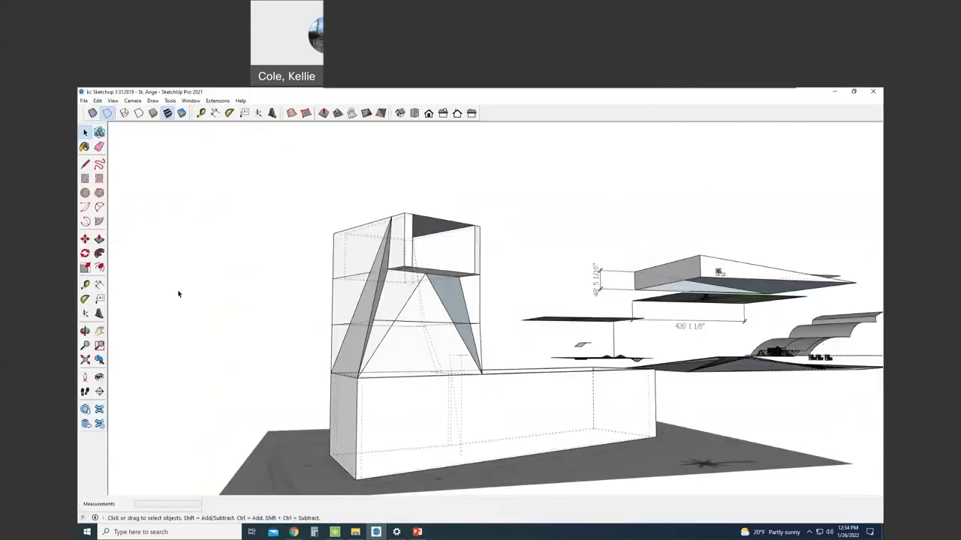
mouse_move(177, 292)
middle_mouse_down()
mouse_move(503, 408)
mouse_move(549, 281)
mouse_move(573, 318)
mouse_move(576, 148)
middle_mouse_up()
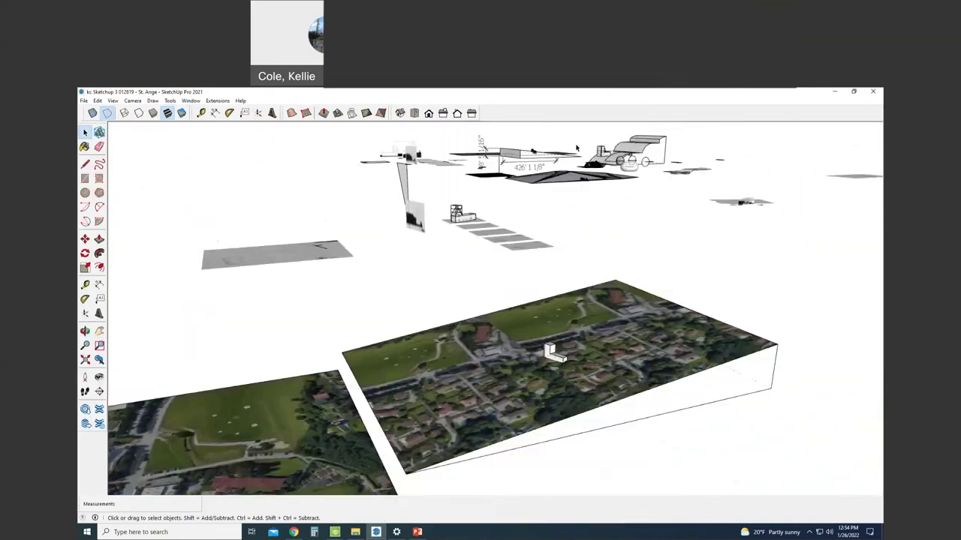
right_click(556, 110)
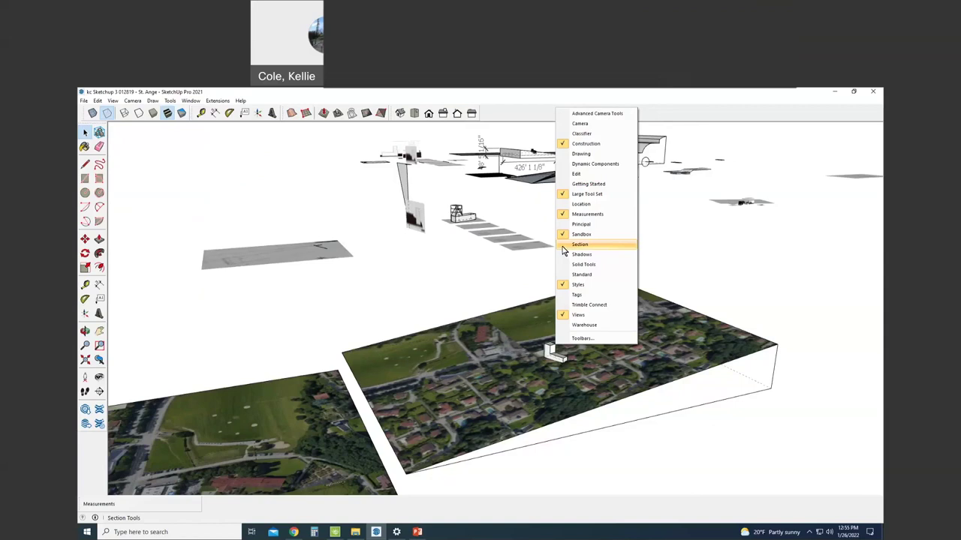
Step: Enable the Section toolbar, float it beside the model, and orbit to look down on the site
left_click(566, 244)
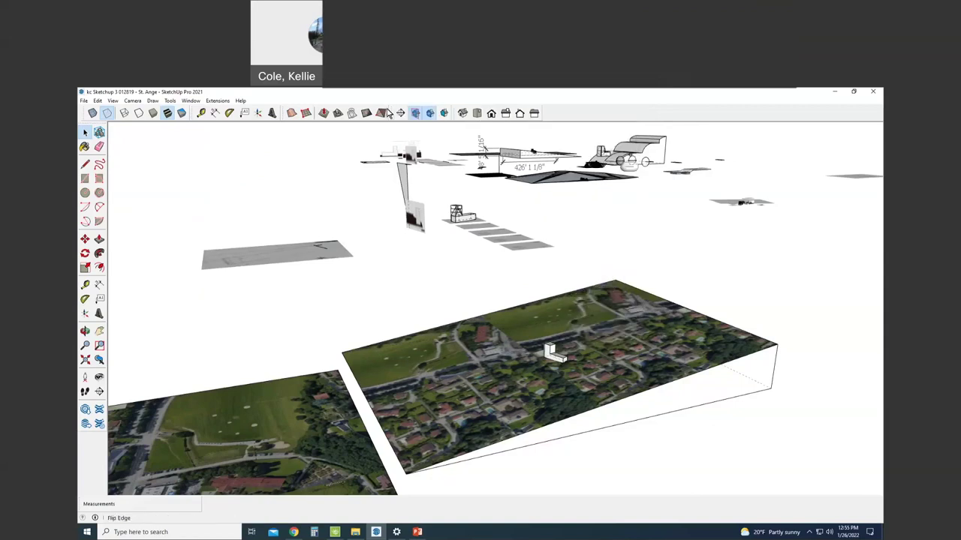
left_click_drag(396, 112, 225, 173)
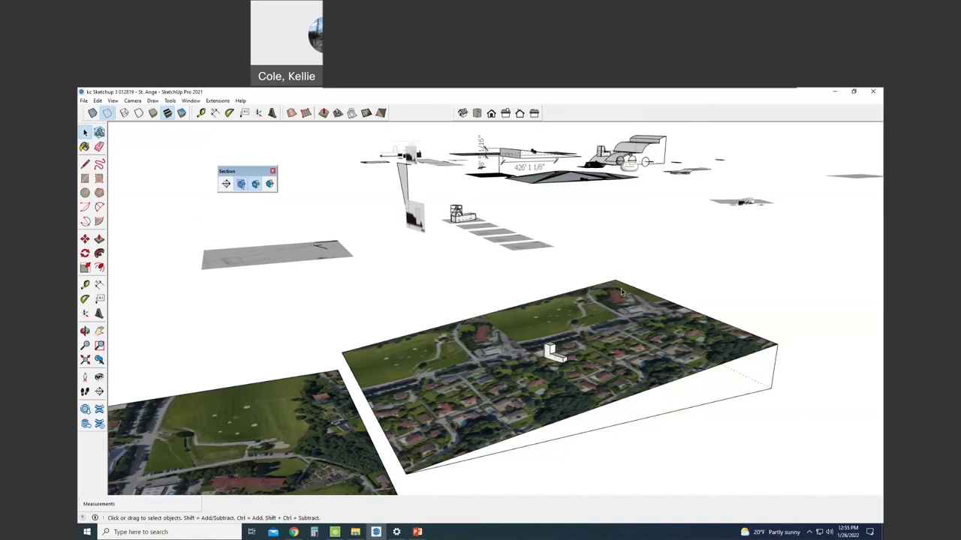
middle_click_drag(590, 266, 662, 300)
middle_click_drag(569, 306, 603, 357)
Step: Switch to PowerPoint and go to slide 24 in the thumbnail pane
left_click(417, 532)
scroll(87, 375, "down", 5)
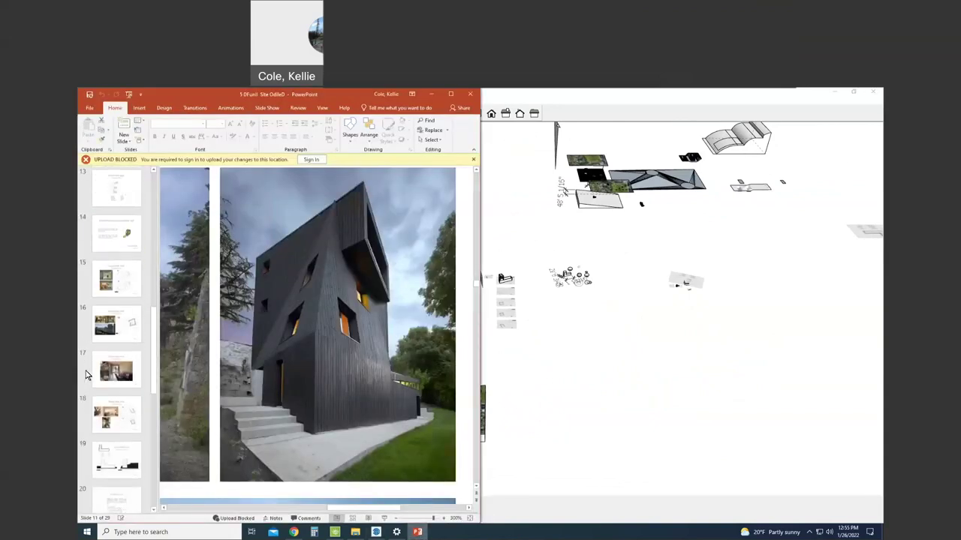
scroll(87, 376, "down", 3)
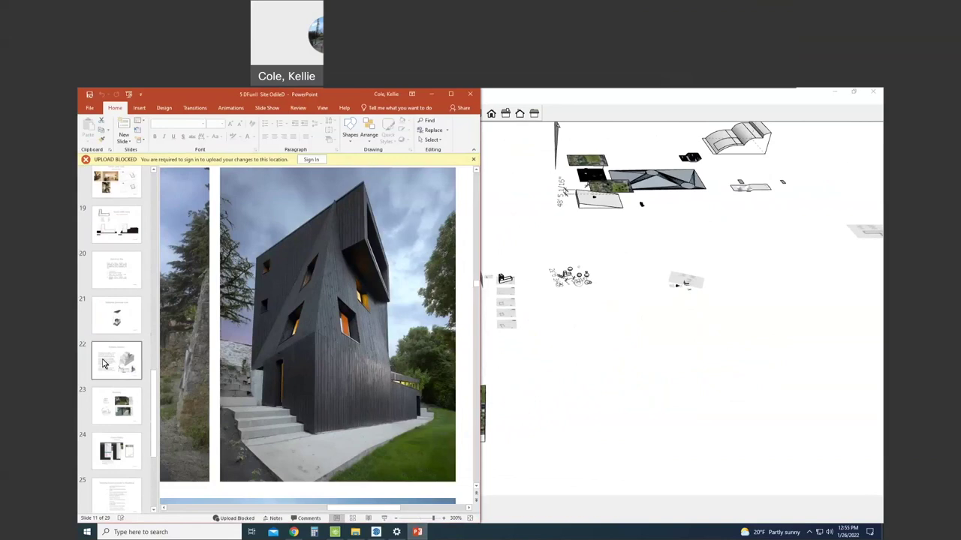
scroll(87, 375, "down", 3)
left_click(123, 319)
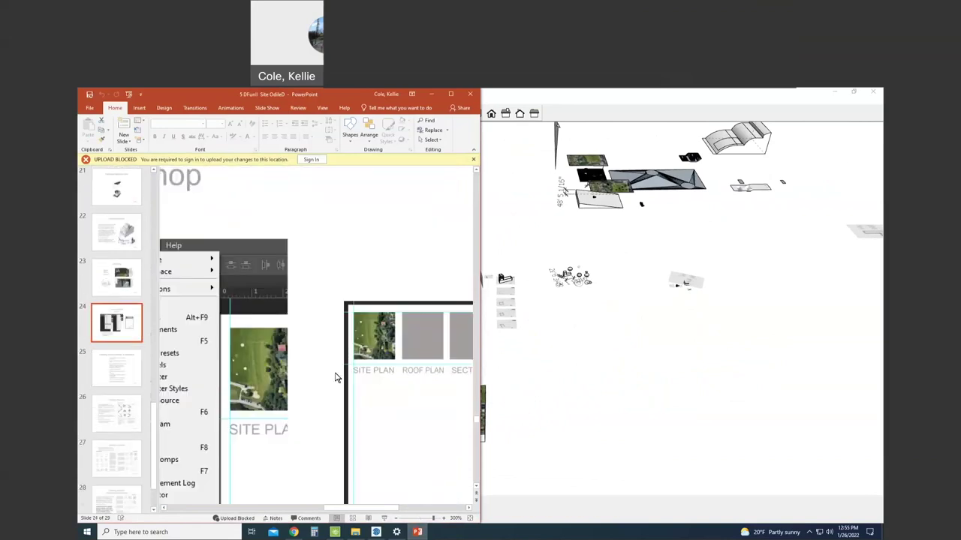
Step: Zoom in on slide 24's poster with Site Plan, Roof Plan, Section, Elevation and Title panels
scroll(313, 373, "down", 5, "ctrl")
scroll(193, 375, "down", 1)
scroll(197, 377, "down", 5, "ctrl")
scroll(440, 306, "up", 5, "ctrl")
scroll(440, 306, "up", 8, "ctrl")
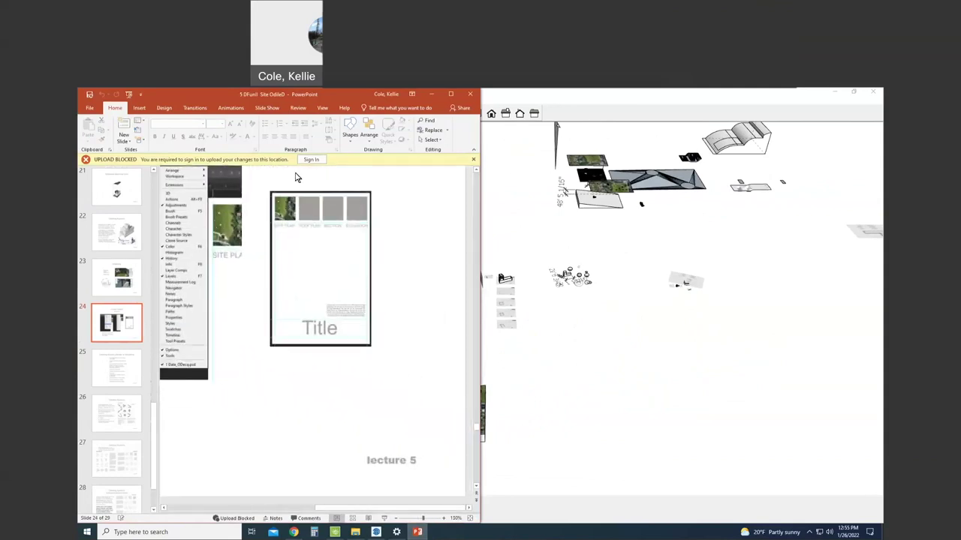
scroll(353, 386, "down", 6, "ctrl")
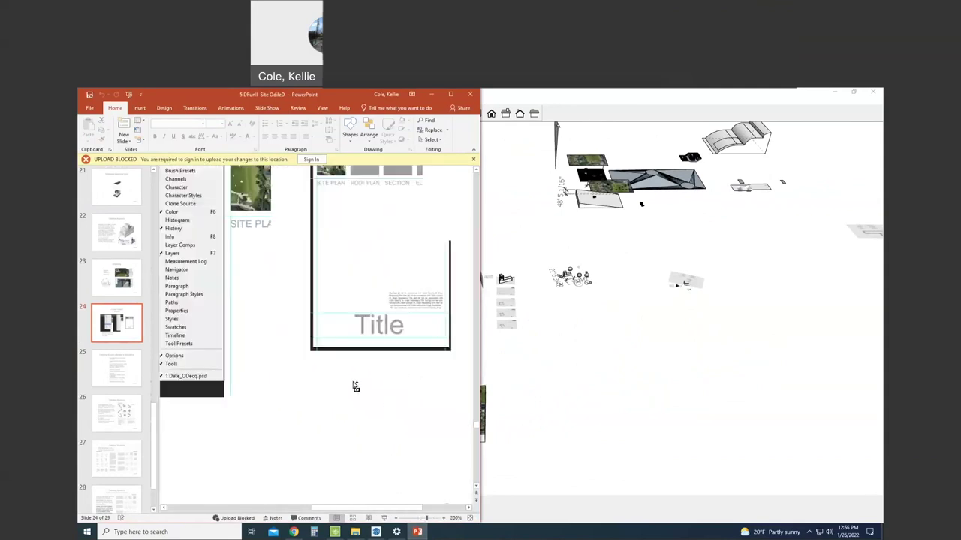
scroll(253, 358, "up", 4, "ctrl")
left_click_drag(302, 511, 433, 510)
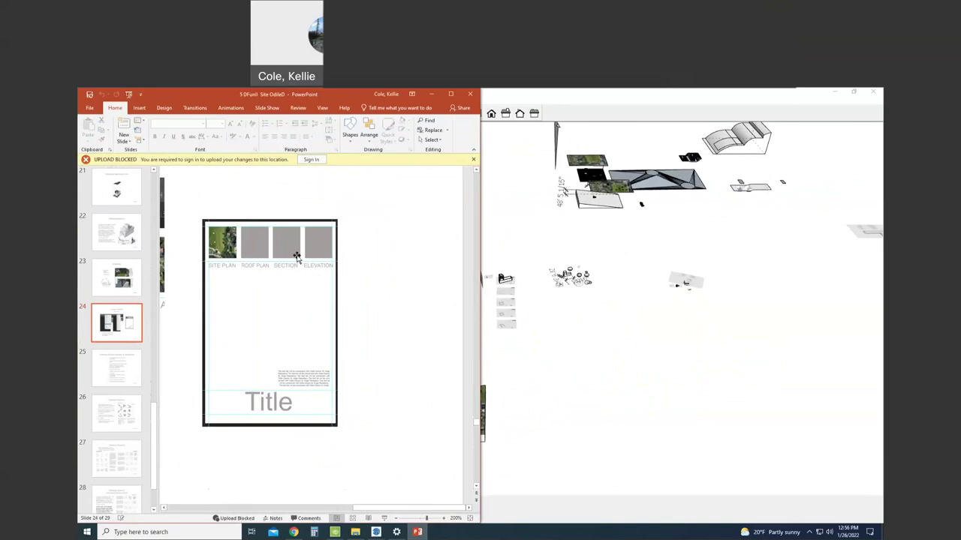
scroll(300, 259, "up", 5, "ctrl")
left_click_drag(415, 508, 400, 508)
scroll(428, 391, "up", 1)
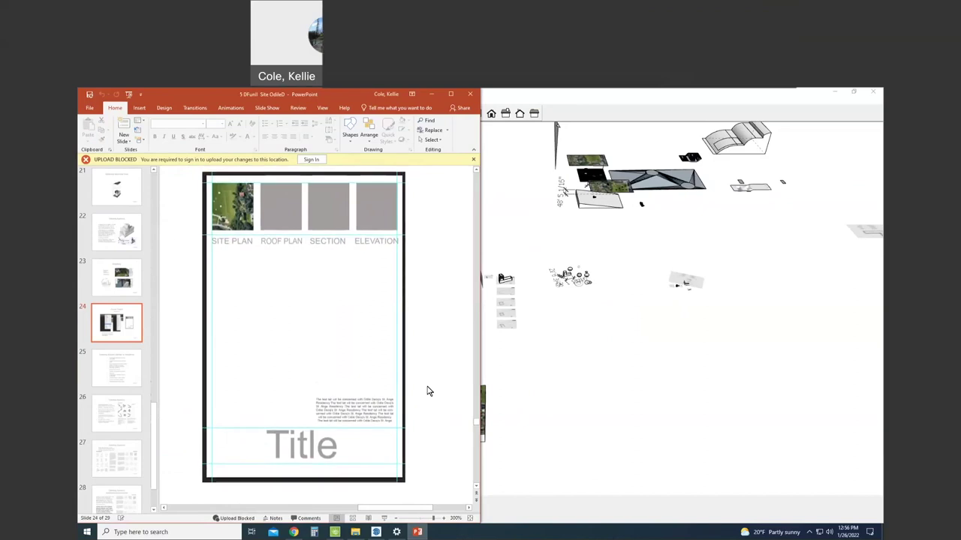
Step: Return to SketchUp and move the floating Section toolbar out of the way
left_click(587, 370)
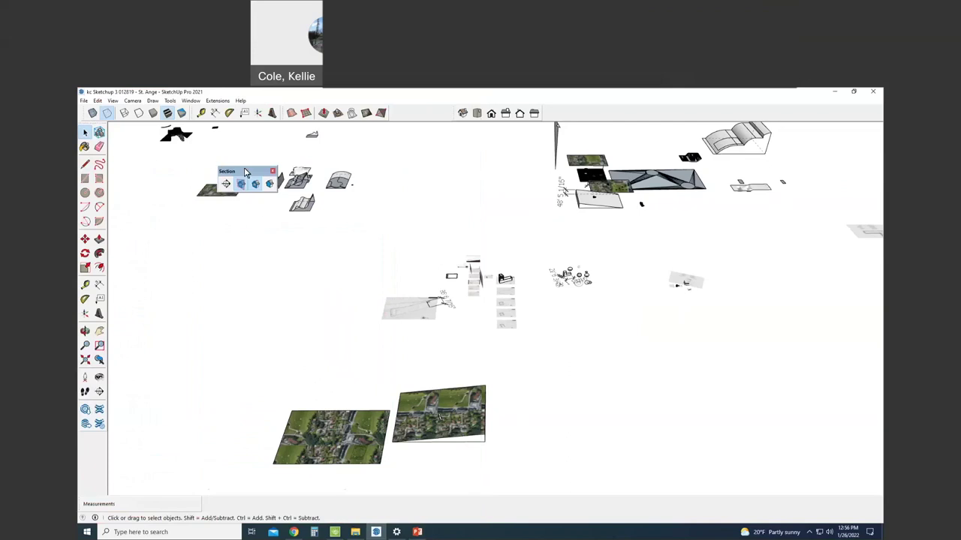
left_click_drag(245, 171, 208, 218)
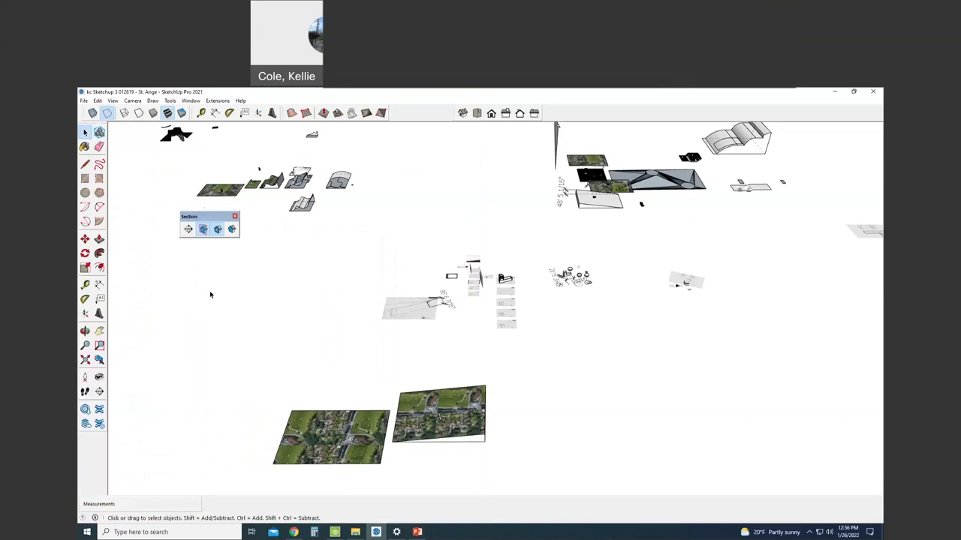
scroll(525, 284, "up", 5)
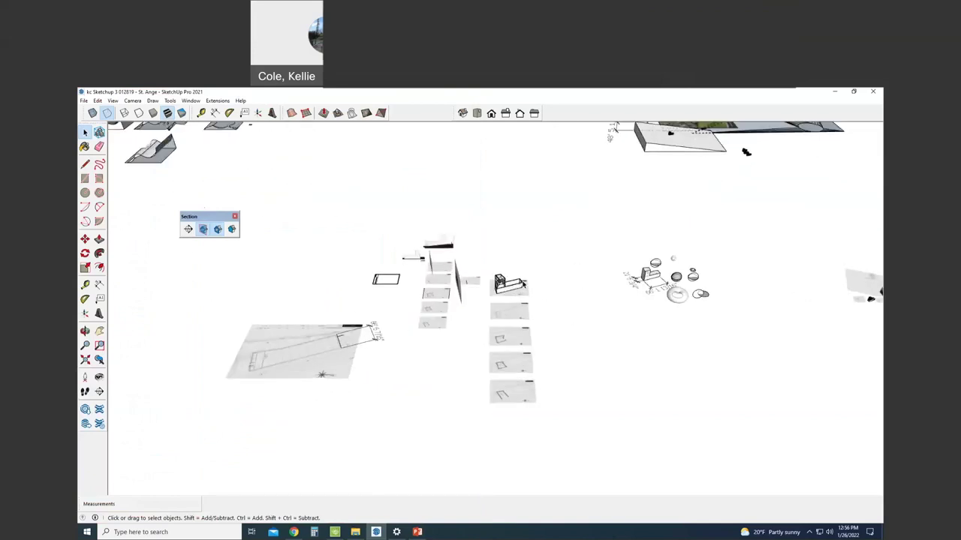
scroll(465, 293, "up", 3)
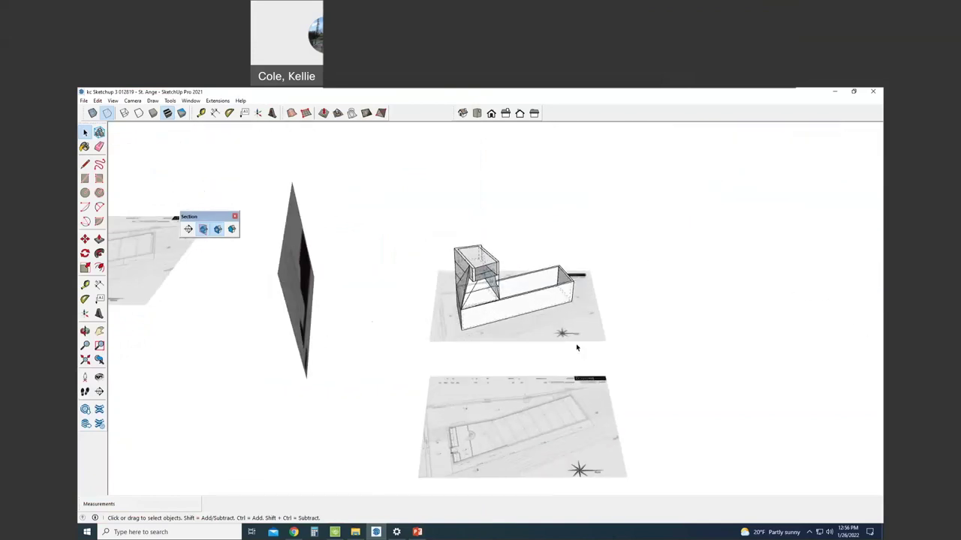
Step: Place a horizontal section plane on the building's top face with the default name and inspect the cut
left_click(188, 231)
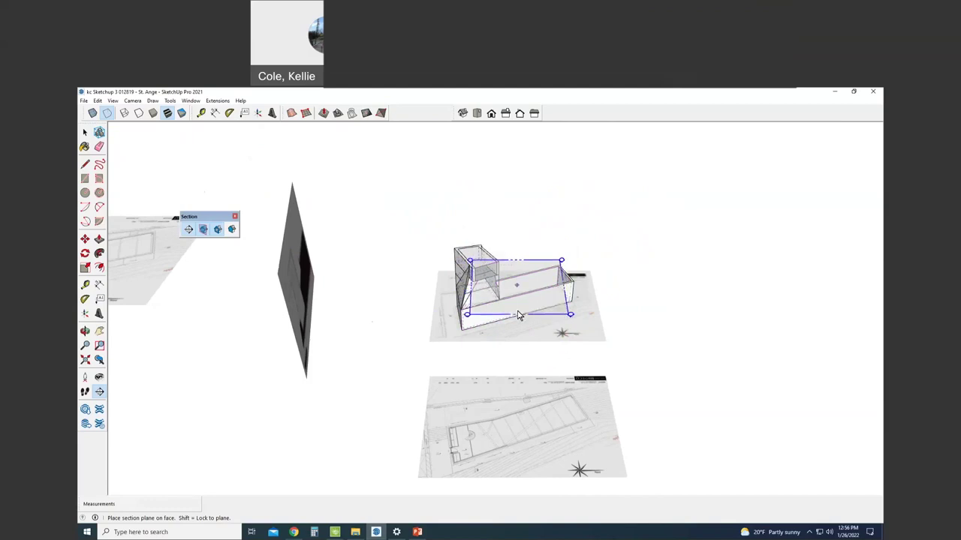
middle_click_drag(515, 298, 522, 278)
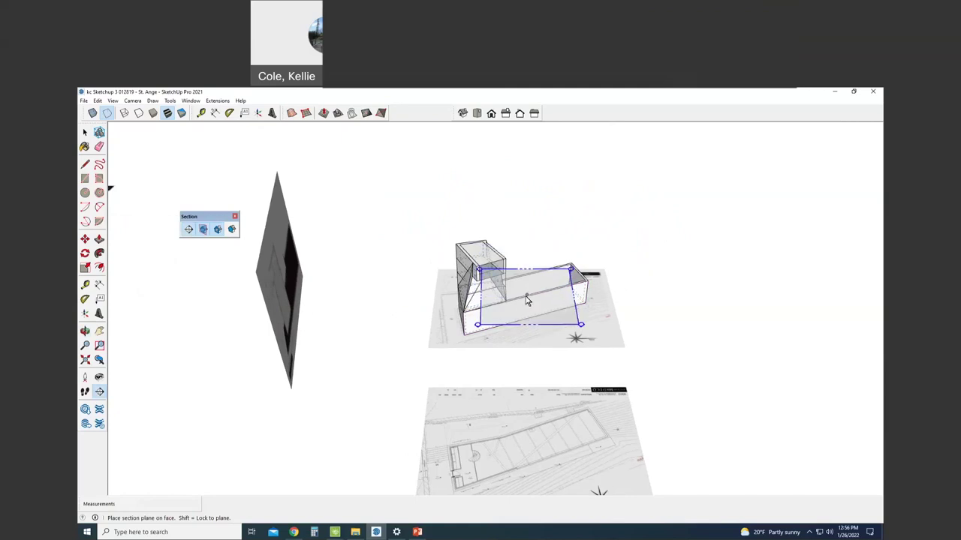
left_click(524, 295)
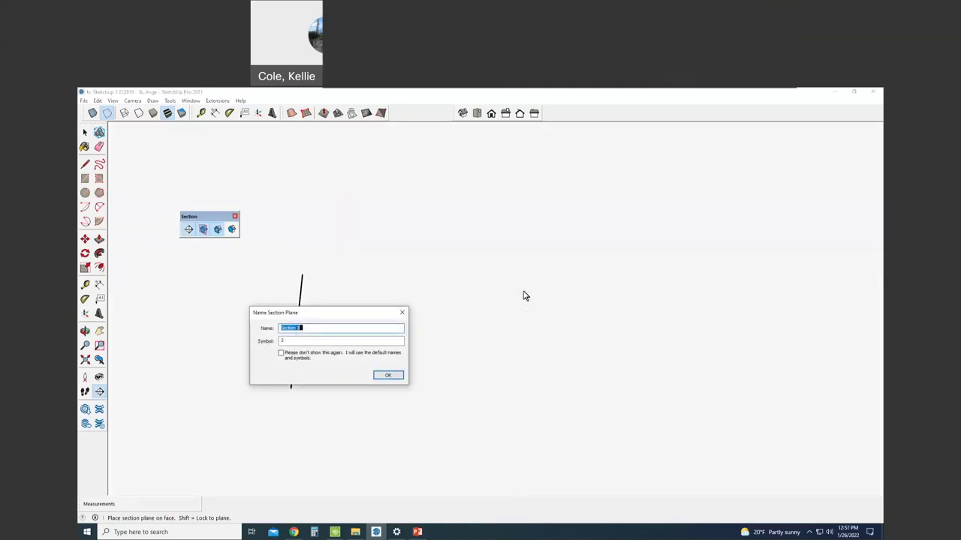
left_click(380, 377)
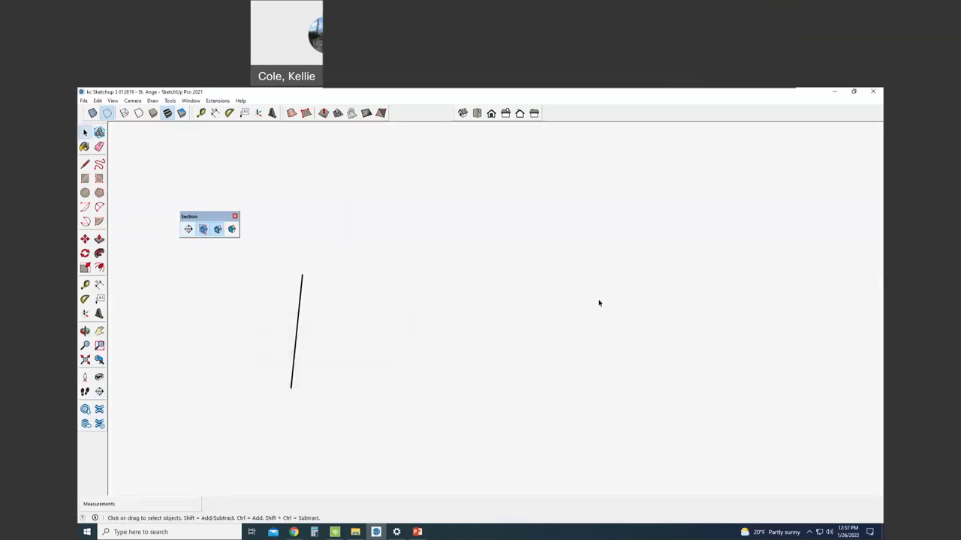
scroll(443, 349, "down", 10)
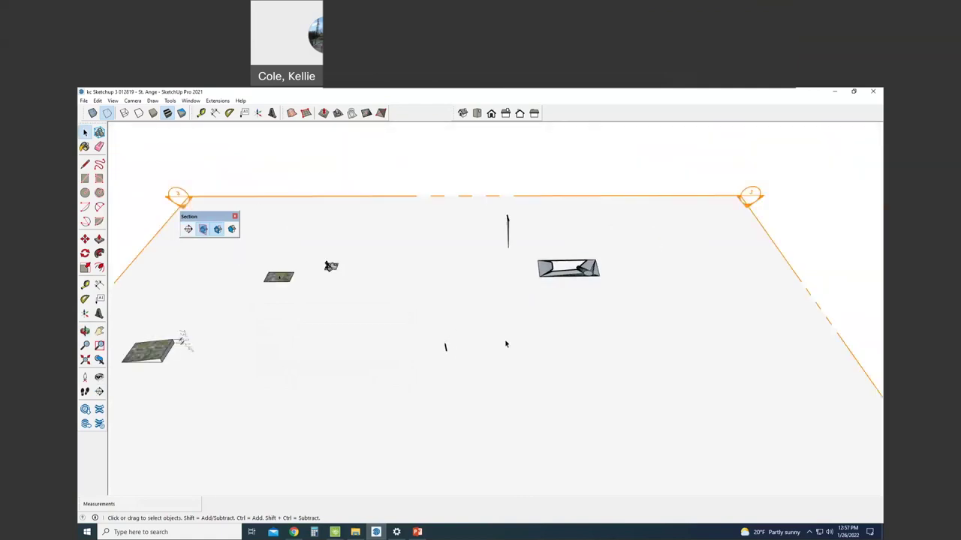
middle_click_drag(506, 343, 593, 353)
scroll(605, 270, "up", 5)
mouse_move(605, 270)
middle_mouse_down()
mouse_move(589, 240)
mouse_move(590, 105)
mouse_move(601, 111)
mouse_move(579, 152)
middle_mouse_up()
scroll(538, 398, "down", 5)
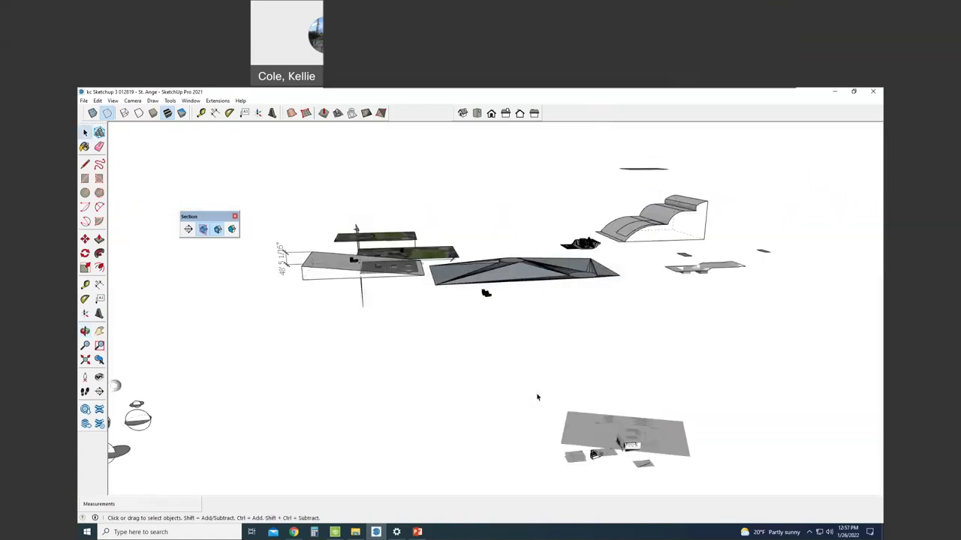
middle_click_drag(589, 379, 604, 394)
scroll(605, 395, "up", 3)
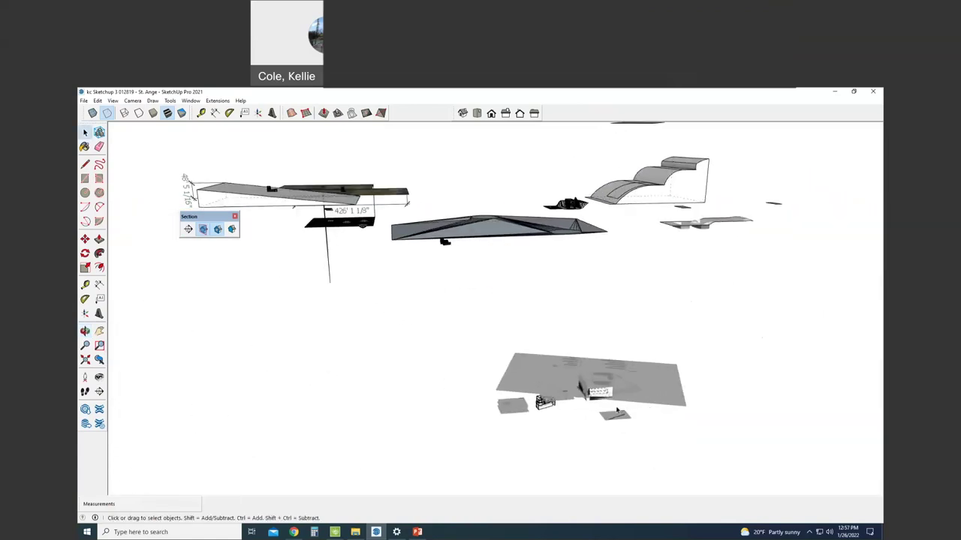
scroll(581, 404, "up", 4)
scroll(603, 427, "up", 3)
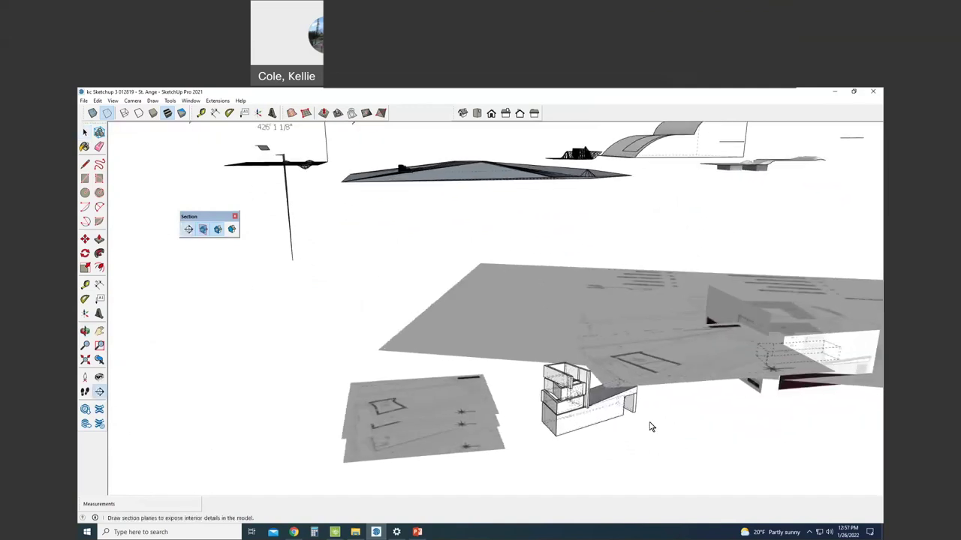
Step: Add two section planes on the building with default names, then delete the unwanted flat one
left_click(191, 232)
left_click(602, 386)
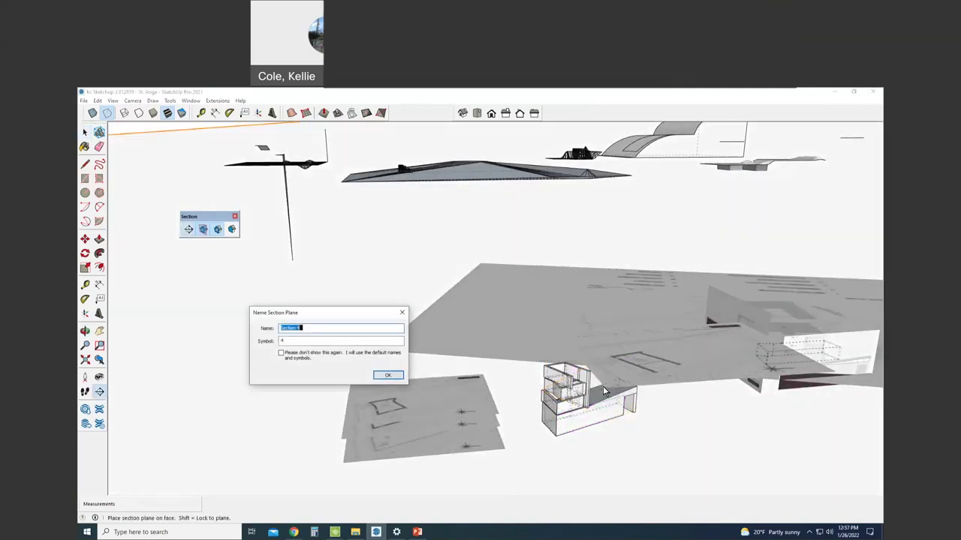
left_click(386, 377)
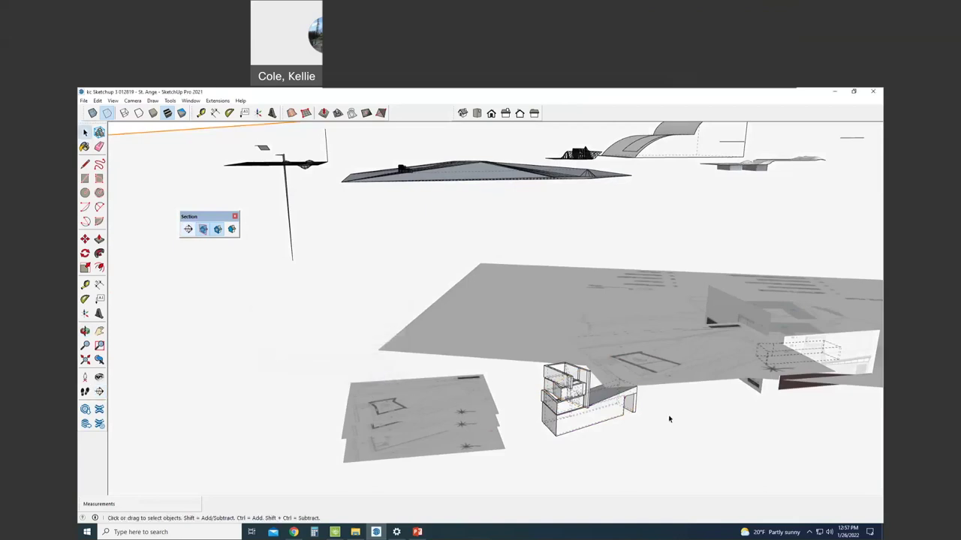
left_click(602, 396)
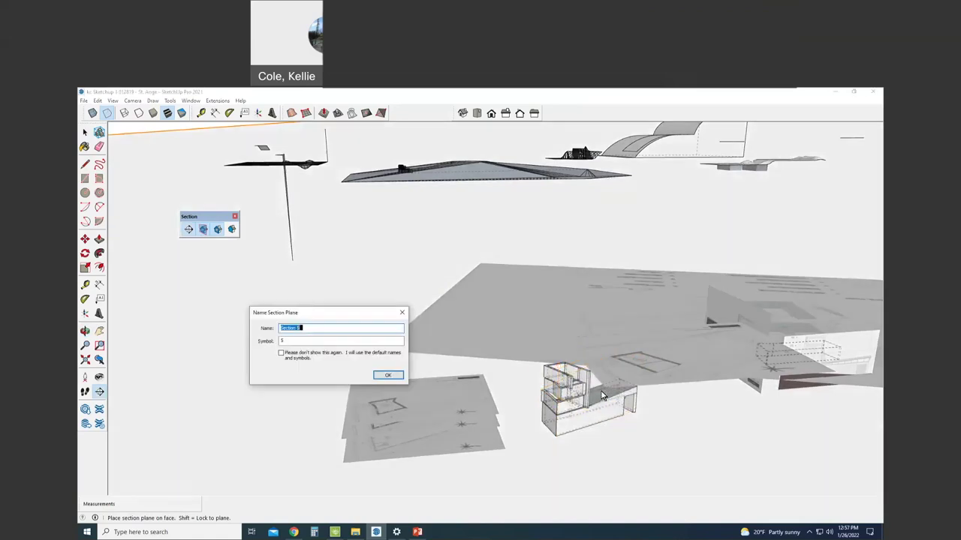
left_click(389, 377)
middle_click_drag(705, 427, 387, 324)
left_click(402, 319)
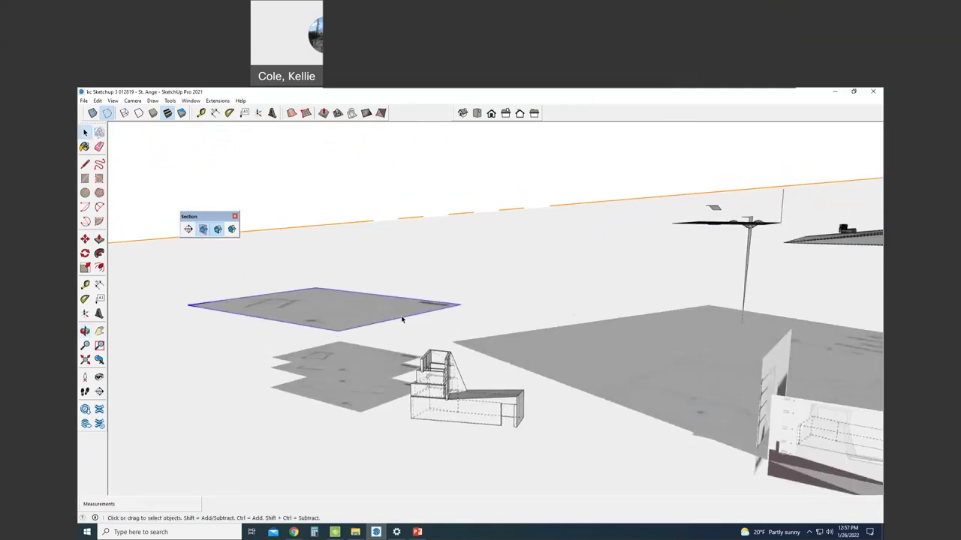
key("Delete")
Step: Place a new section plane near ground level so only the buildings' wall outlines remain
left_click(188, 229)
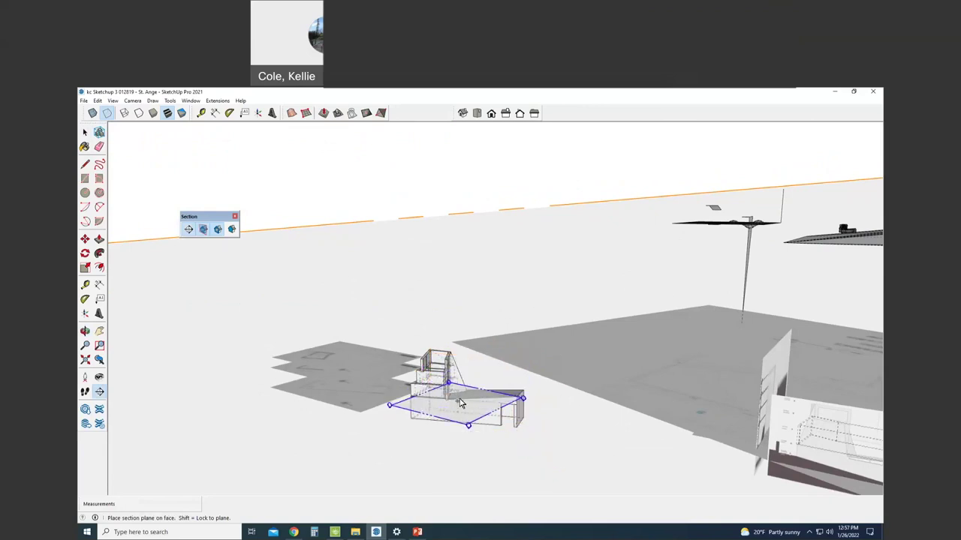
left_click(457, 397)
left_click(388, 376)
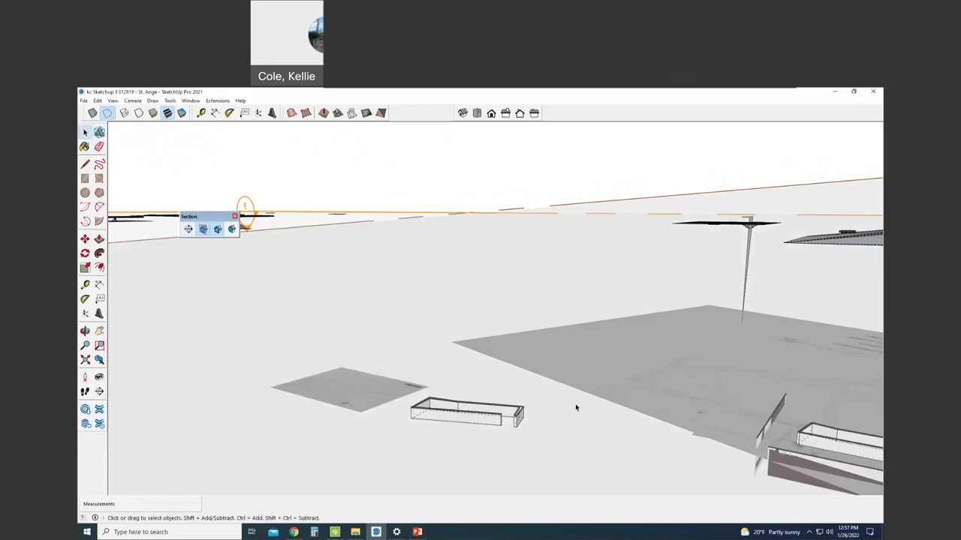
middle_click_drag(553, 390, 536, 348)
scroll(435, 455, "up", 10)
scroll(450, 443, "up", 3)
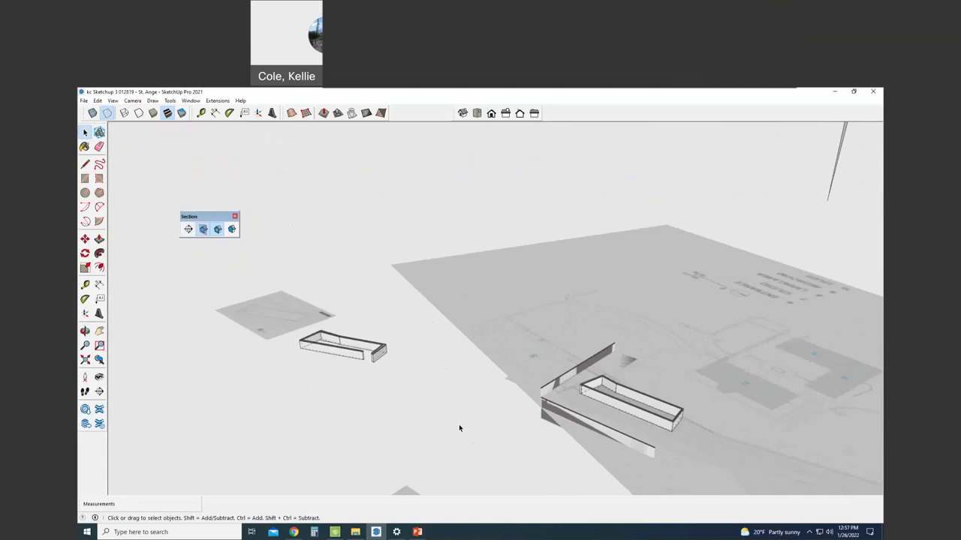
middle_click_drag(422, 343, 300, 125)
Step: Switch to Top view and adjust the zoom on the tower's plan cut
left_click(478, 113)
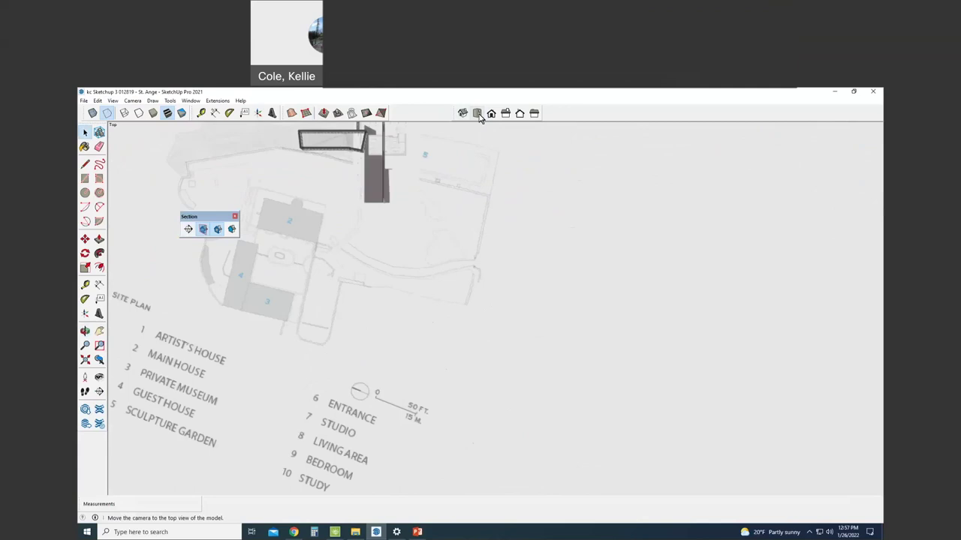
scroll(492, 362, "down", 3)
scroll(481, 280, "up", 5)
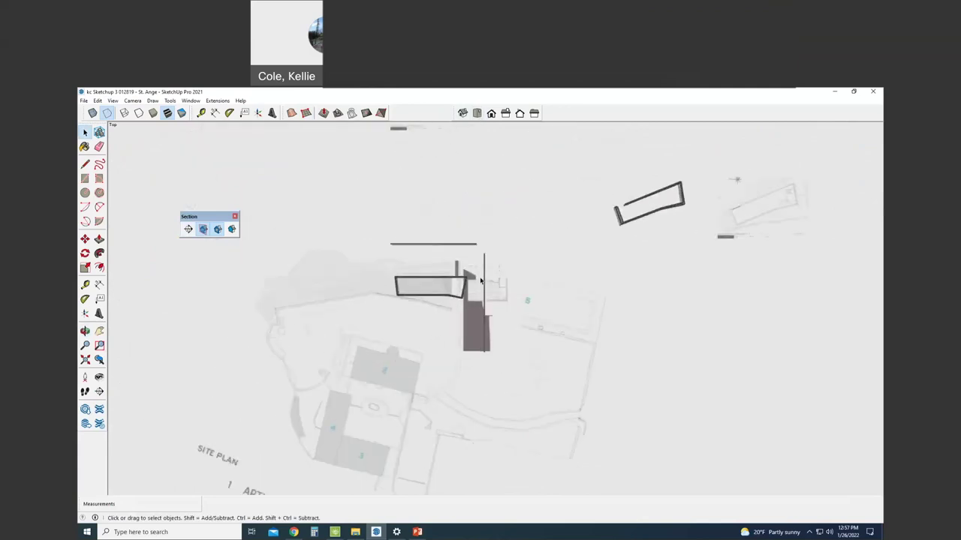
scroll(481, 280, "up", 3)
scroll(294, 365, "down", 3)
scroll(589, 193, "up", 3)
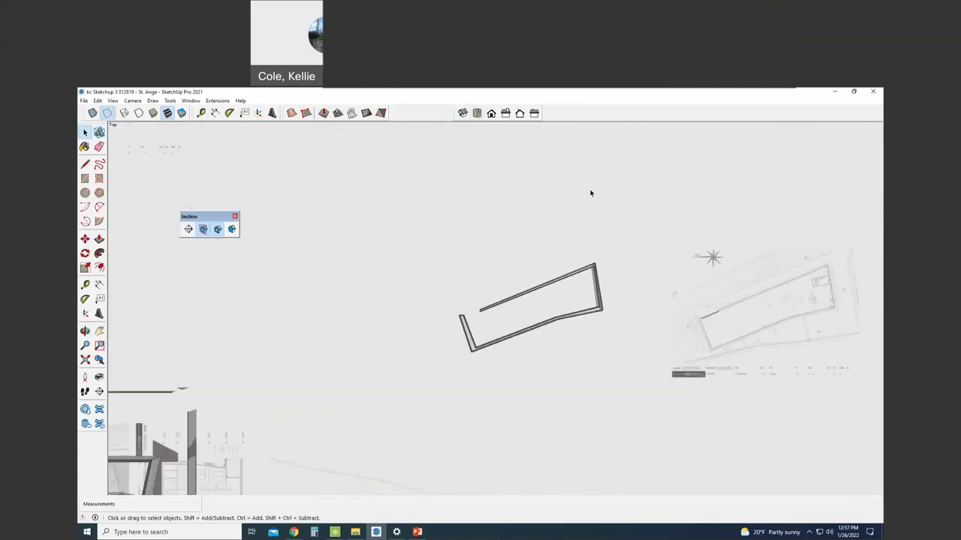
Step: Snip the tower's plan cut with the Snipping Tool, then close the snip without saving
left_click(86, 533)
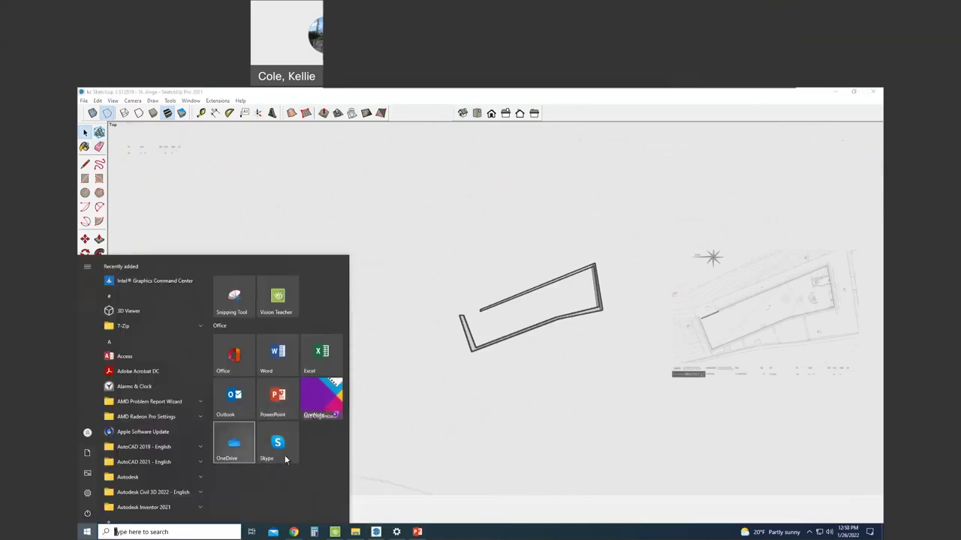
left_click(232, 299)
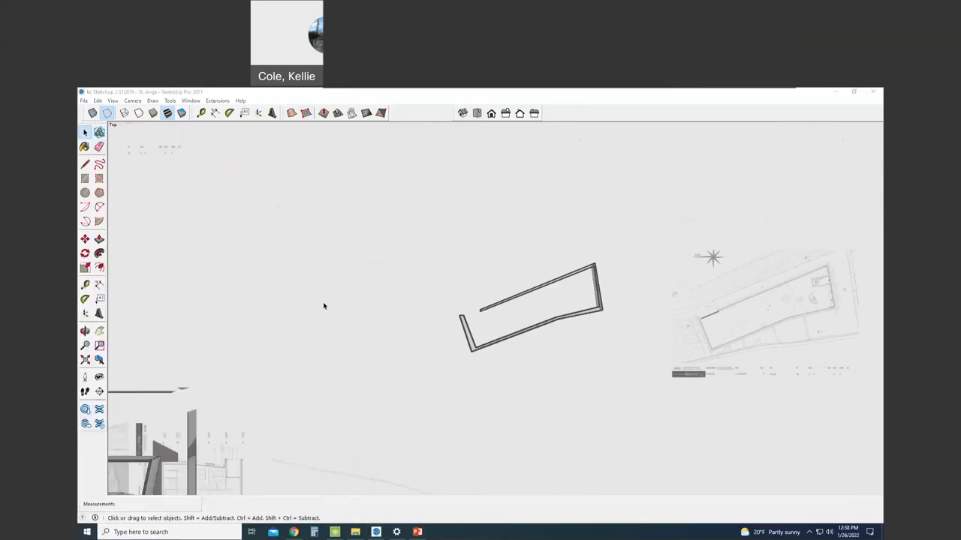
left_click(368, 267)
left_click_drag(378, 215, 664, 392)
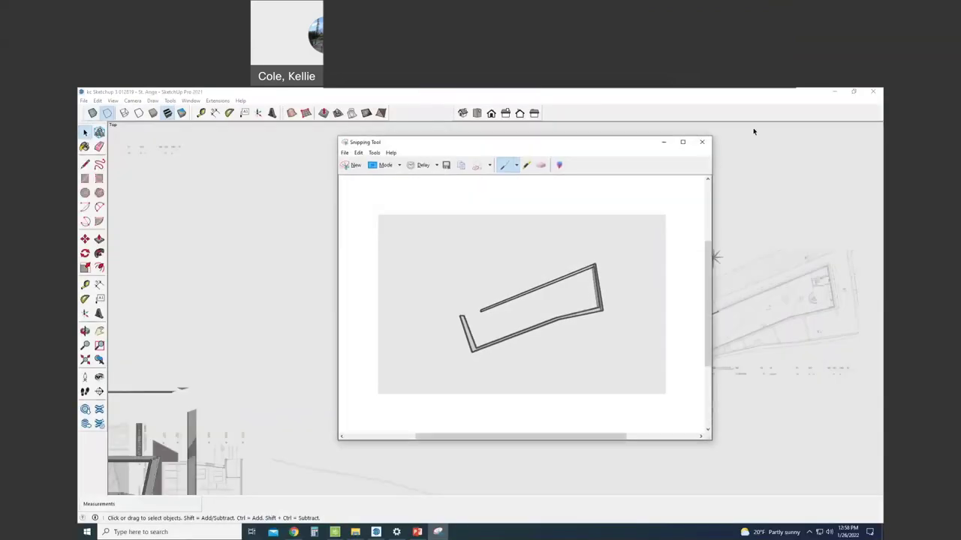
left_click(703, 144)
left_click(565, 297)
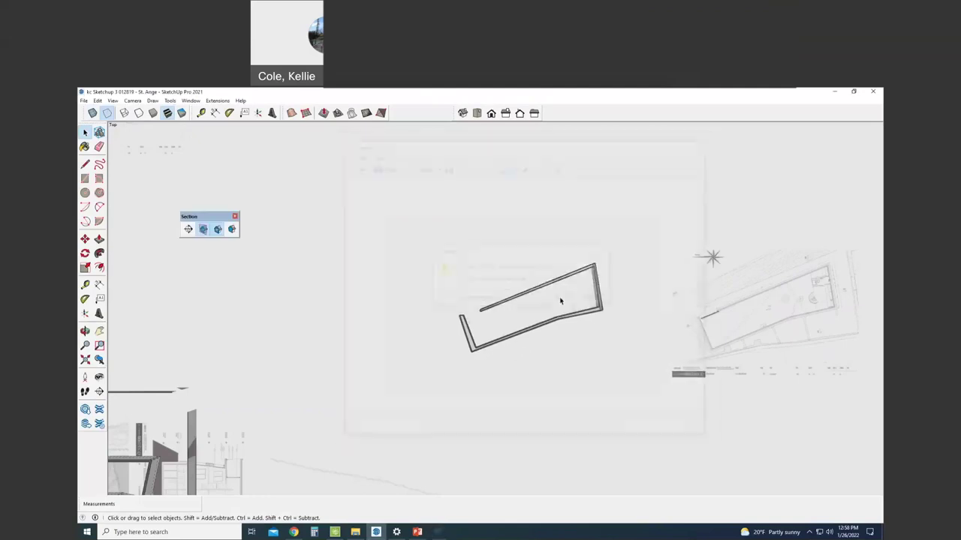
Step: Display the section planes and orbit the model to an oblique 3D view
scroll(461, 361, "down", 3)
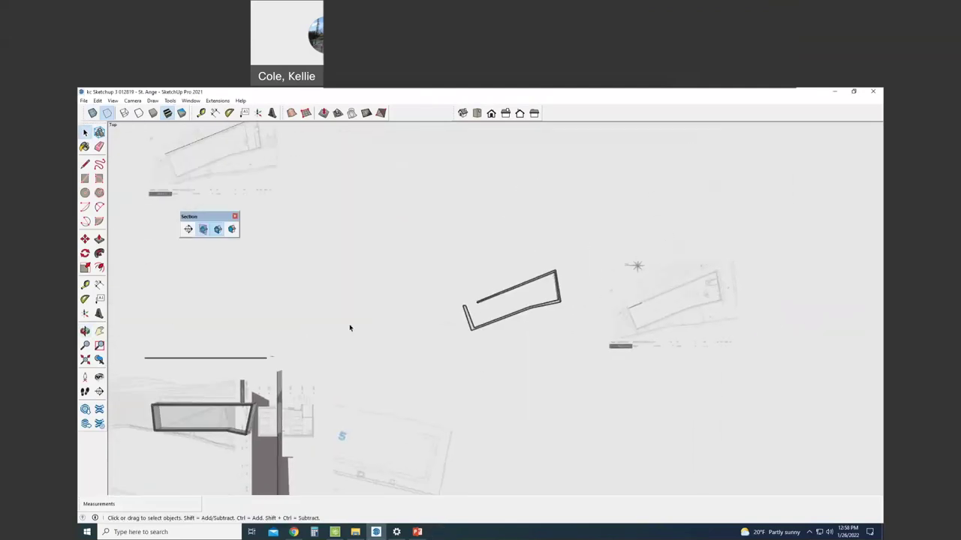
left_click(203, 230)
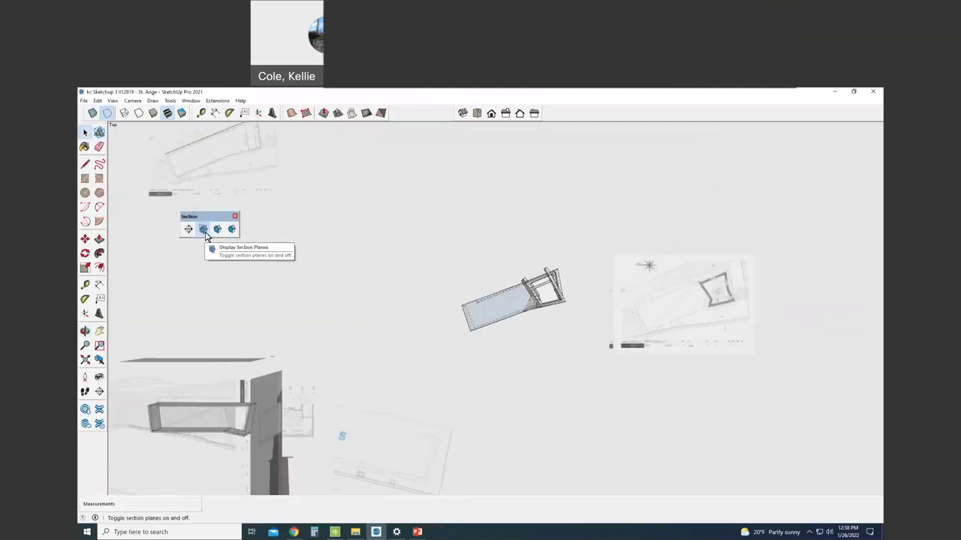
left_click(188, 229)
middle_click_drag(483, 208, 407, 351)
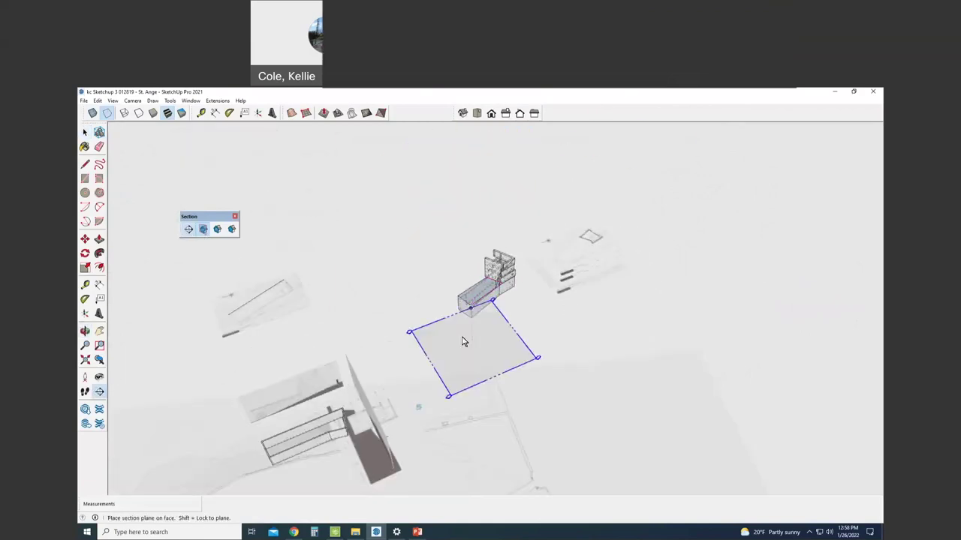
Step: Place a section plane on the tower, keeping its default name
left_click(191, 229)
left_click(204, 229)
left_click(203, 229)
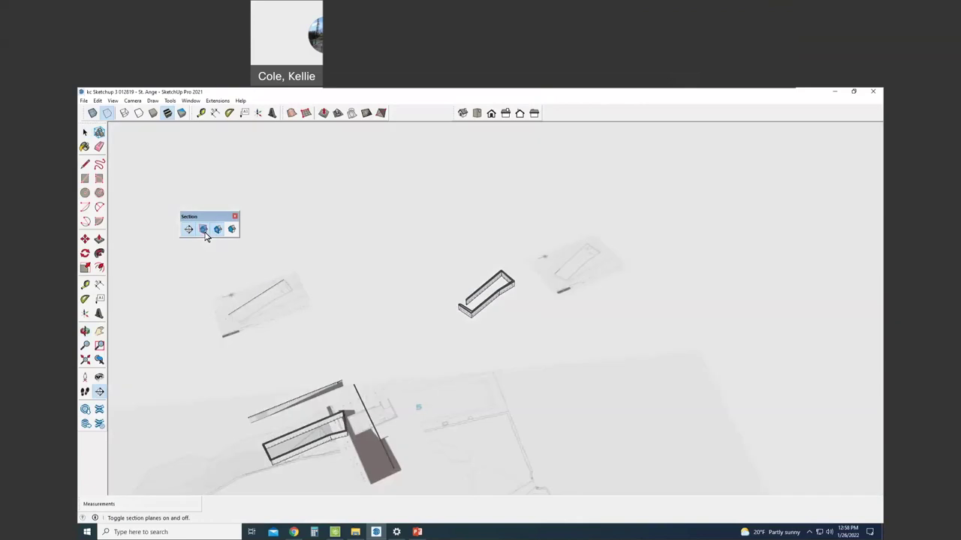
left_click(188, 229)
left_click(440, 247)
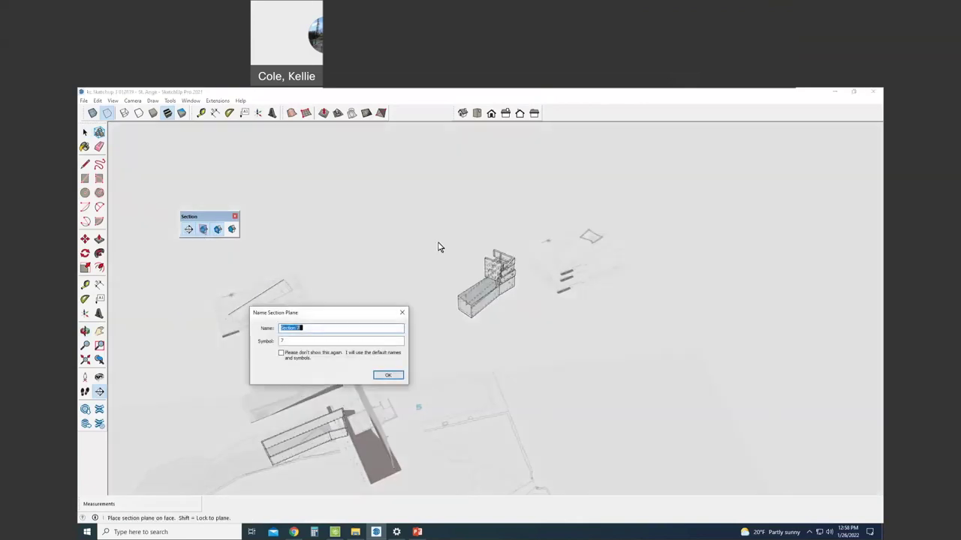
left_click(385, 375)
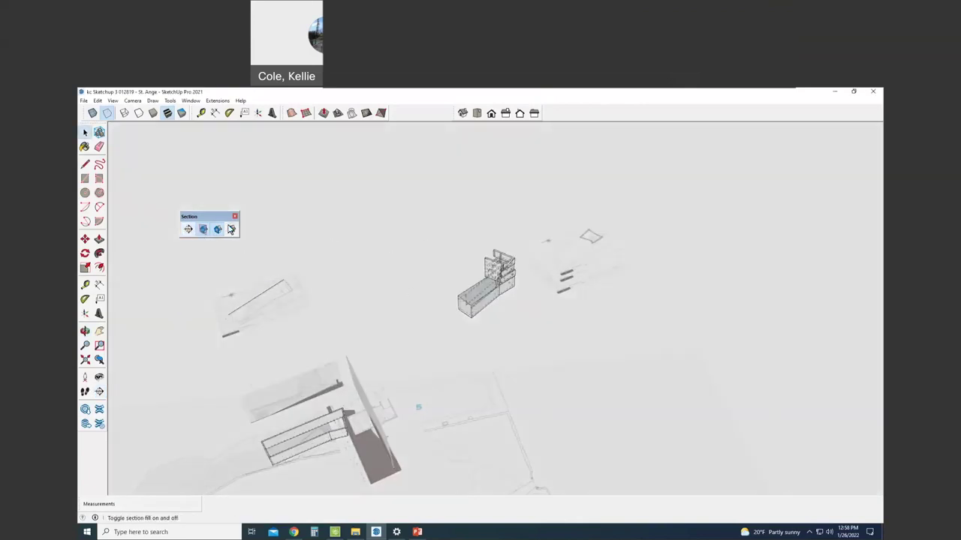
Step: Add a vertical section plane through the tower and orbit to a near-front view of the cut
left_click(188, 229)
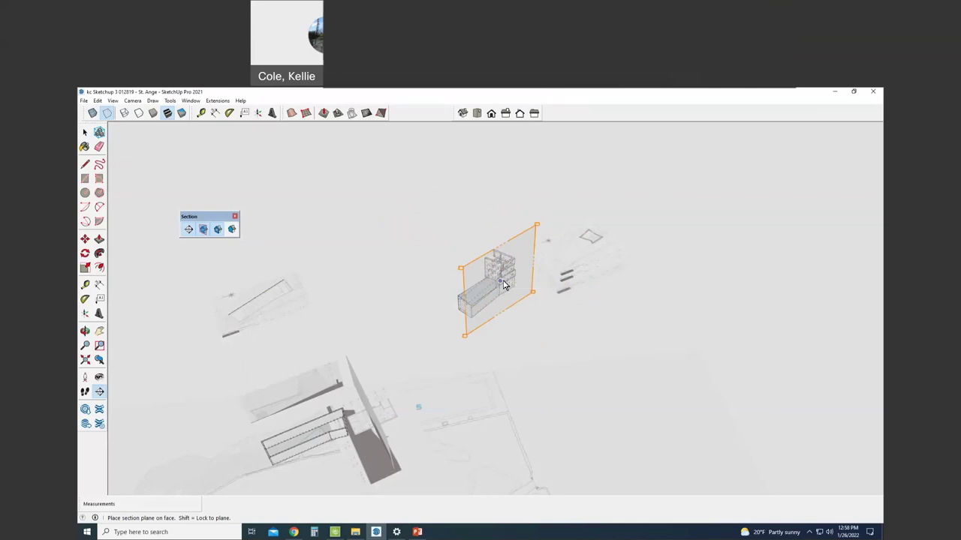
left_click(504, 285)
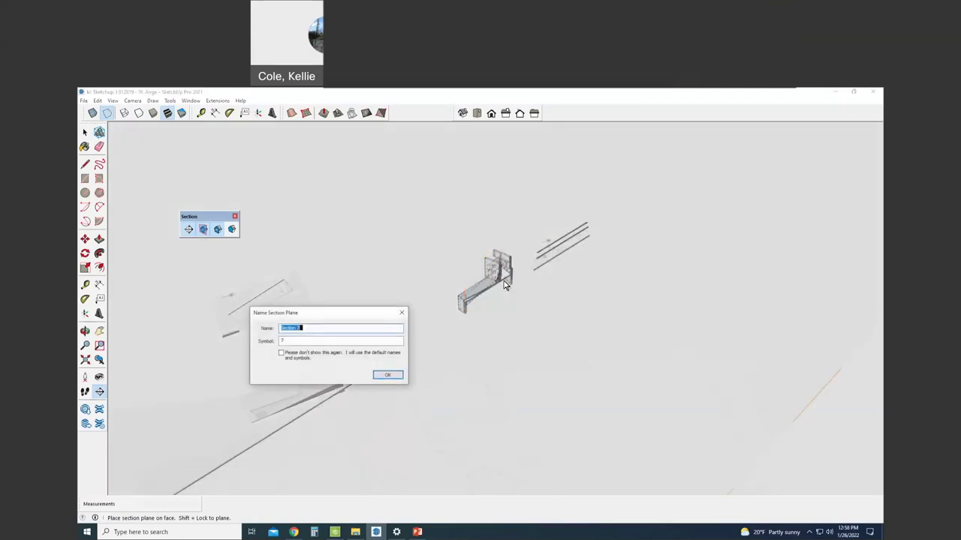
left_click(388, 375)
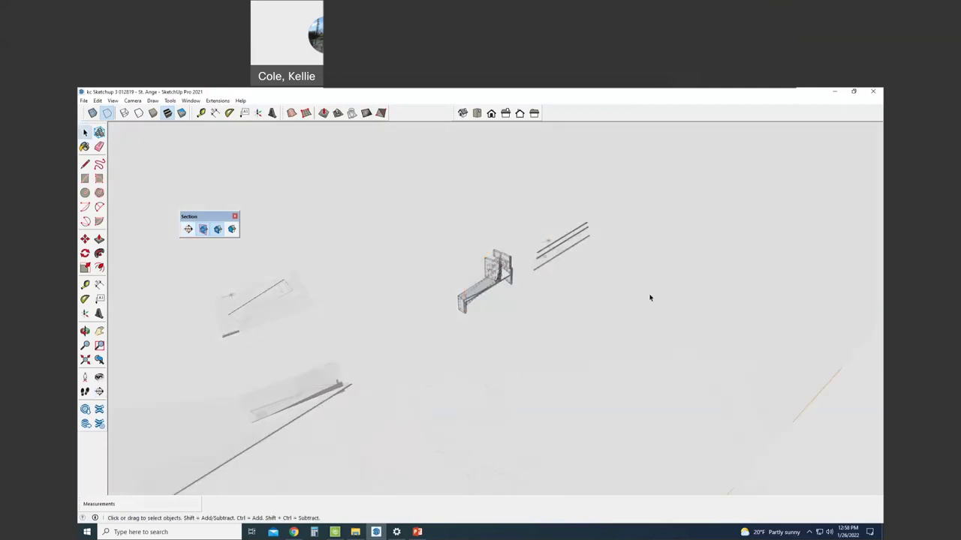
middle_click_drag(575, 350, 566, 395)
scroll(563, 375, "up", 4)
middle_click_drag(560, 360, 488, 323)
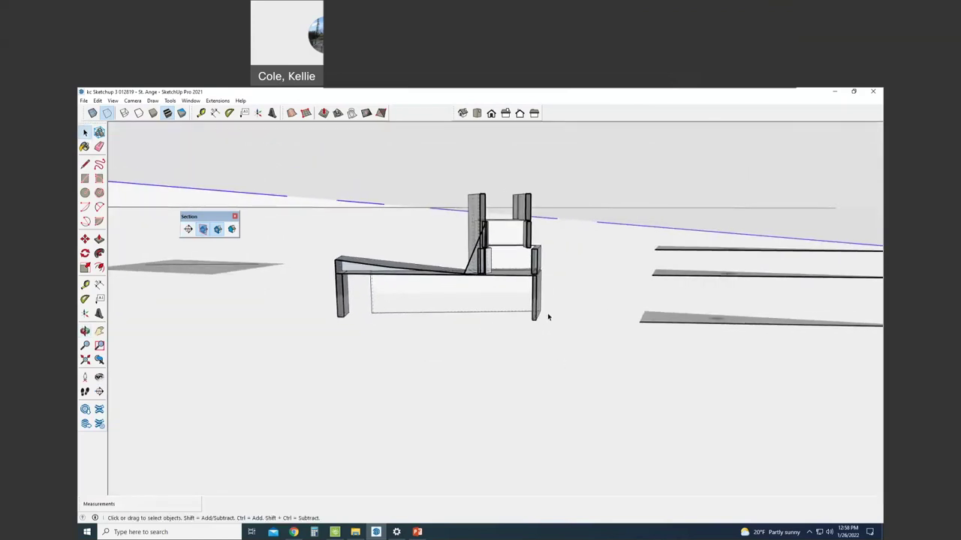
Step: Switch to Front view and zoom in on the tower's cut elevation
left_click(490, 113)
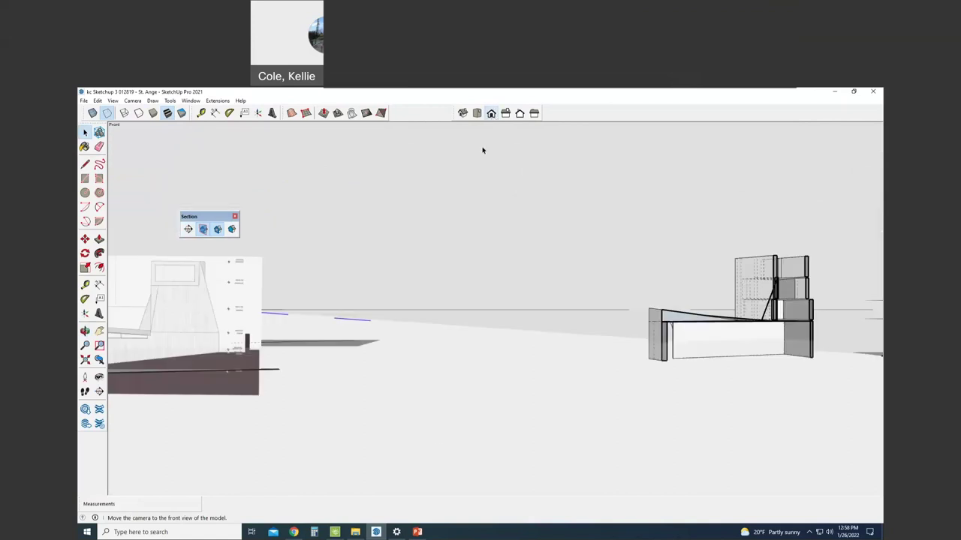
scroll(545, 403, "up", 6)
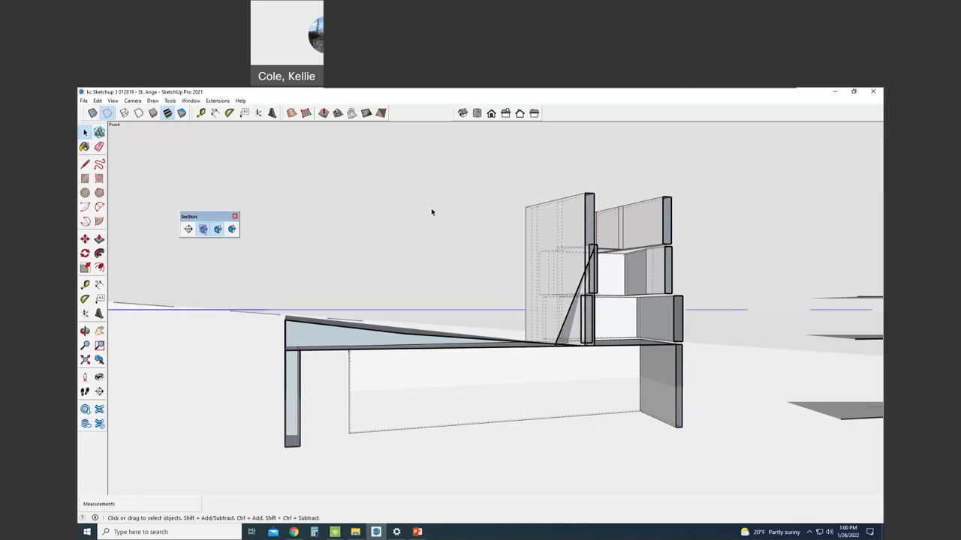
Step: Cancel the Section Plane tool, pull back from the model and turn off section cuts
left_click(188, 229)
key("space")
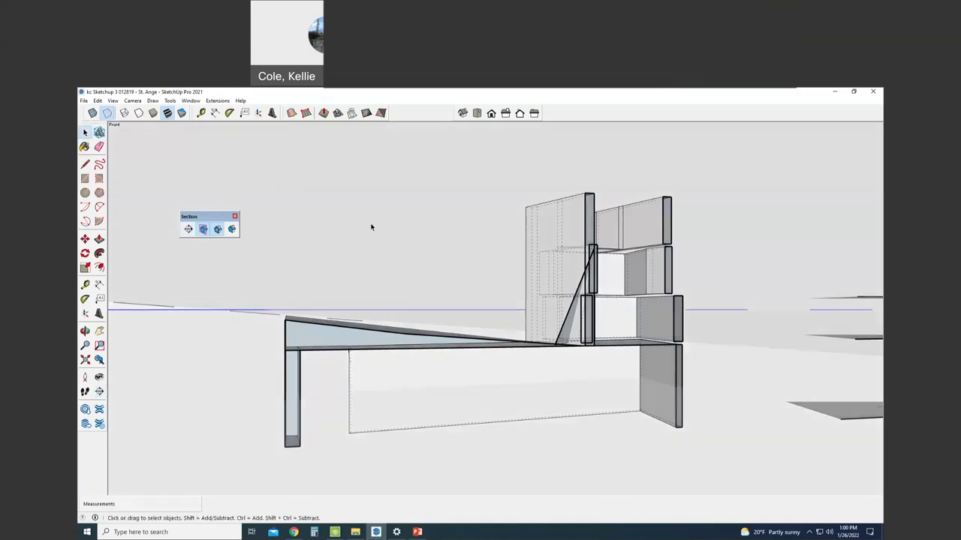
middle_click_drag(371, 227, 417, 263)
scroll(539, 366, "down", 4)
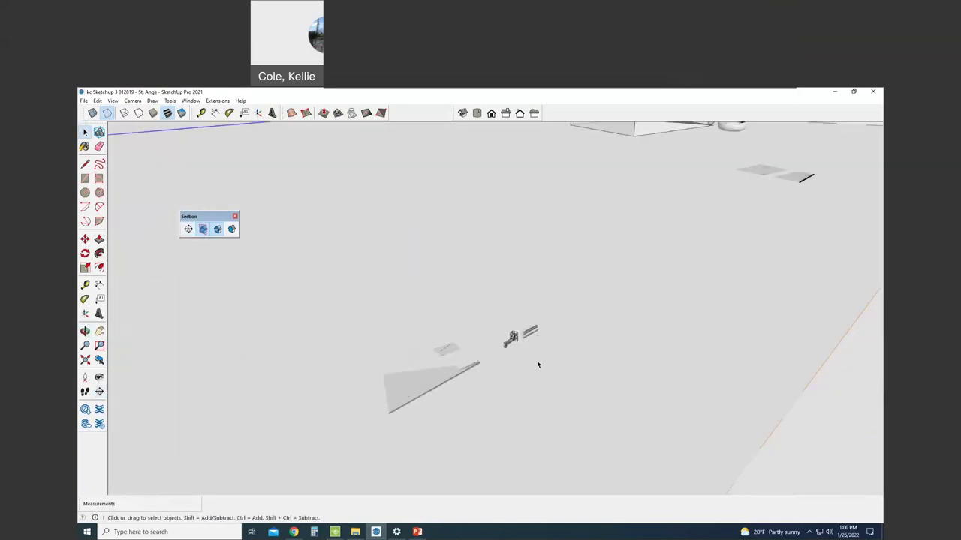
left_click(216, 229)
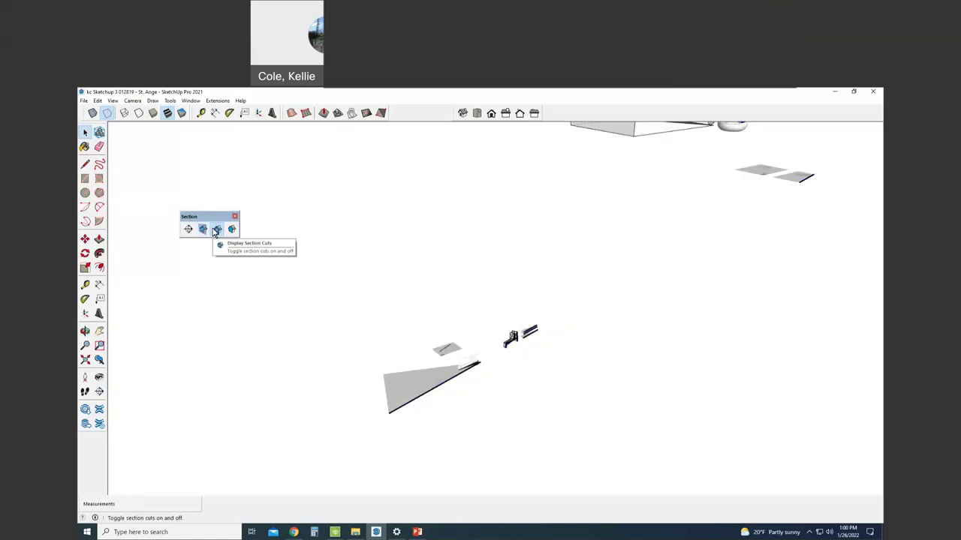
left_click(216, 231)
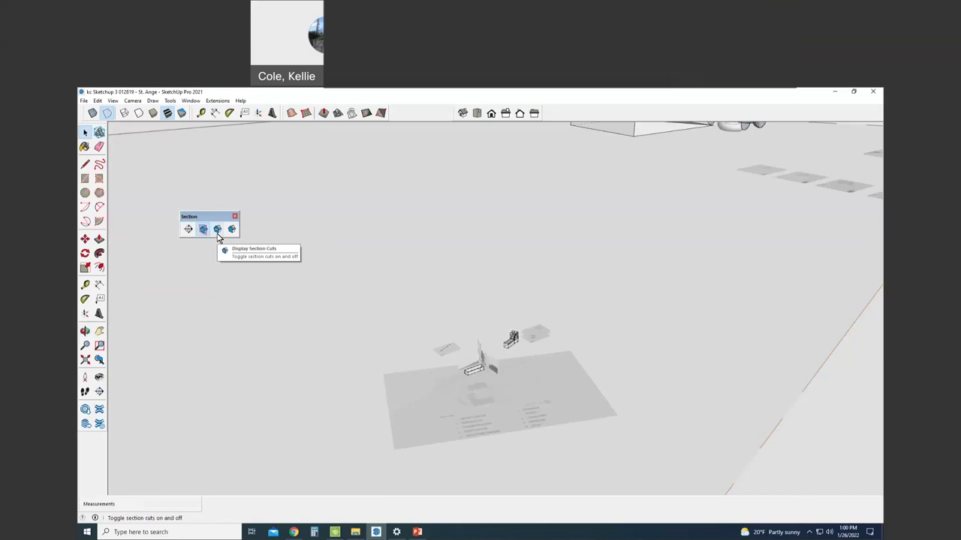
Step: Orbit to bring the surrounding site into view and hide the section planes
mouse_move(393, 313)
middle_mouse_down()
mouse_move(555, 328)
mouse_move(685, 313)
mouse_move(482, 359)
mouse_move(457, 376)
mouse_move(507, 374)
mouse_move(521, 264)
middle_mouse_up()
left_click(526, 261)
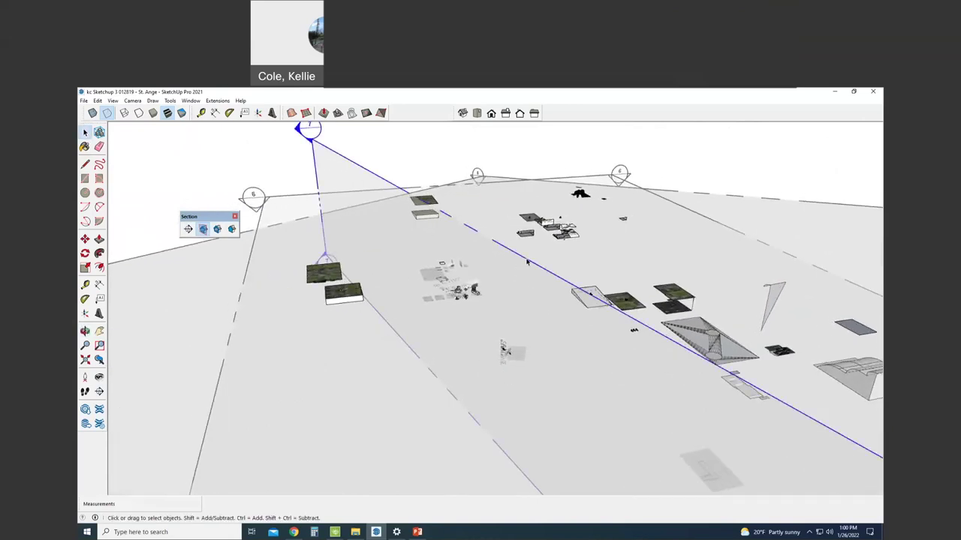
left_click(523, 262)
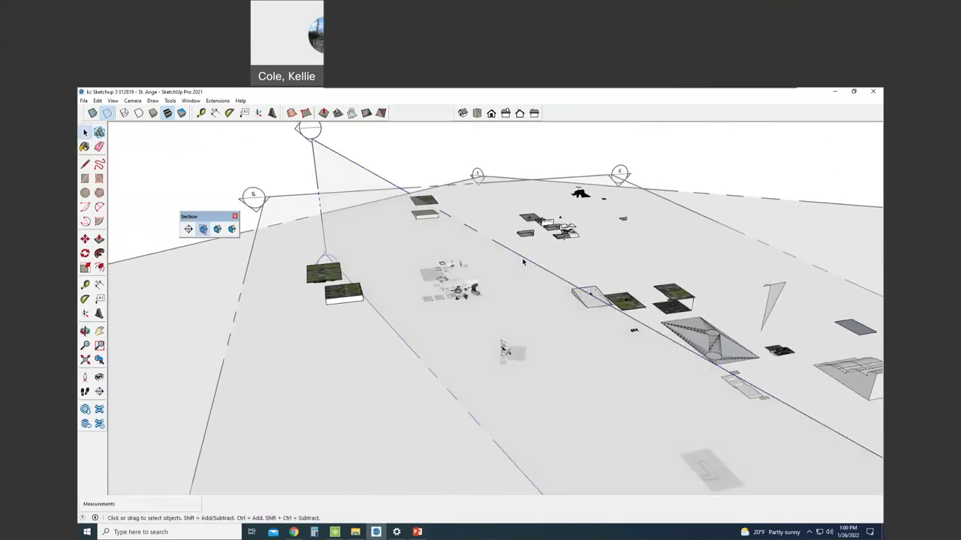
left_click(371, 180)
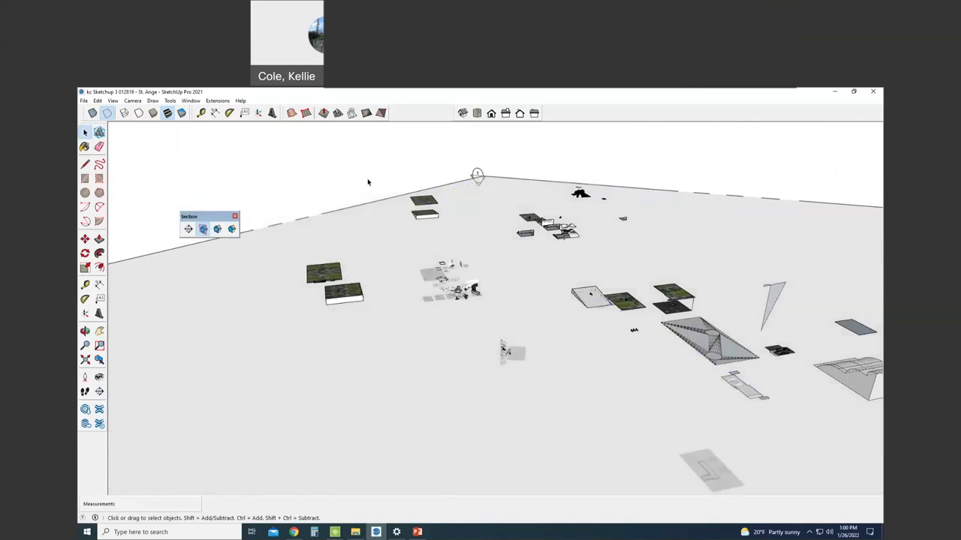